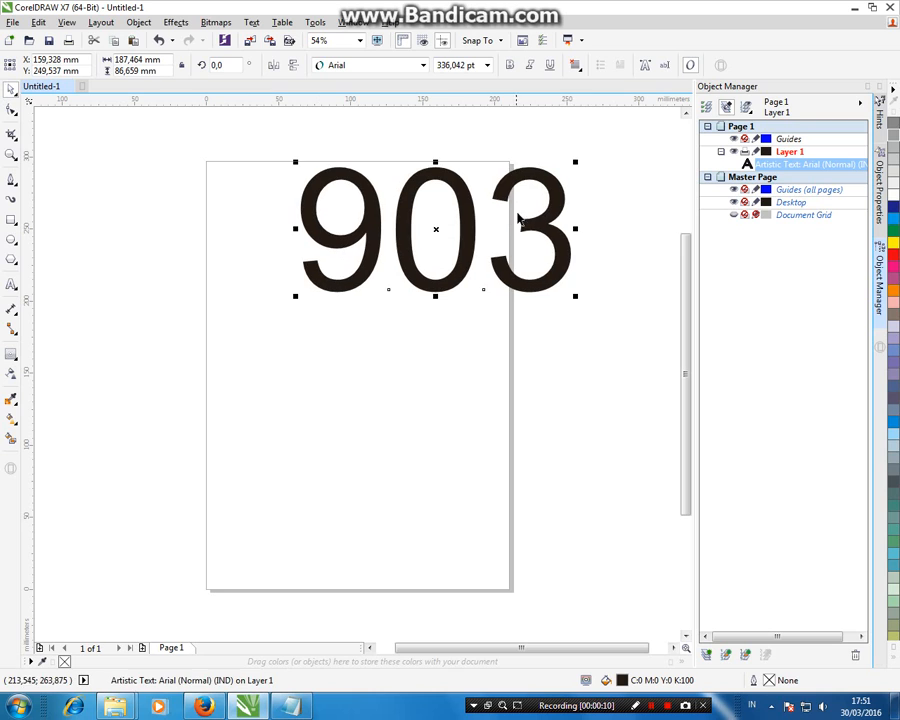
- Move the 903 text toward the page's left edge and set its font to High School USA Serif
drag(496, 240, 414, 310)
click(393, 70)
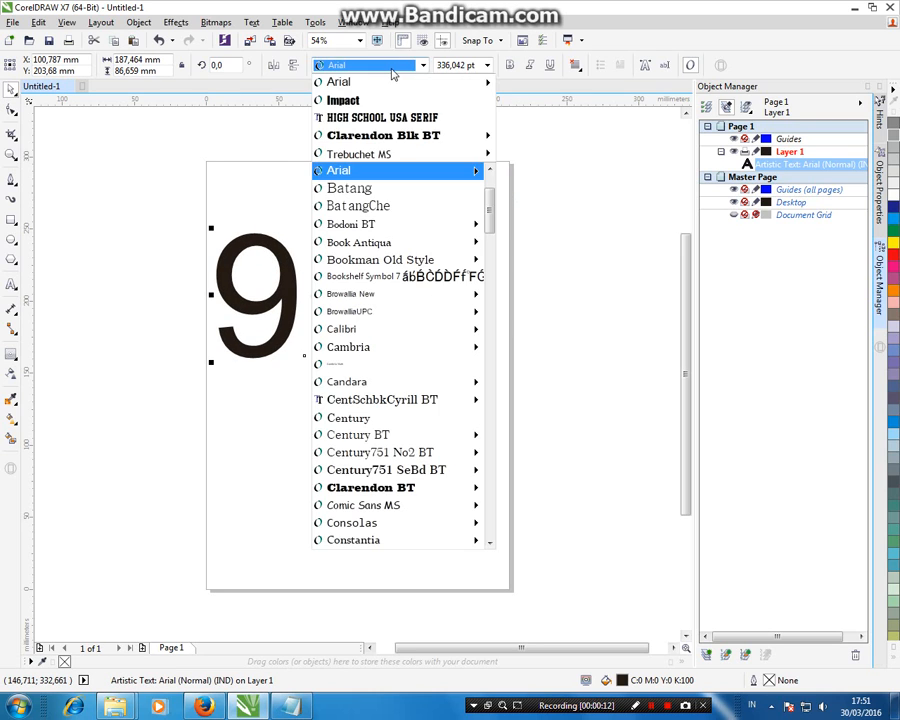
click(380, 118)
- Skew the 903 text horizontally so the digits lean slightly to the right, about 208 mm wide overall
click(371, 235)
drag(359, 216, 383, 212)
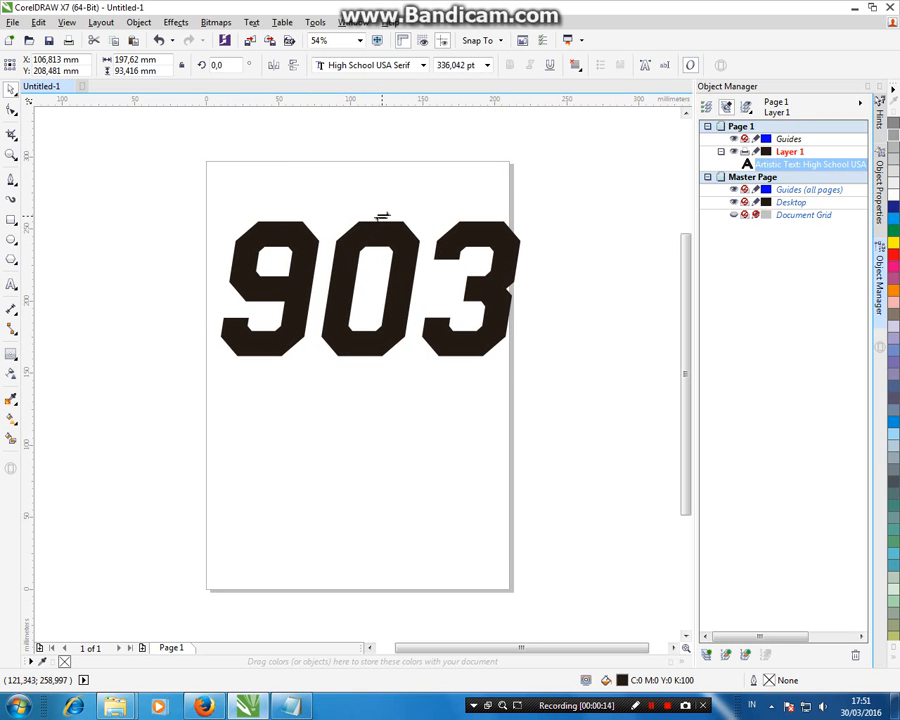
- Break the slanted 903 text apart into separate digits
click(291, 708)
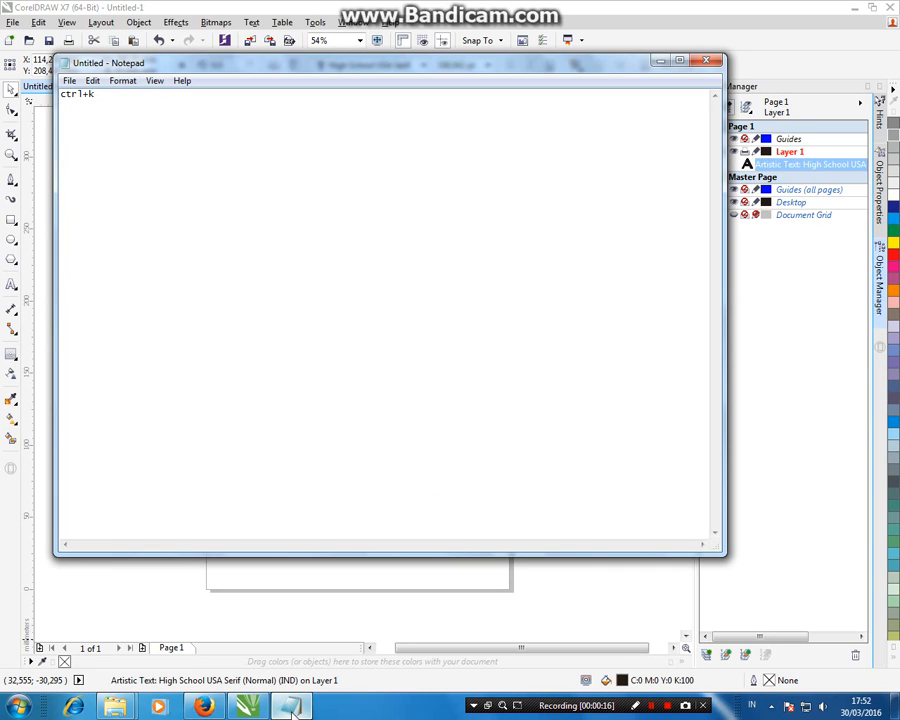
click(293, 603)
click(383, 342)
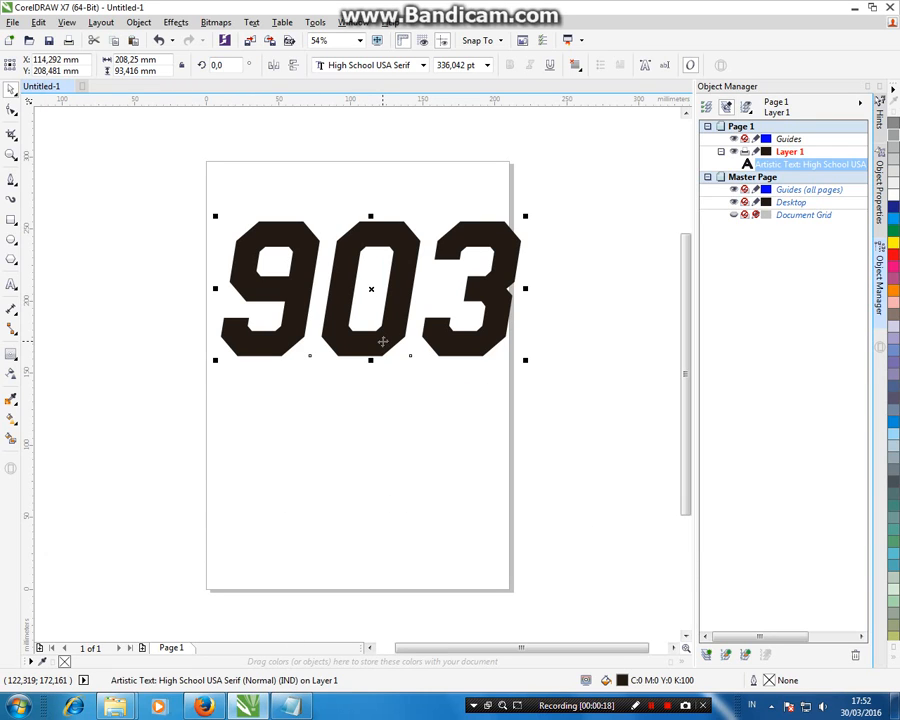
key(ctrl+k)
- Shift the 0 and the 3 to the left to tighten the spacing between the digits
click(372, 360)
click(364, 340)
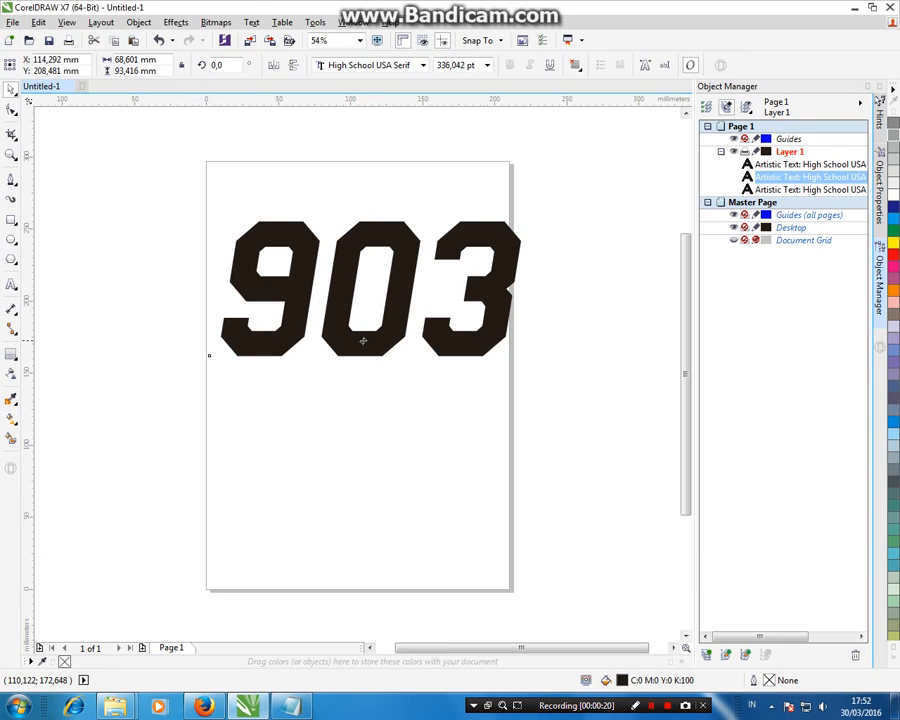
drag(364, 340, 357, 341)
drag(452, 350, 432, 349)
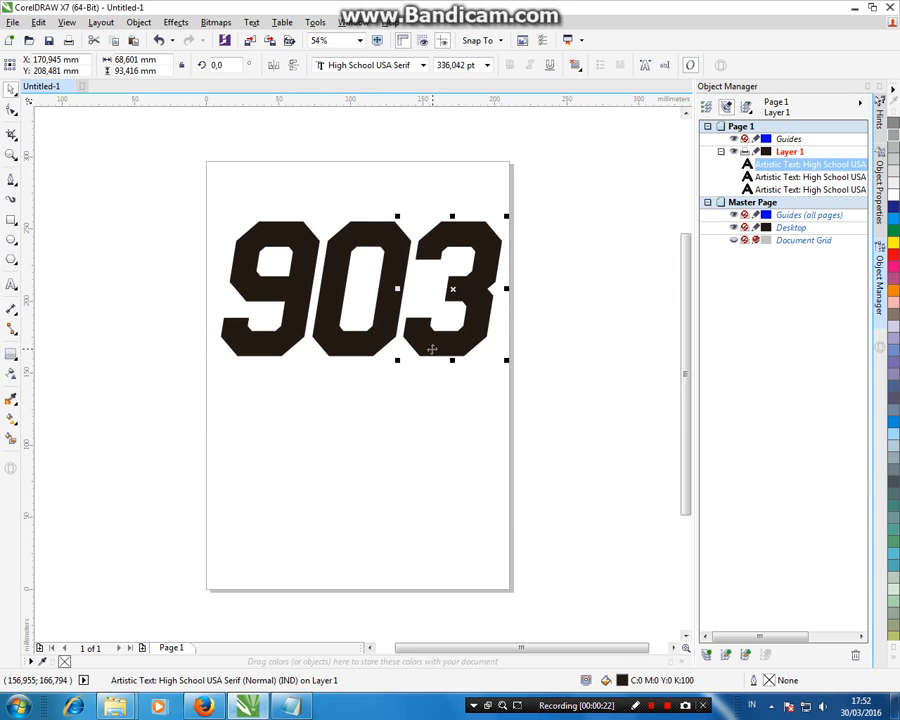
- Convert the digit 9 to curves
click(11, 154)
drag(169, 195, 534, 406)
click(10, 90)
click(231, 256)
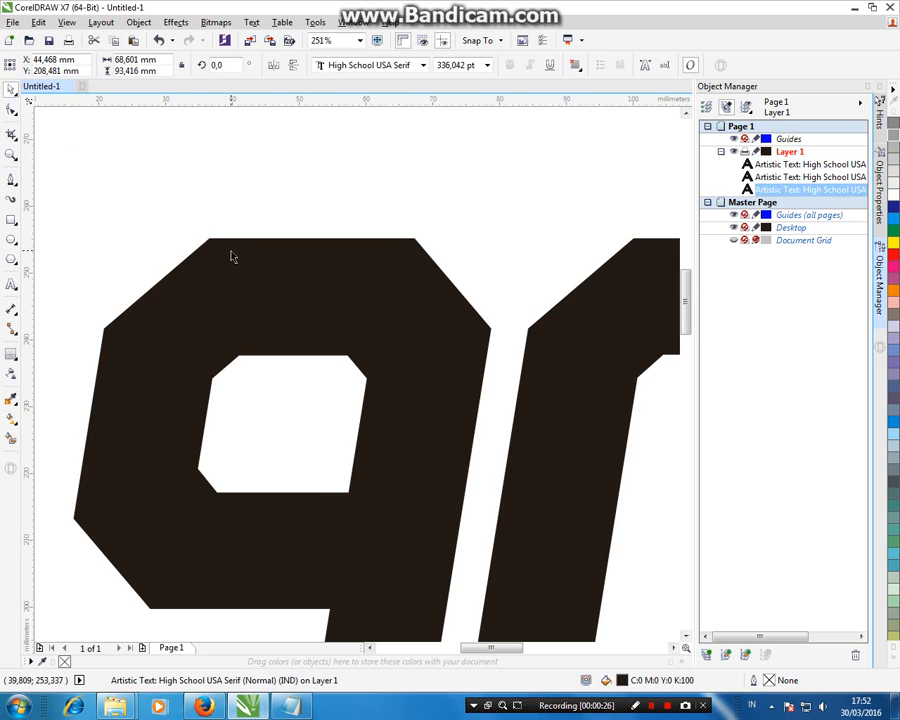
right_click(231, 251)
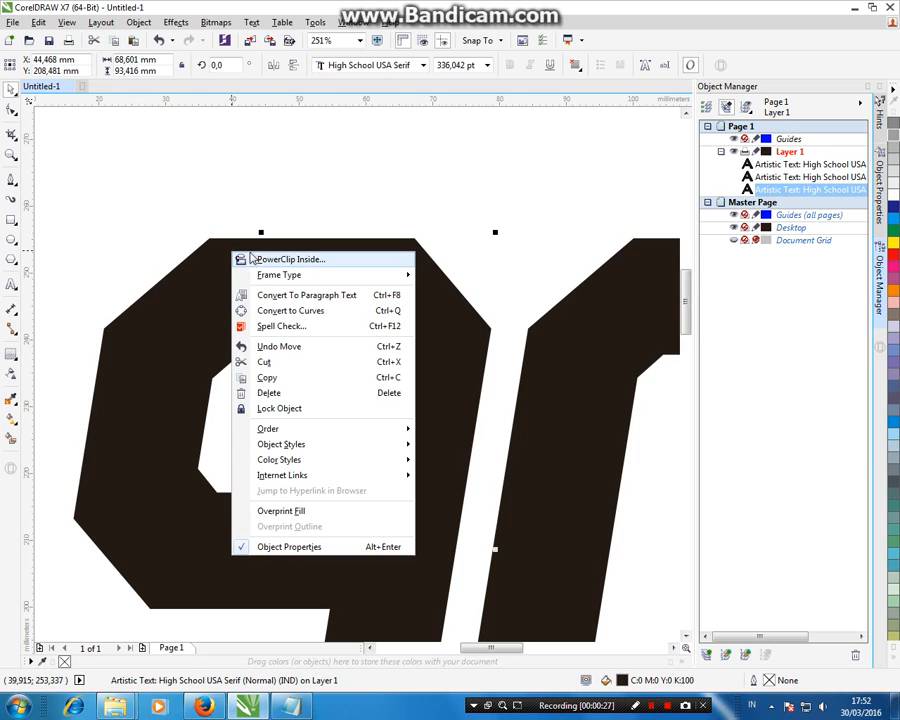
click(305, 315)
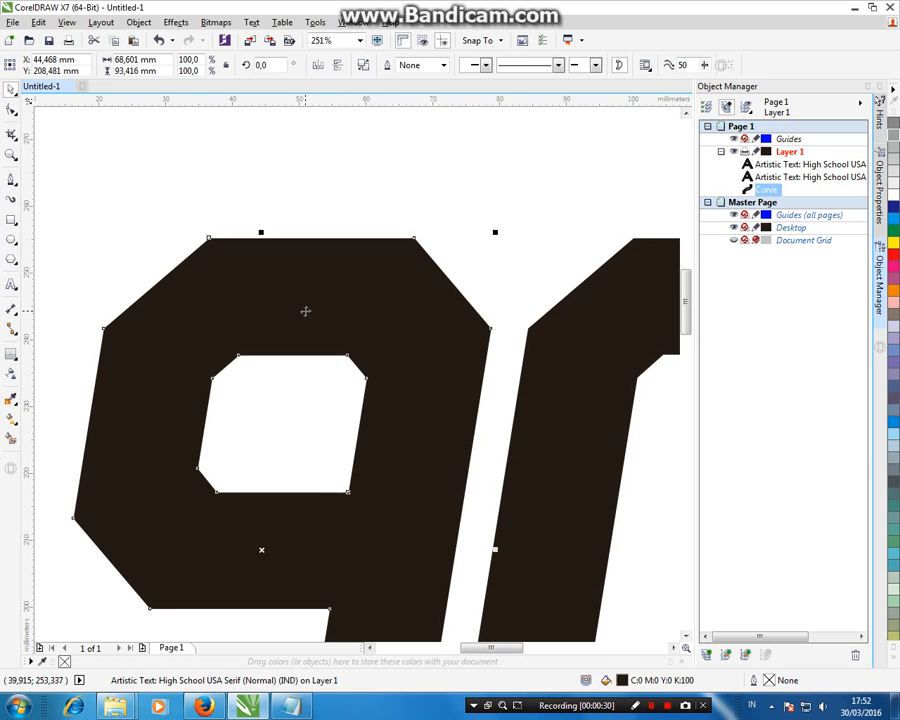
- Draw a closed pointed wedge about 20.5 by 5 mm with the Pen tool at the upper-right inner corner of the 9
click(11, 181)
click(312, 389)
click(347, 357)
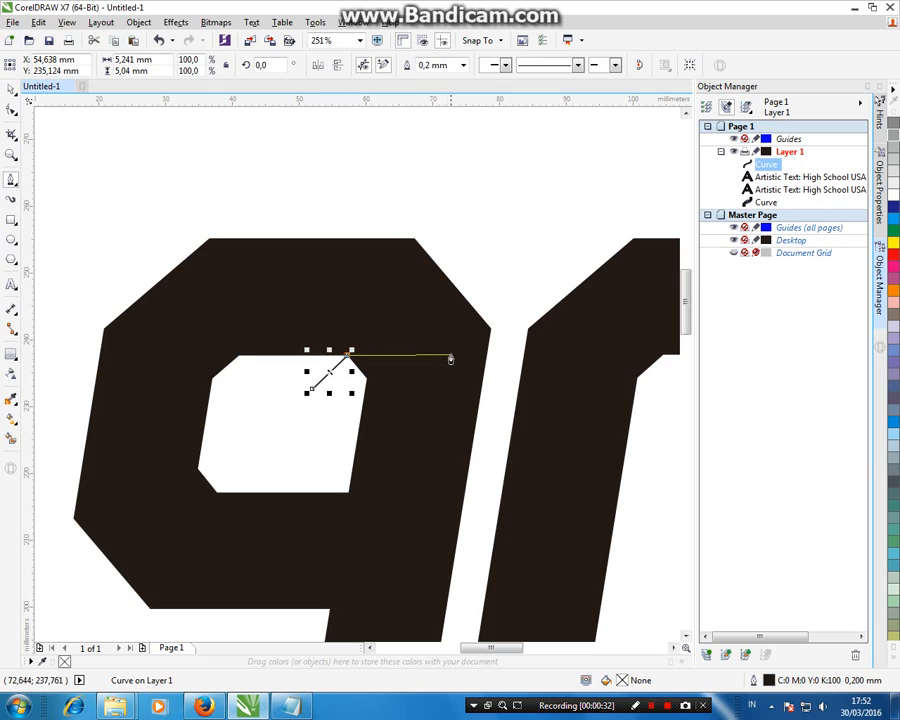
click(450, 357)
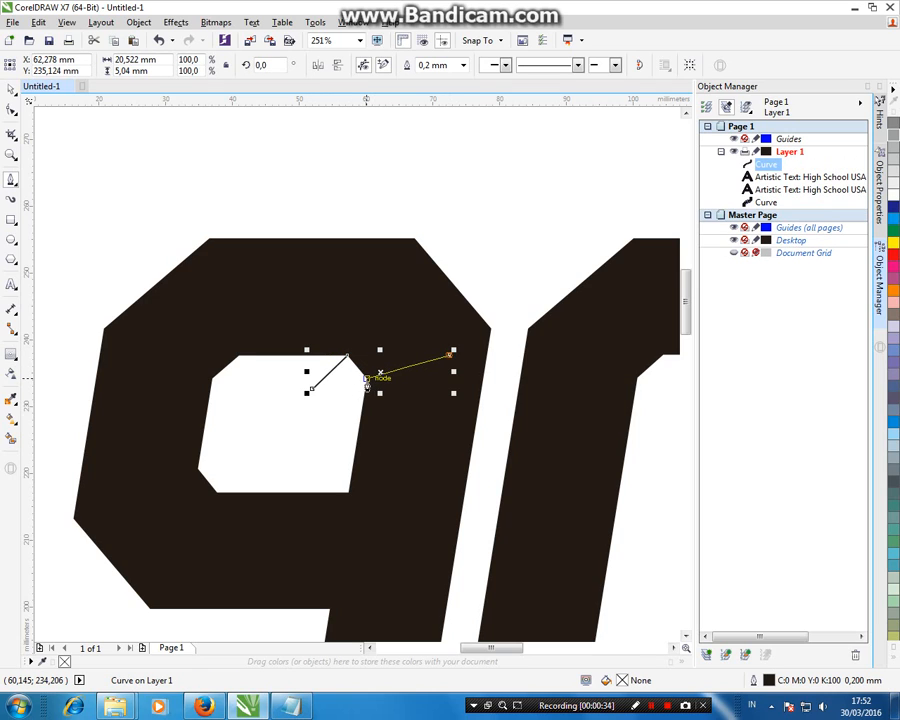
click(366, 380)
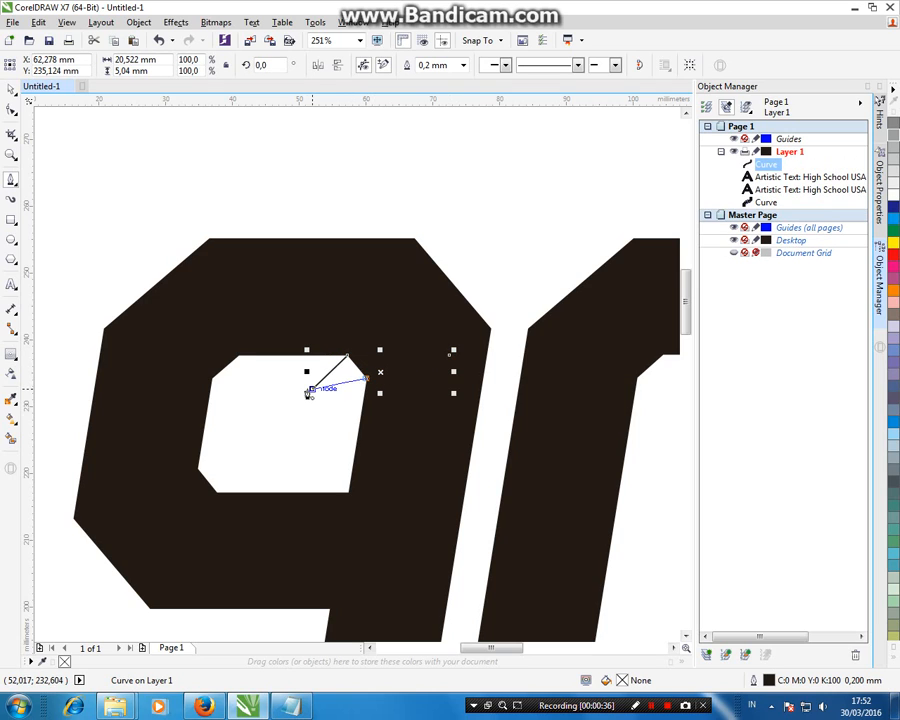
click(311, 389)
- Trim the 9 with the wedge to cut a sharp notch in its upper-right inner corner
click(12, 108)
scroll(204, 218, down, 2)
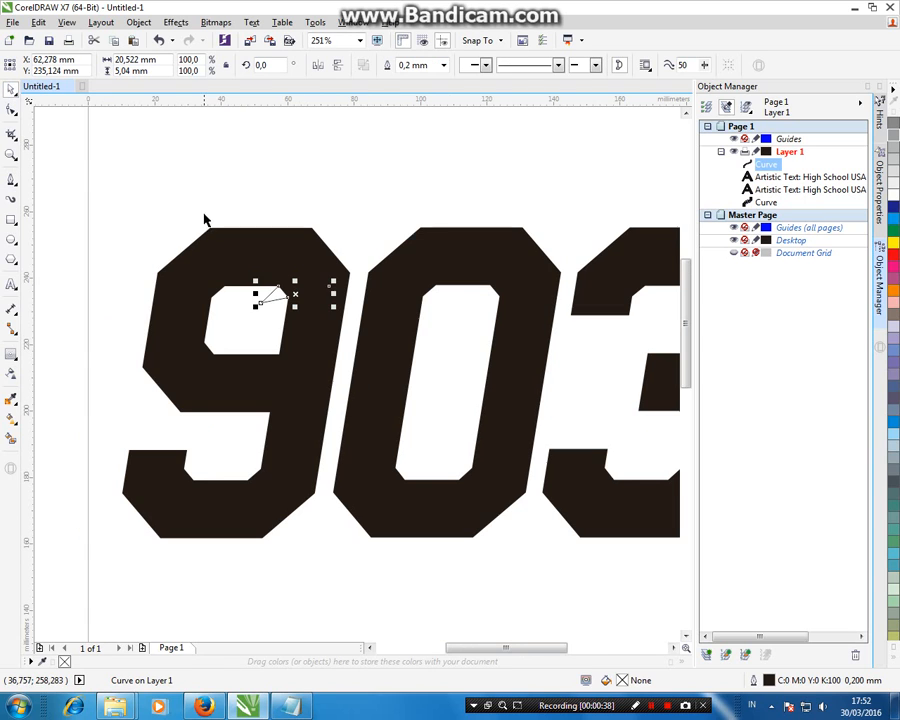
shift+click(259, 260)
click(408, 66)
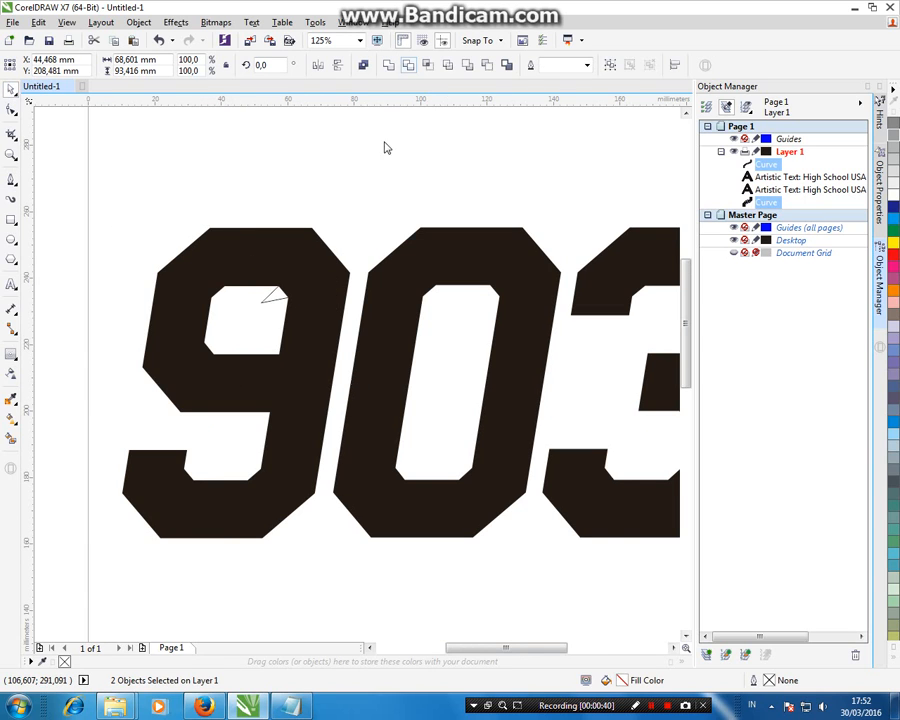
click(385, 143)
- Move the wedge to the upper-right inner corner of the 0 and trim the 0 with it
drag(286, 290, 266, 354)
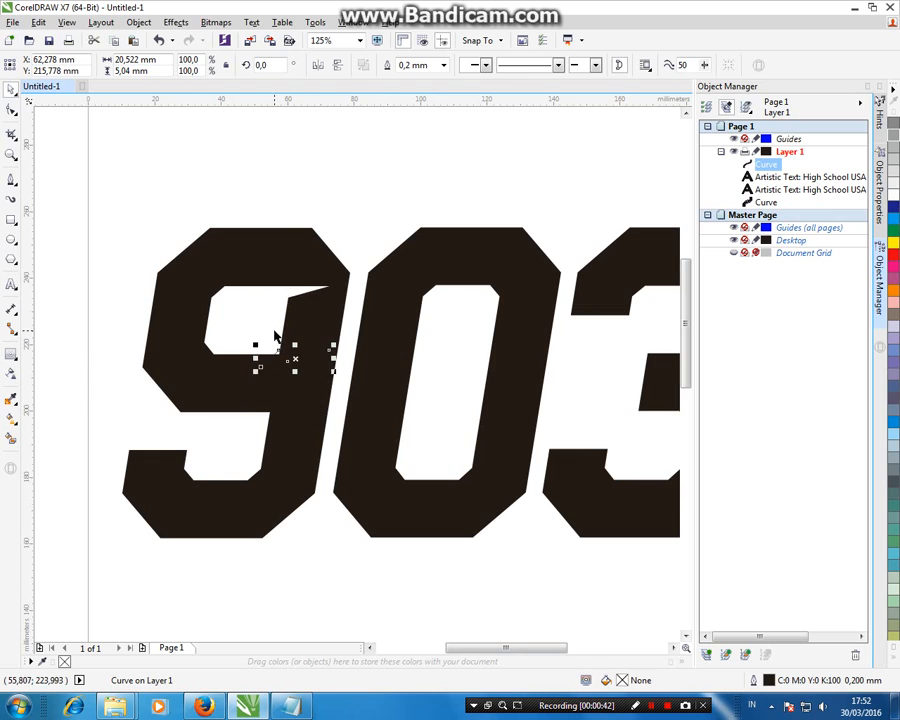
key(ctrl+z)
drag(283, 289, 507, 296)
shift+click(503, 274)
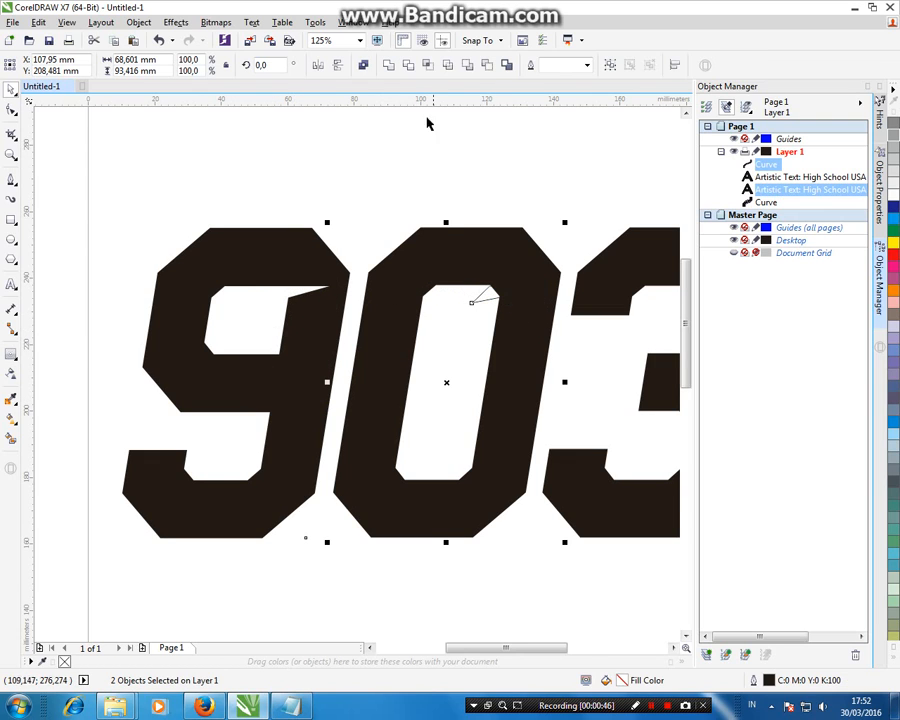
click(408, 65)
- Trim the 3 with the wedge at the right inner corners of both its upper and lower openings
click(484, 290)
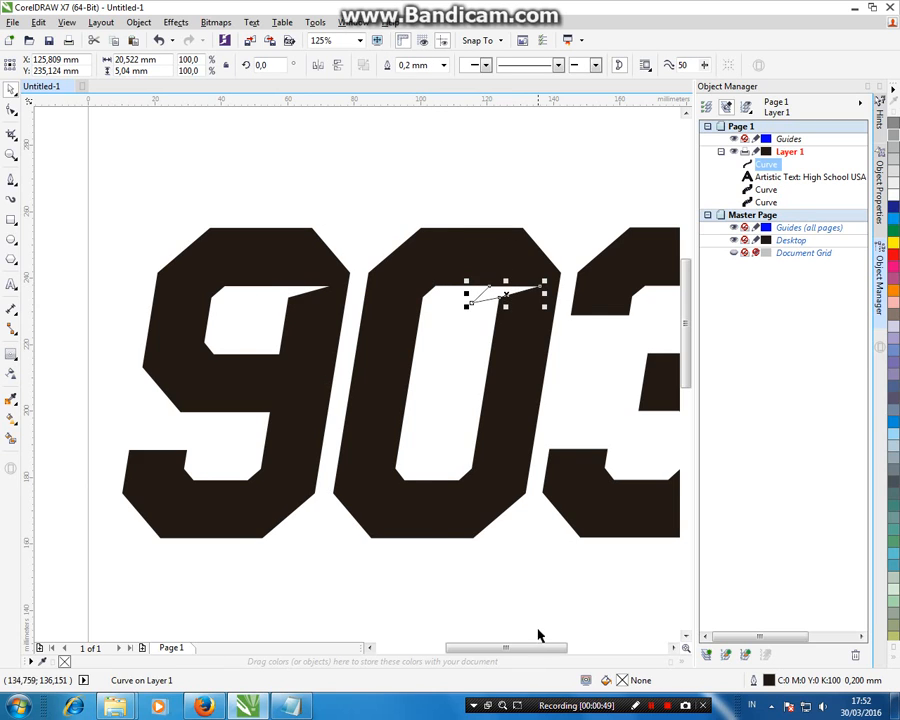
drag(535, 648, 570, 655)
drag(331, 284, 511, 423)
shift+click(529, 265)
click(408, 65)
shift+click(528, 453)
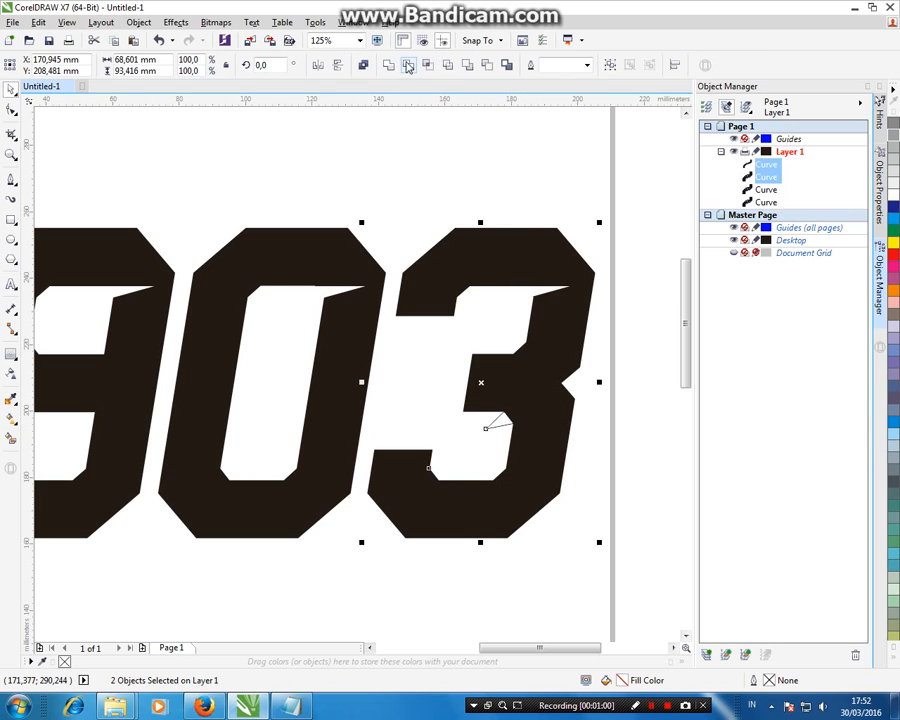
click(447, 65)
- Move the wedge to the lower opening of the 9 and mirror it horizontally and vertically
click(524, 422)
drag(494, 416, 106, 432)
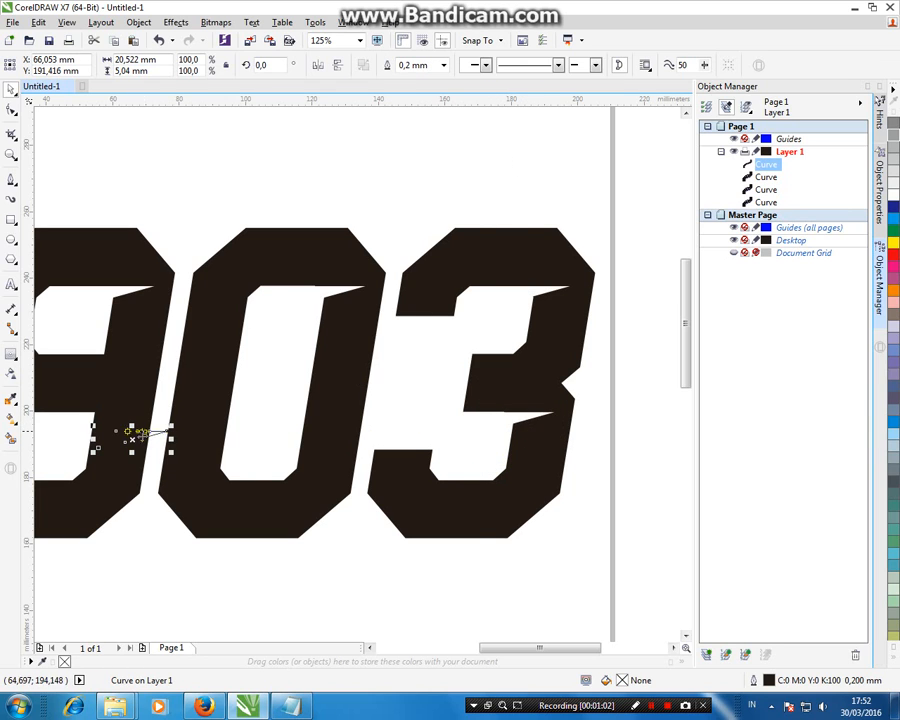
drag(502, 648, 461, 647)
drag(355, 432, 272, 461)
click(318, 67)
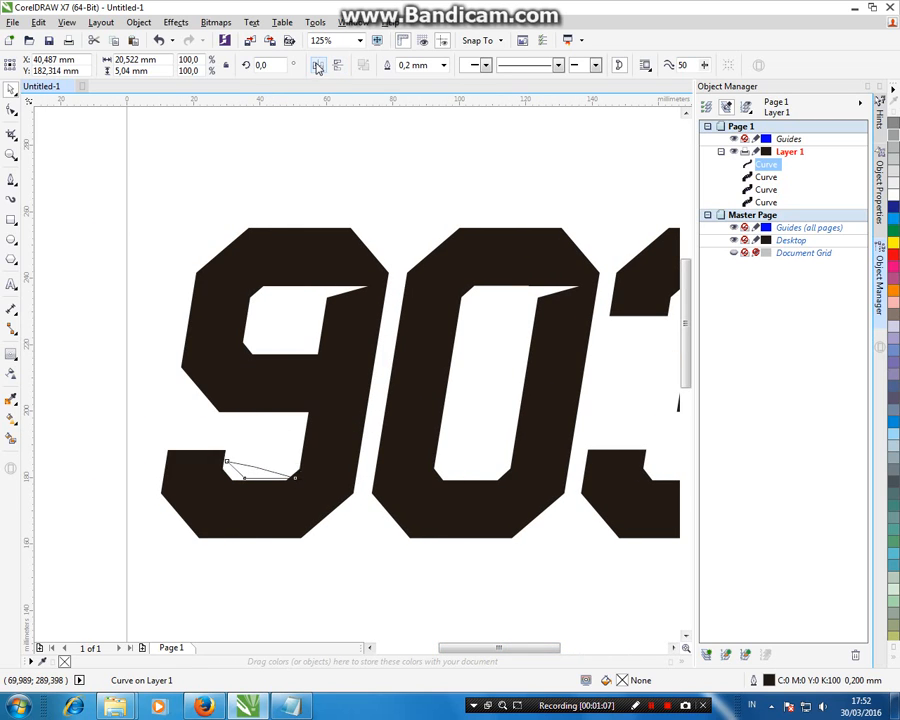
click(338, 67)
- Align the mirrored wedge with the lower-left inner corner of the 9 and trim the 9 with it
drag(267, 467, 258, 463)
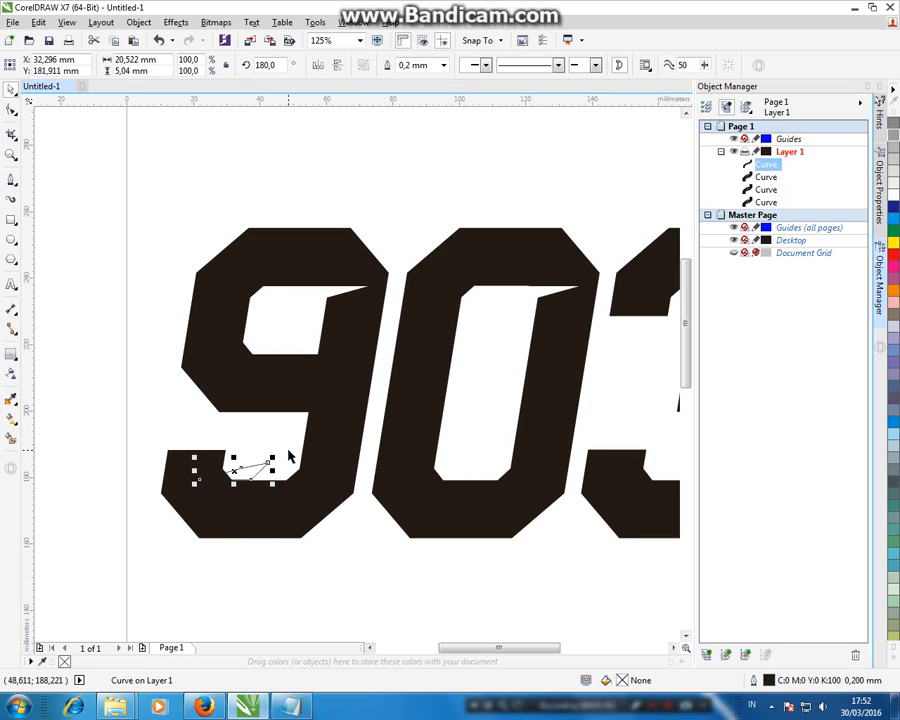
key(Left)
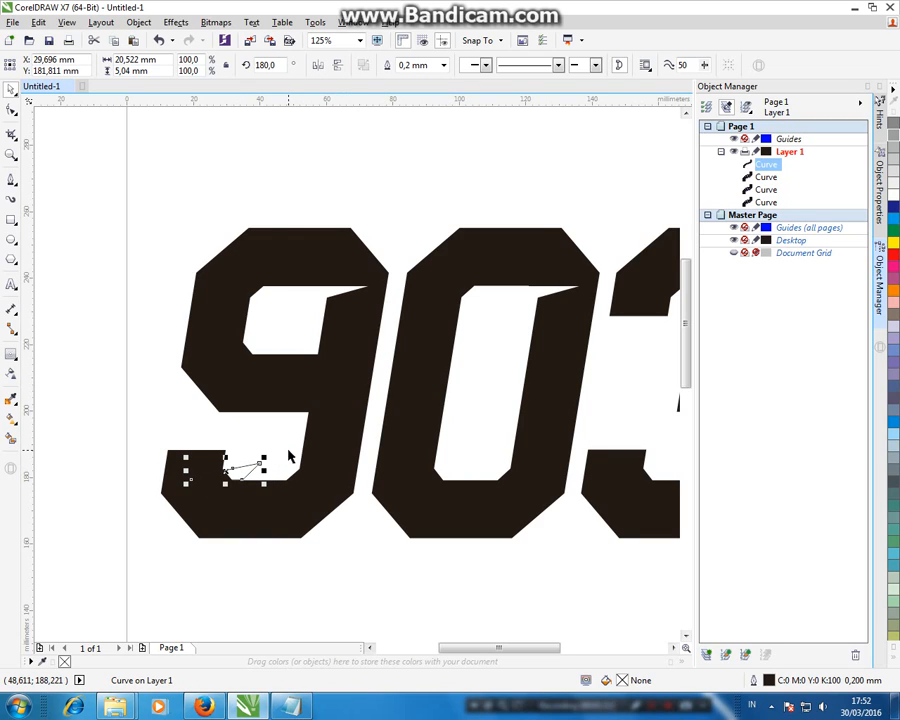
shift+click(311, 461)
click(407, 68)
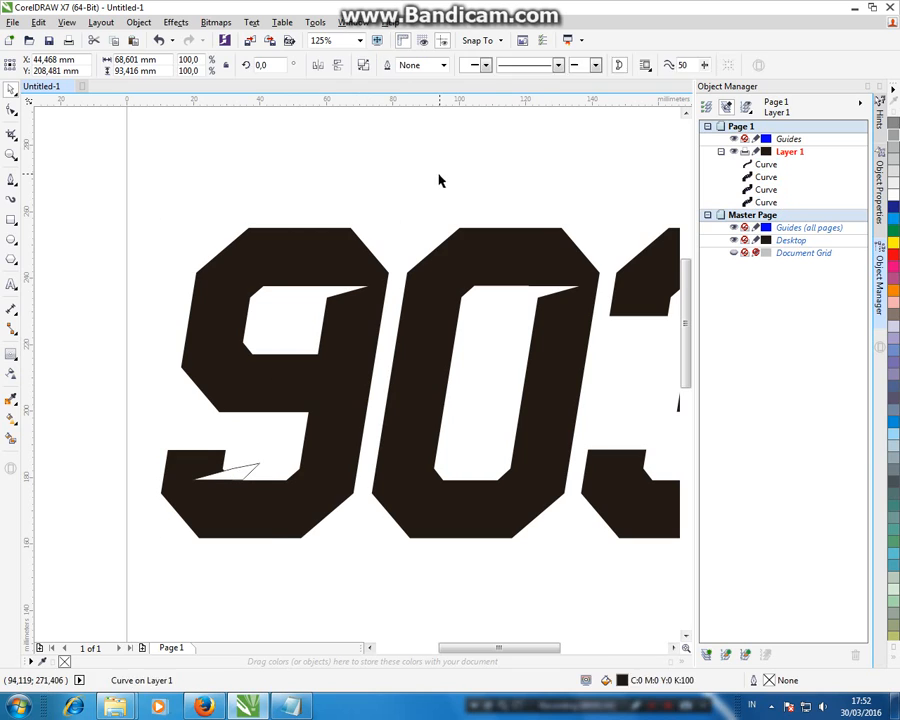
- Trim the lower-left inner corner of the 0 with the mirrored wedge, and delete the wedge
click(249, 468)
drag(249, 467, 369, 183)
shift+click(470, 507)
click(408, 68)
click(460, 484)
click(461, 184)
key(Delete)
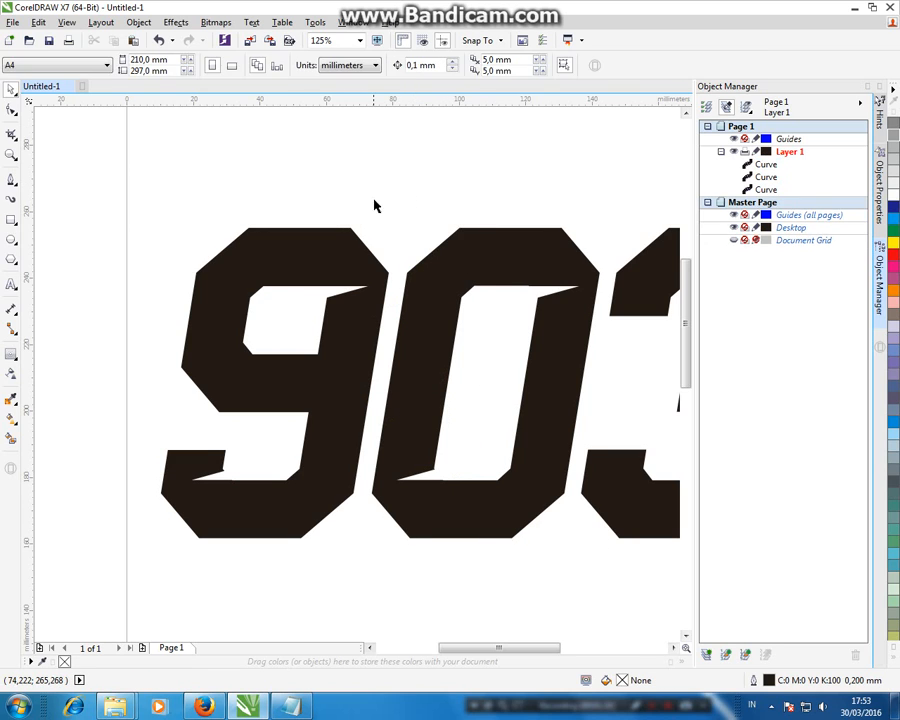
- Move the 0 and the 3 further left to close up the gaps between the three digits
scroll(374, 234, down, 1)
drag(414, 265, 410, 261)
mouse_move(497, 250)
mouse_down()
mouse_move(505, 252)
mouse_move(490, 246)
mouse_up()
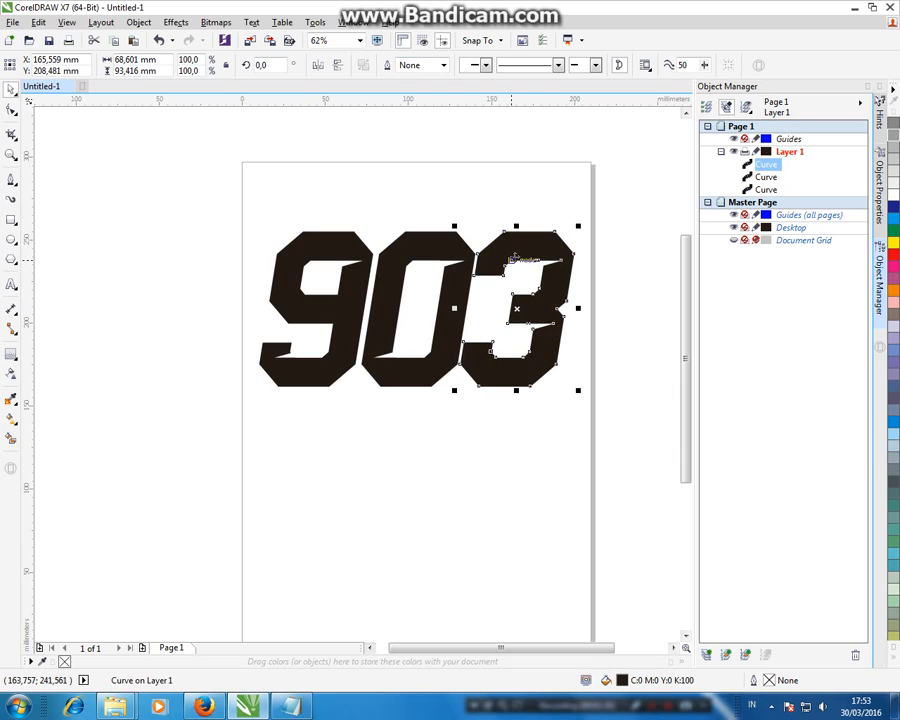
click(440, 370)
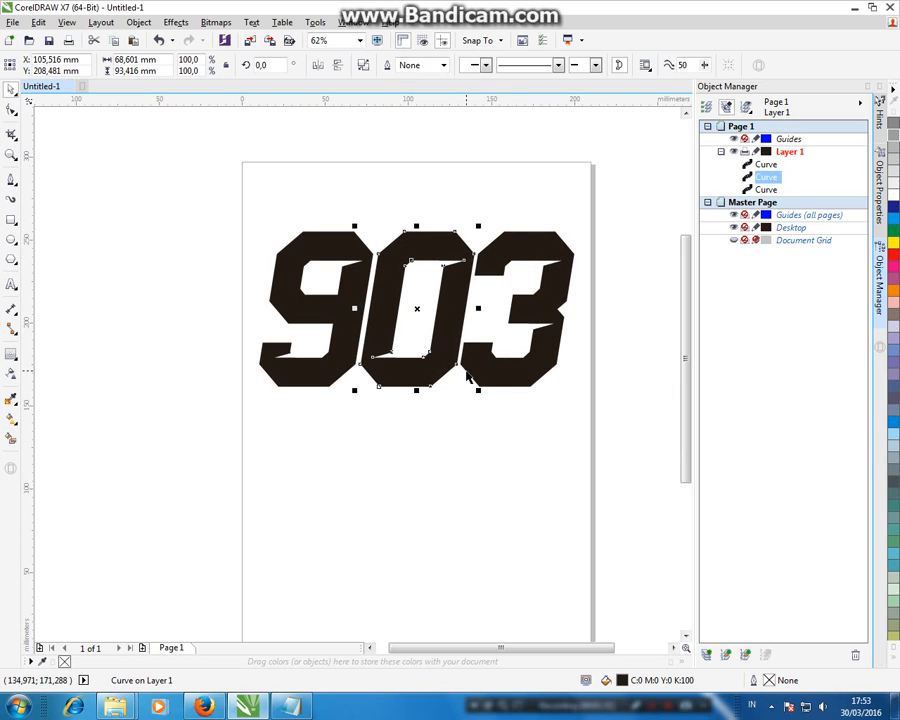
click(470, 408)
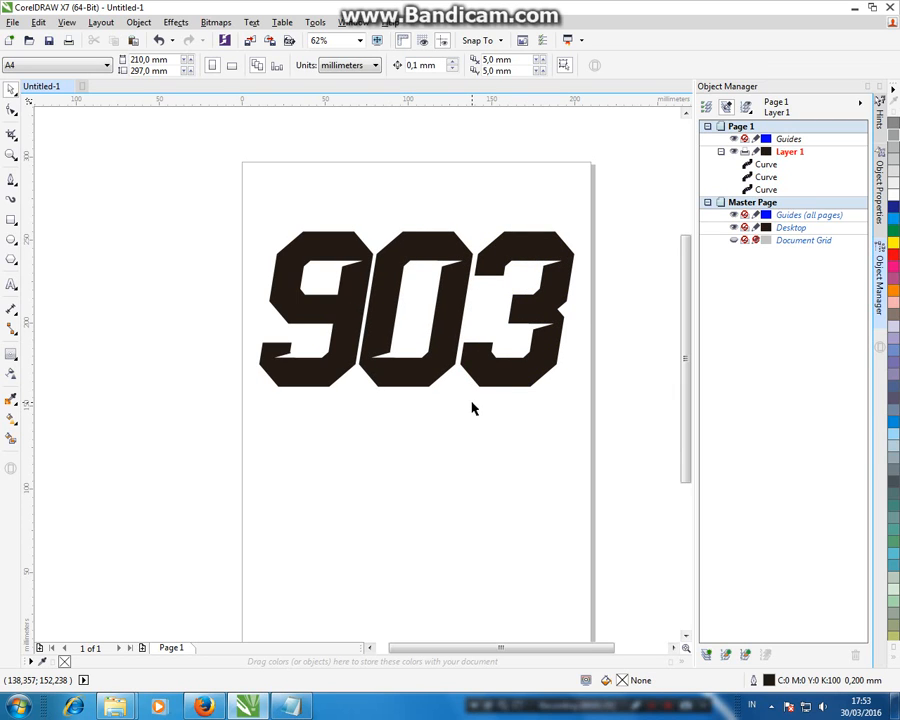
- Try a yellow fill on all three digits
drag(209, 180, 635, 450)
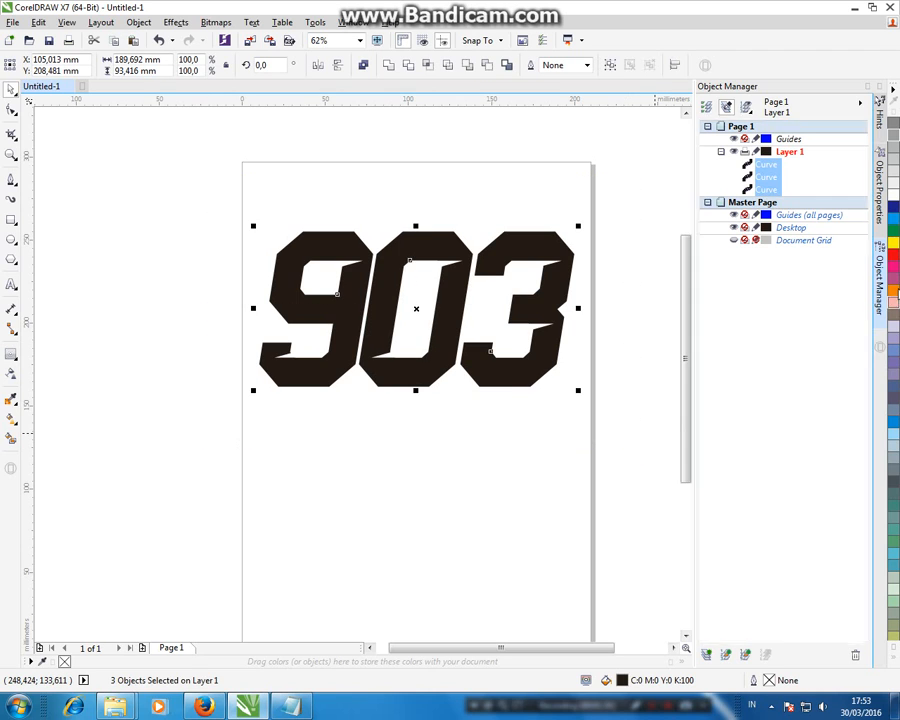
click(895, 244)
key(ctrl+z)
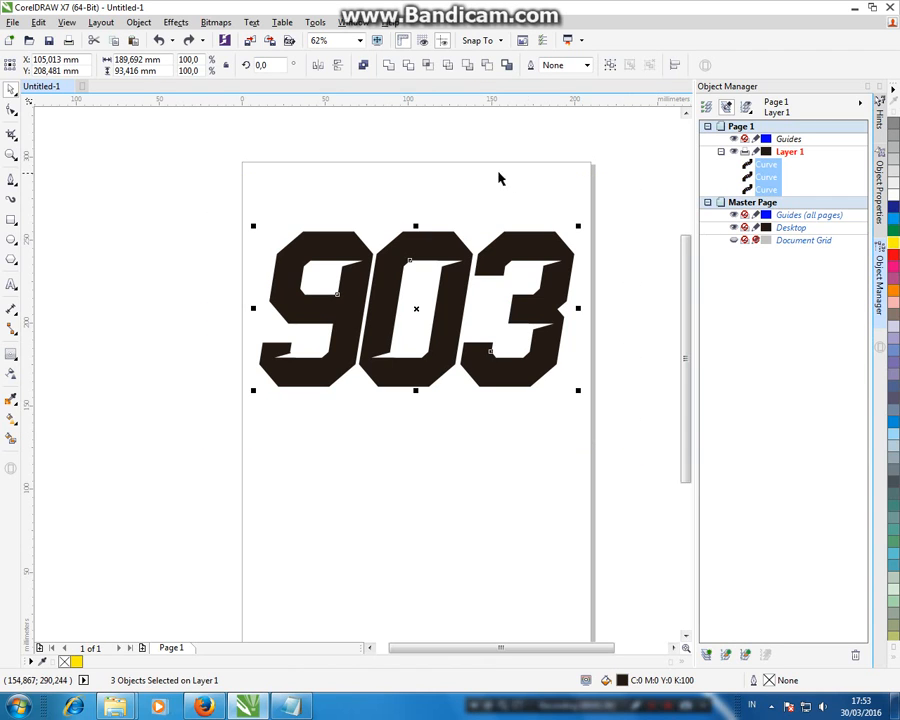
- Group the three digits into one object
click(243, 204)
drag(243, 208, 605, 402)
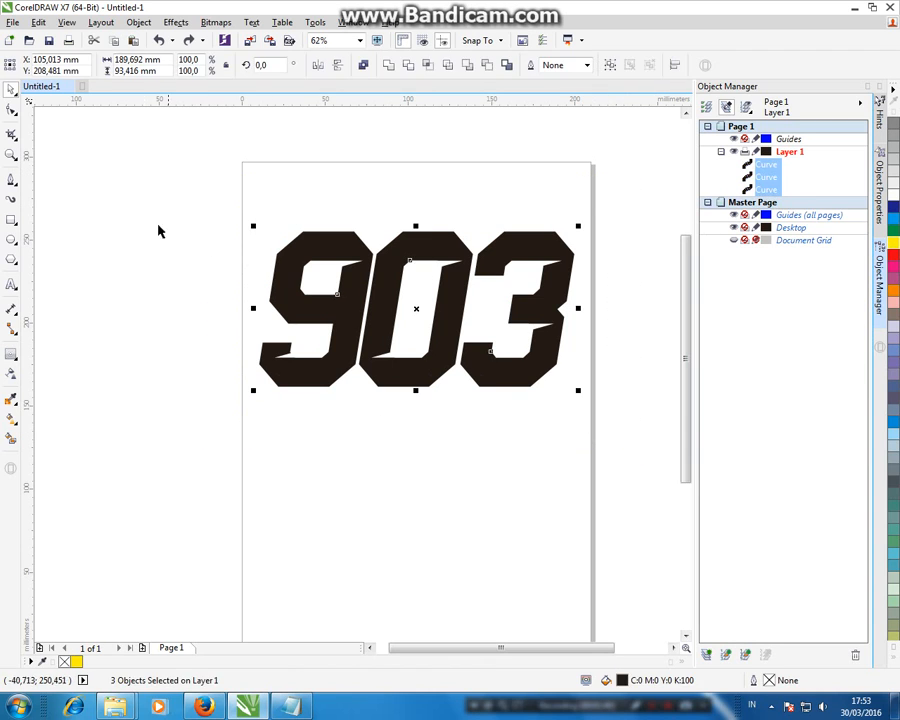
click(12, 158)
drag(249, 201, 390, 438)
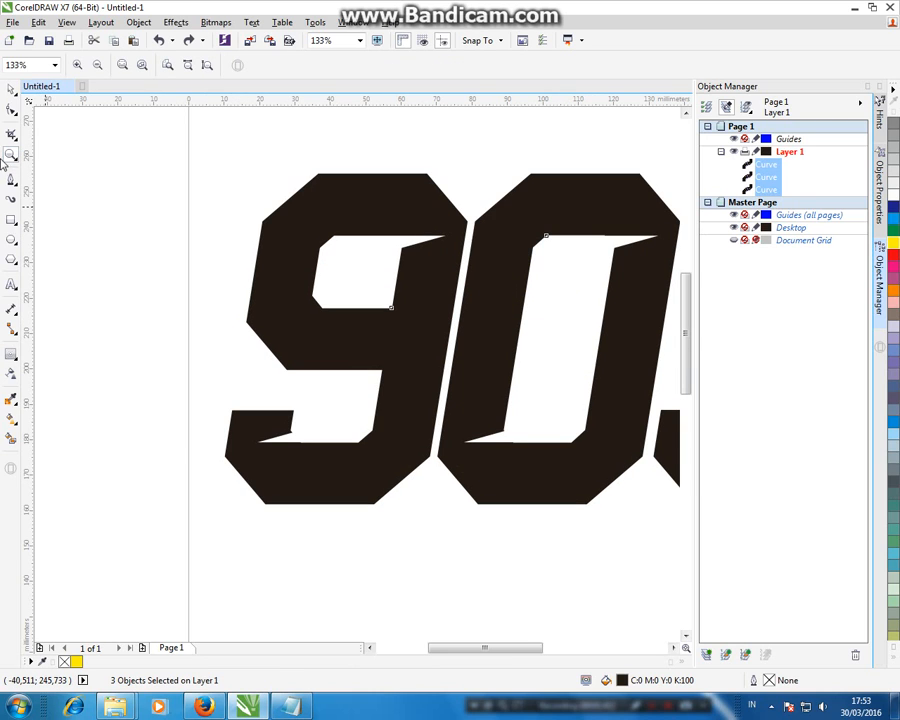
click(12, 91)
click(605, 67)
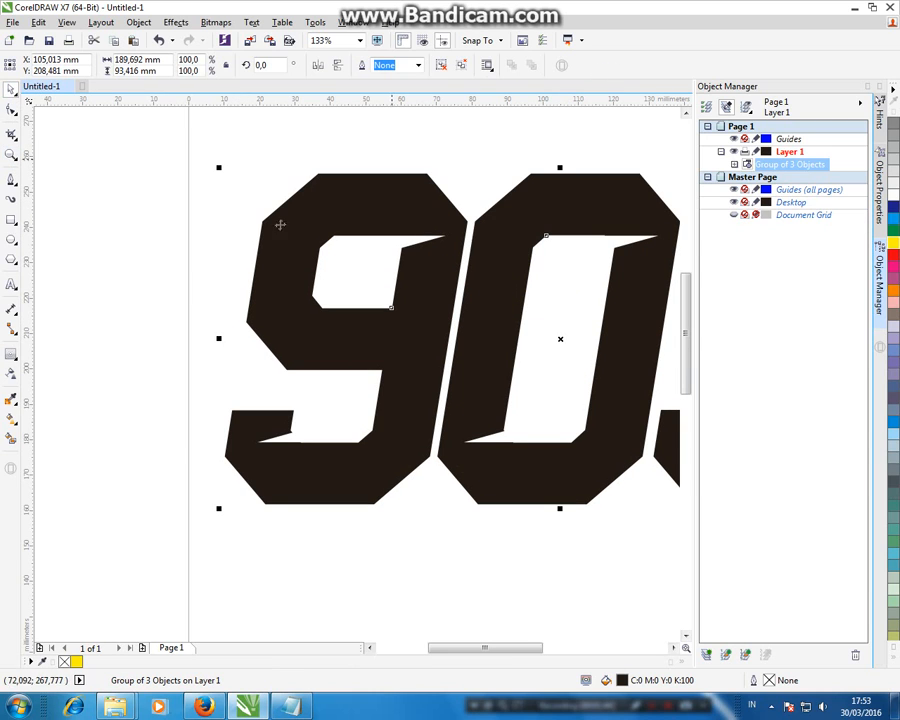
- Add a one-step inside contour with an offset of about 1.155 mm to the digit group and break the contour apart
click(10, 356)
drag(250, 322, 228, 317)
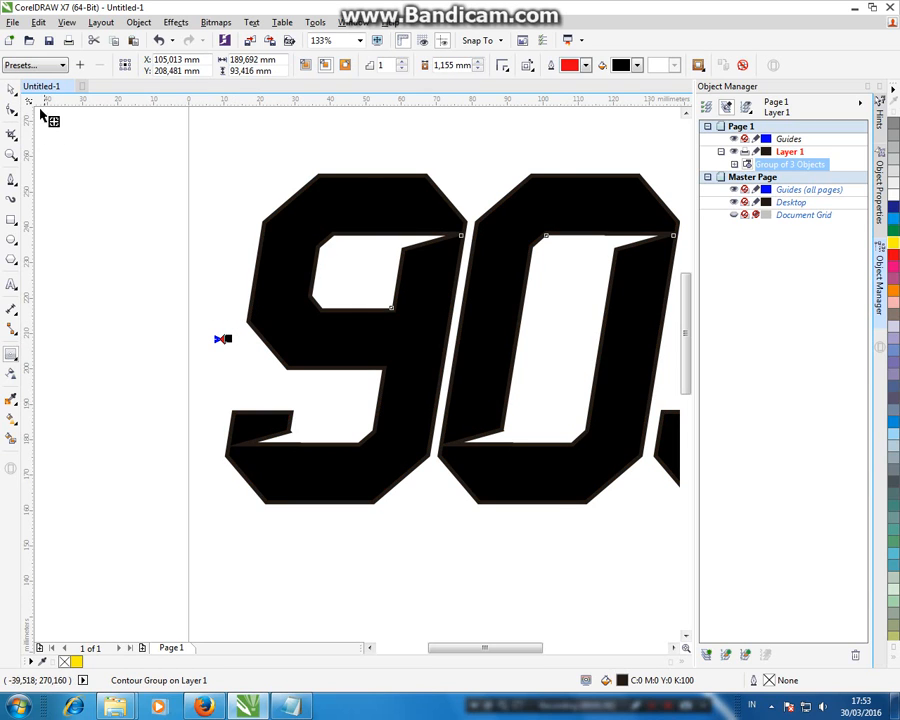
click(11, 90)
key(ctrl+k)
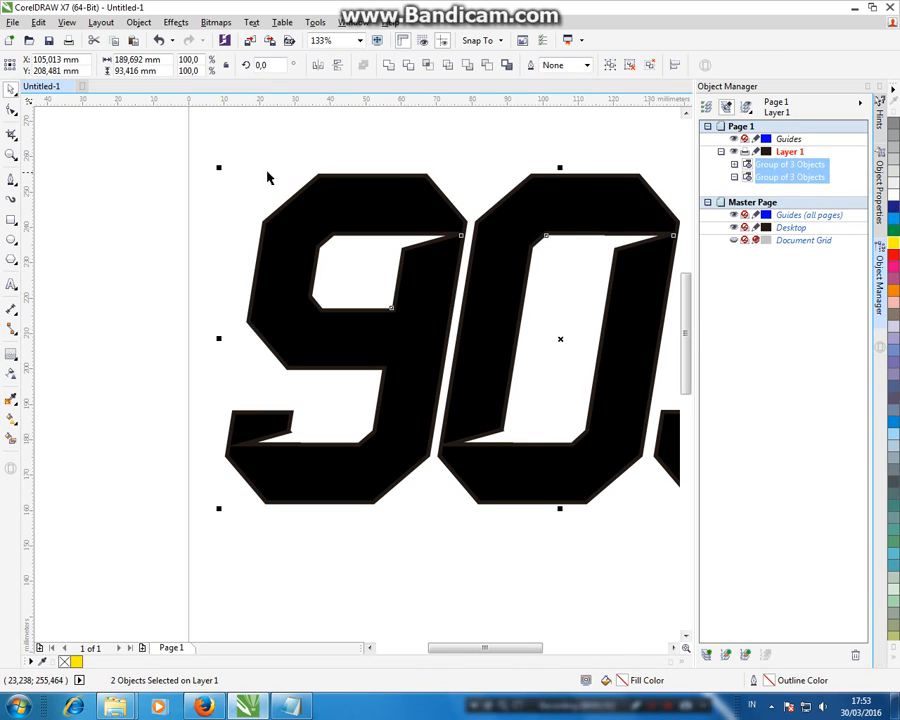
- Fill the outer digit group red and the inset contour digit group yellow
click(285, 200)
click(282, 196)
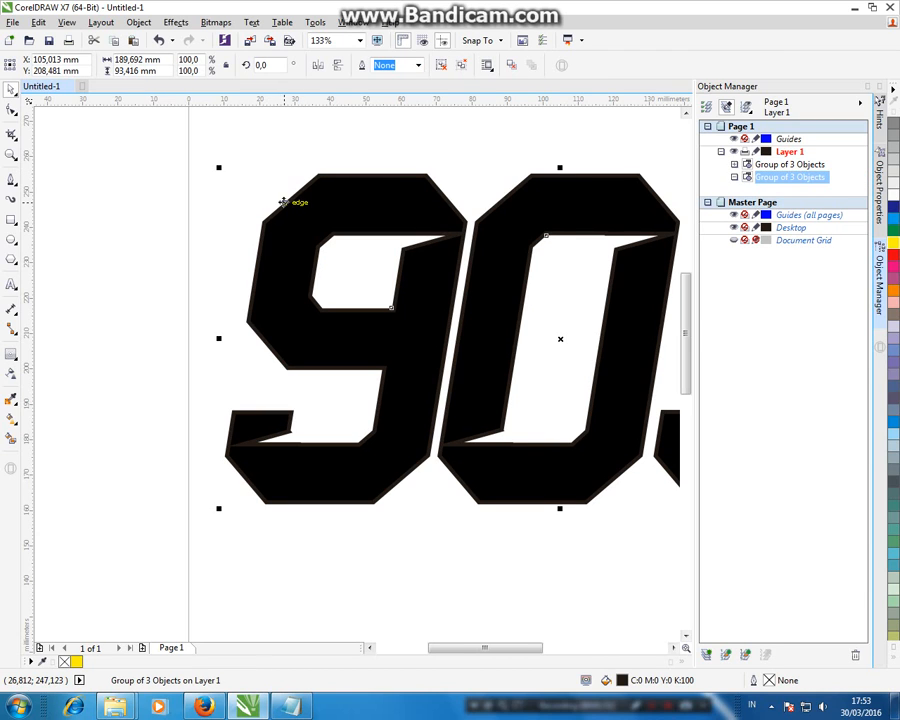
right_click(893, 260)
click(345, 143)
click(369, 201)
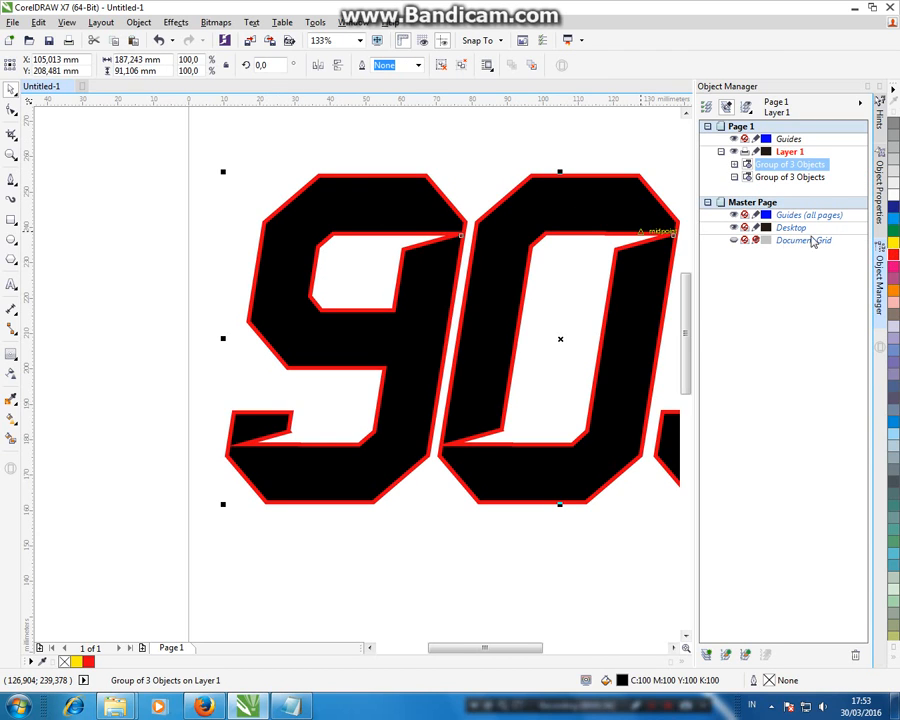
click(894, 245)
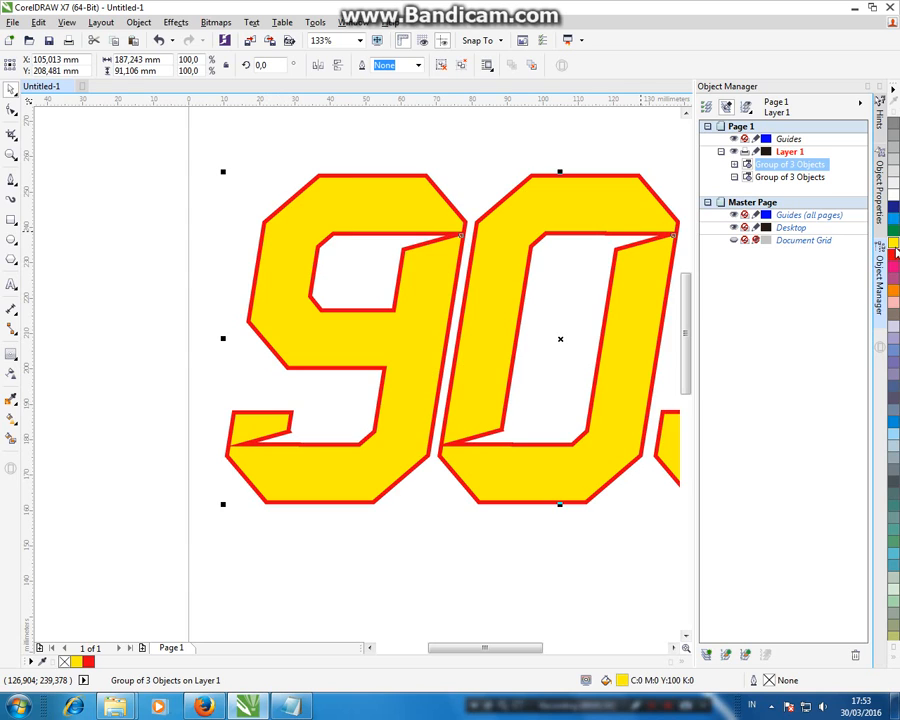
- Change the inset digit group's fill to a linear fountain fill running from yellow to red
double_click(621, 680)
click(246, 245)
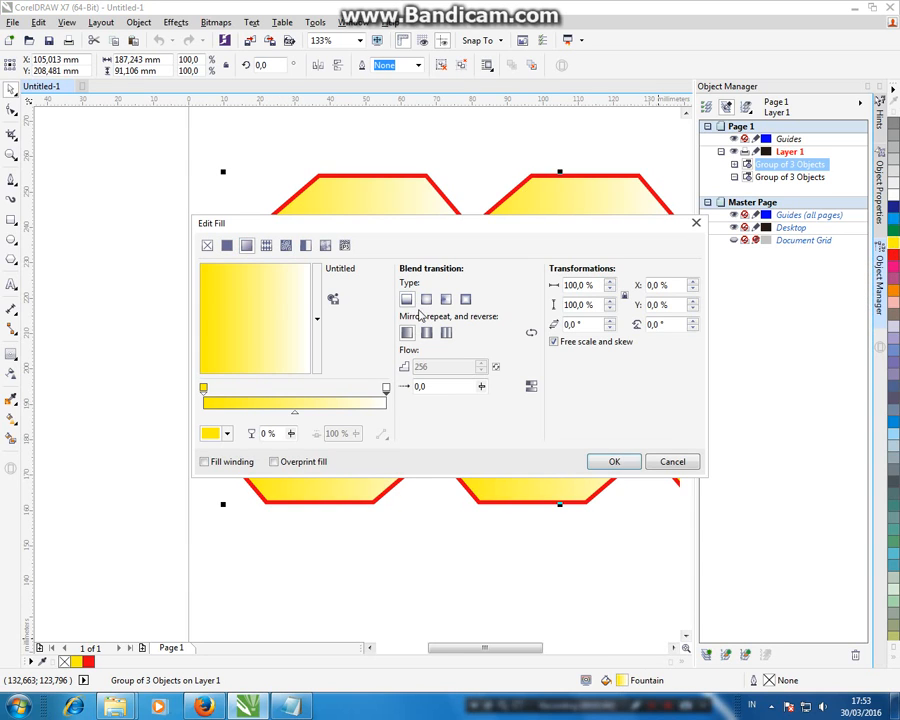
click(227, 433)
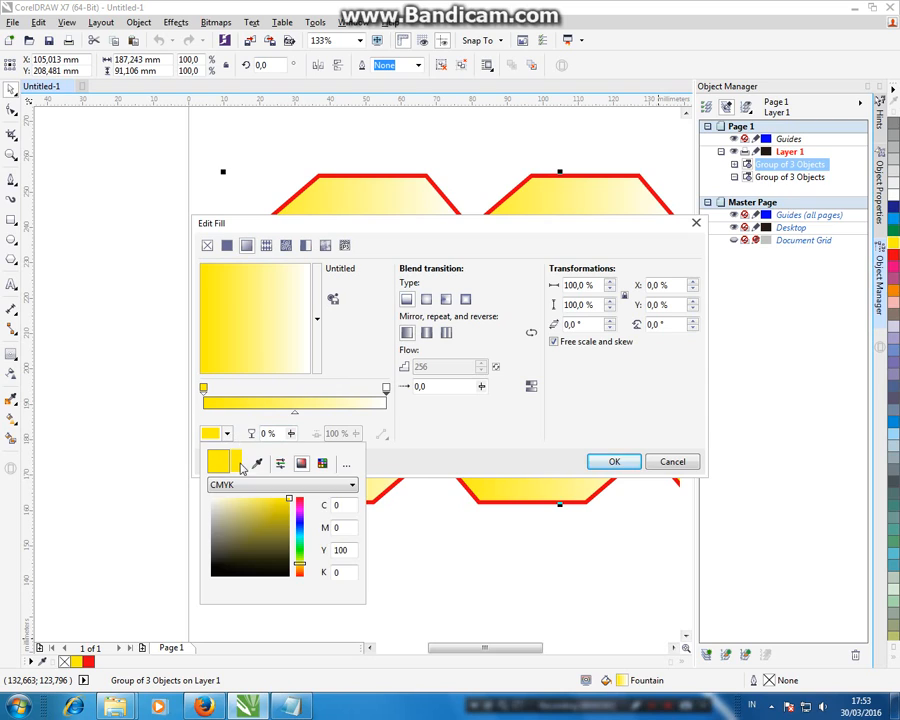
click(893, 253)
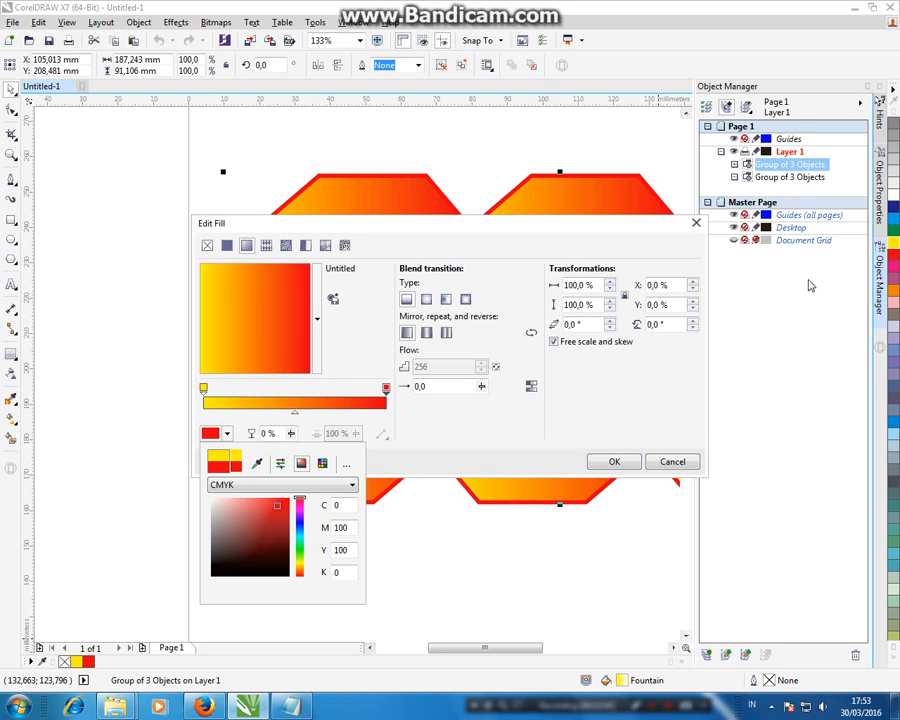
- Rotate the digits' fountain fill, trying 270° before setting 90°, and apply it
click(657, 324)
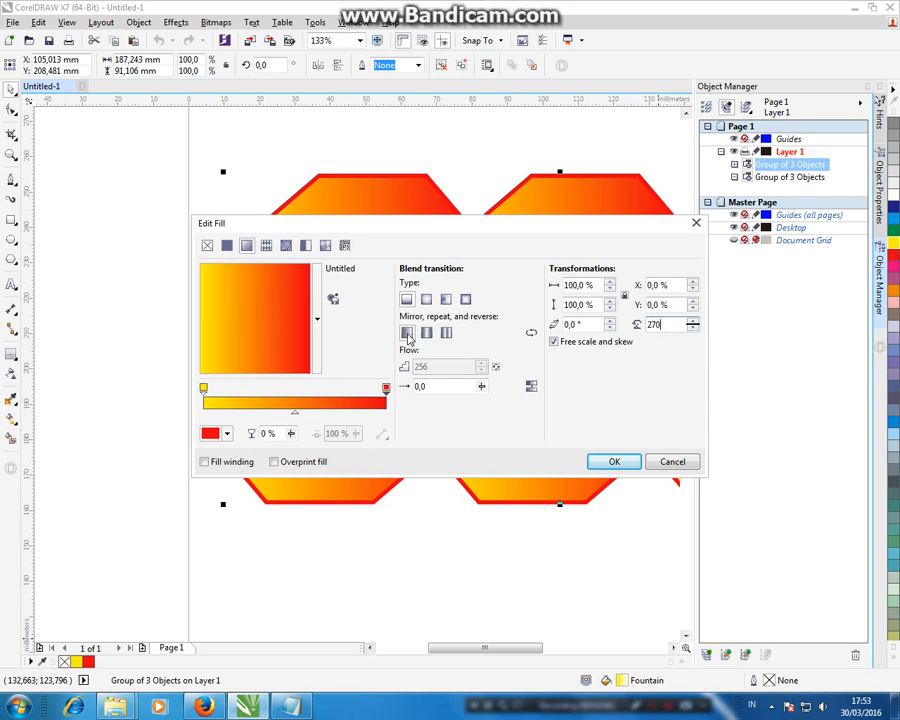
text(270)
key(Return)
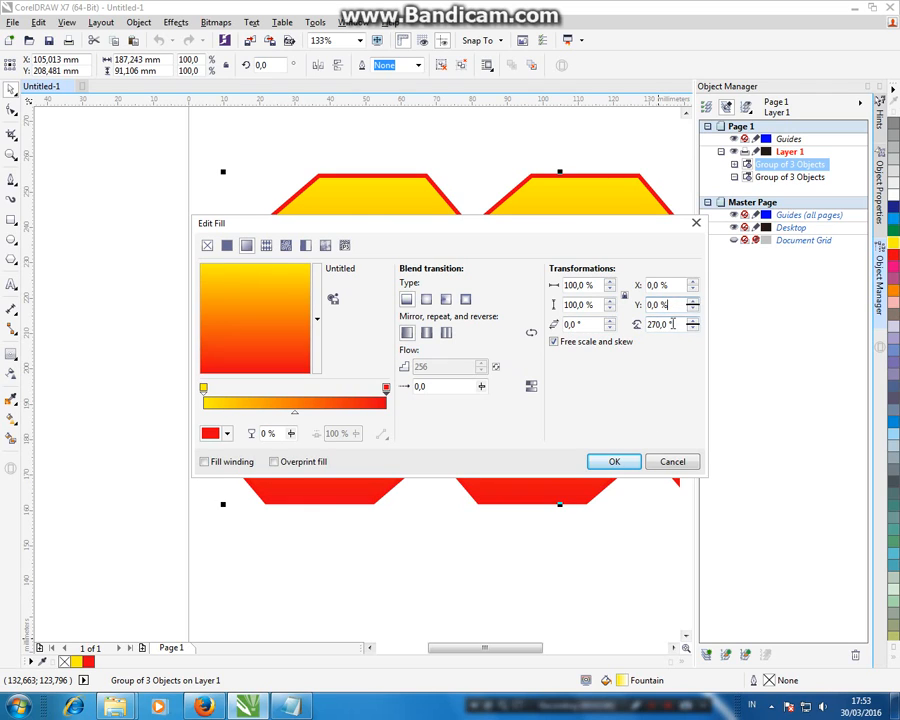
click(673, 322)
text(90)
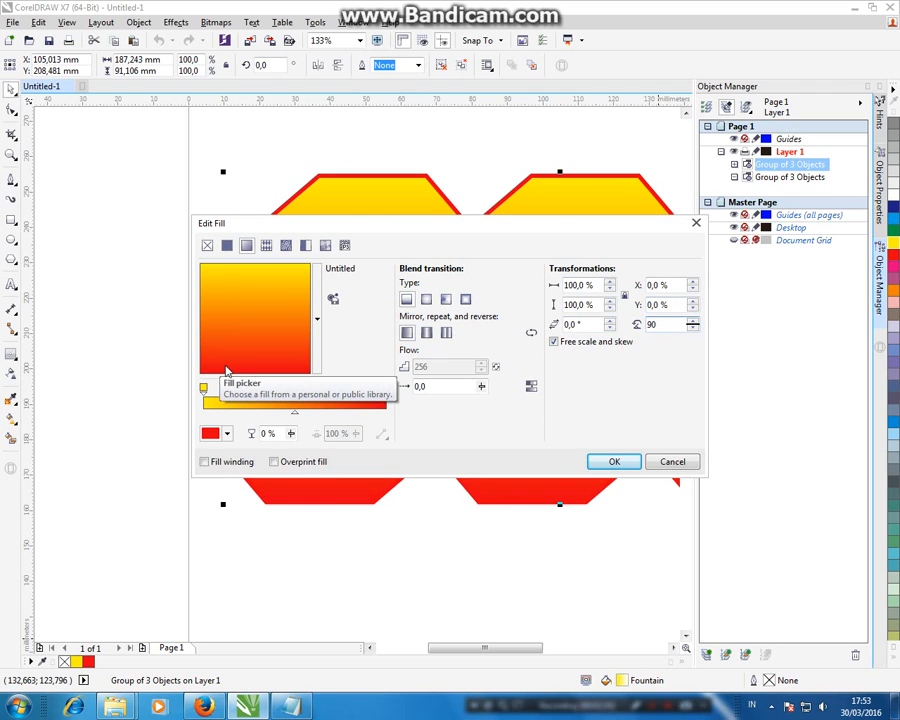
click(674, 303)
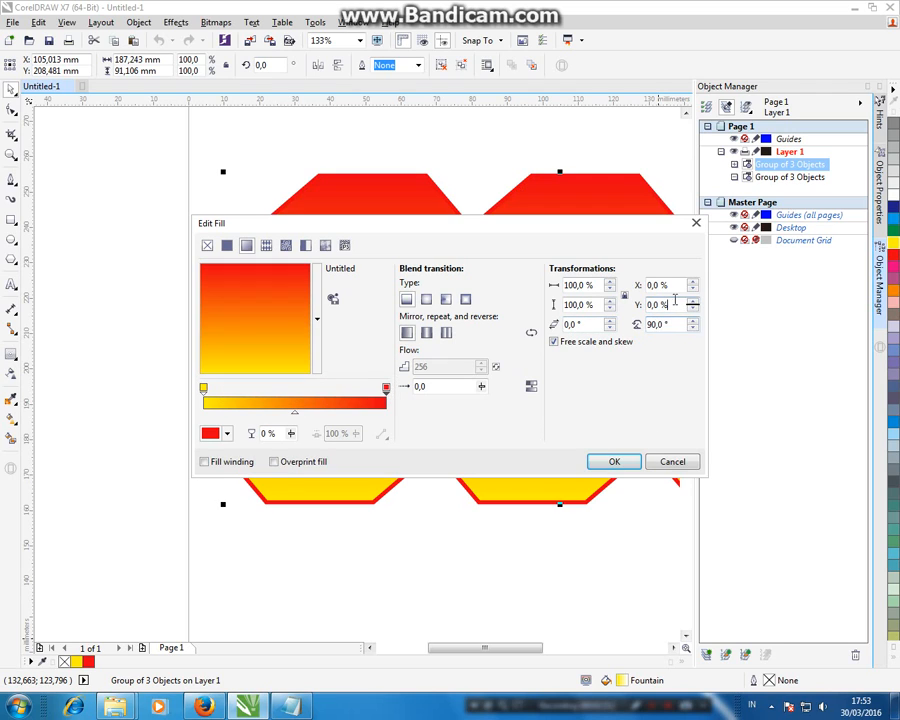
click(615, 462)
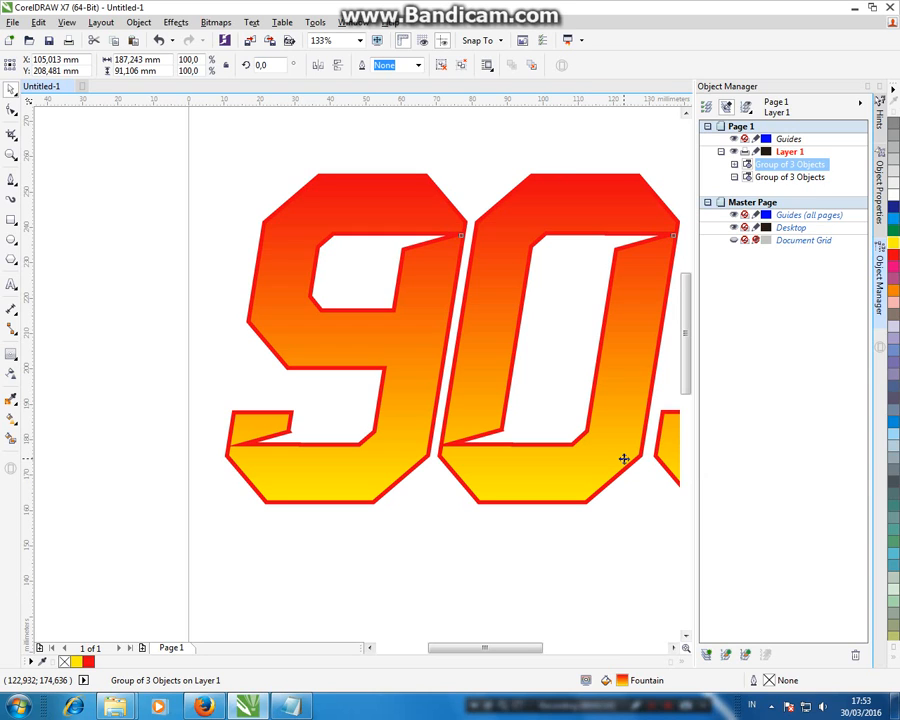
- Add a one-step black outside contour with an offset of about 4.276 mm to the red digit group
scroll(315, 508, down, 2)
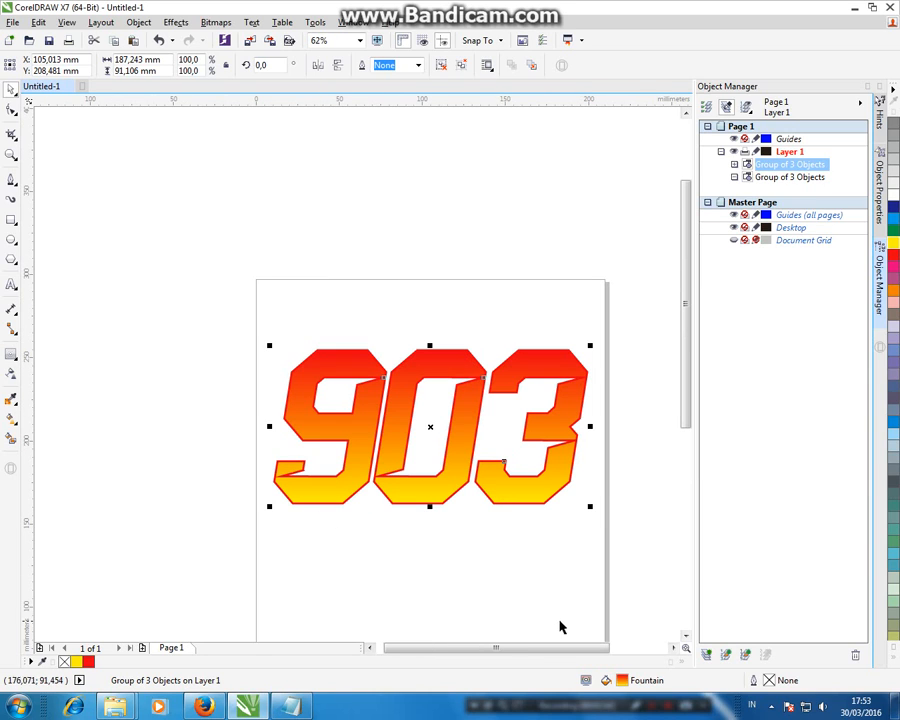
key(Escape)
click(575, 435)
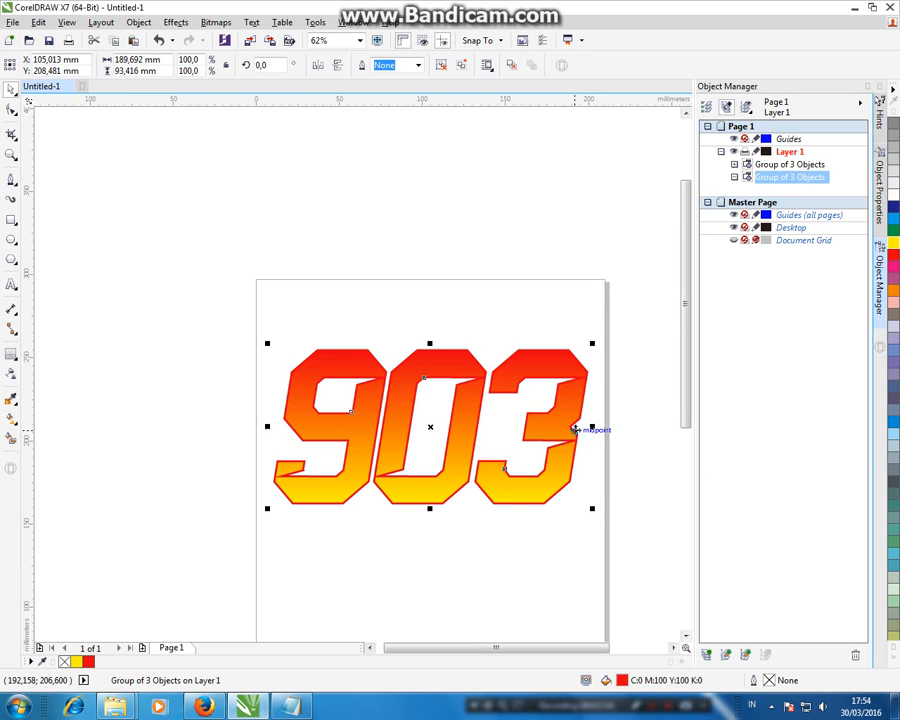
click(11, 354)
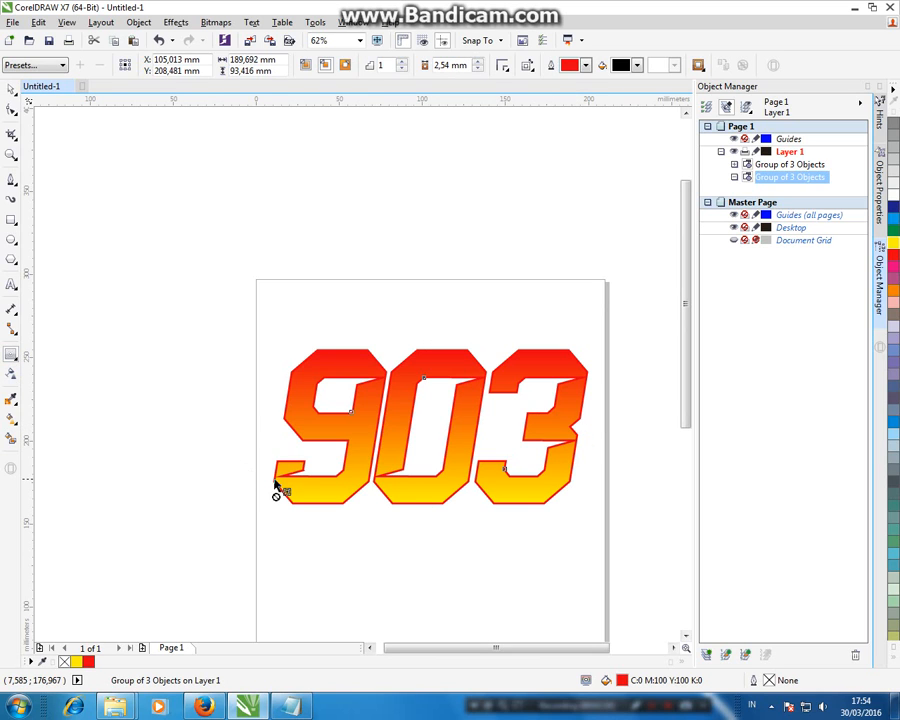
drag(275, 490, 268, 485)
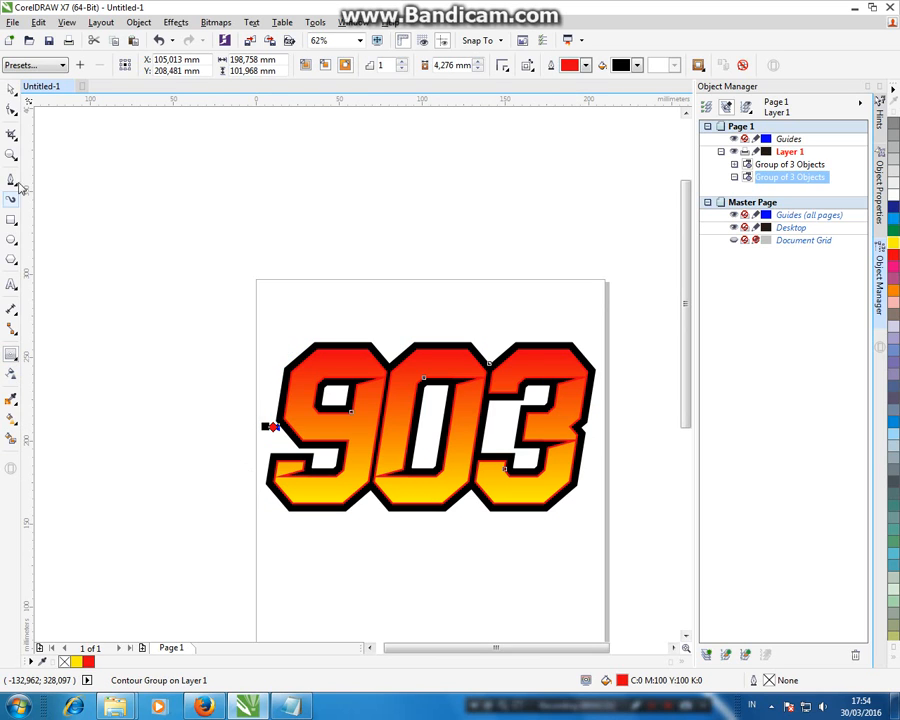
click(12, 92)
click(257, 255)
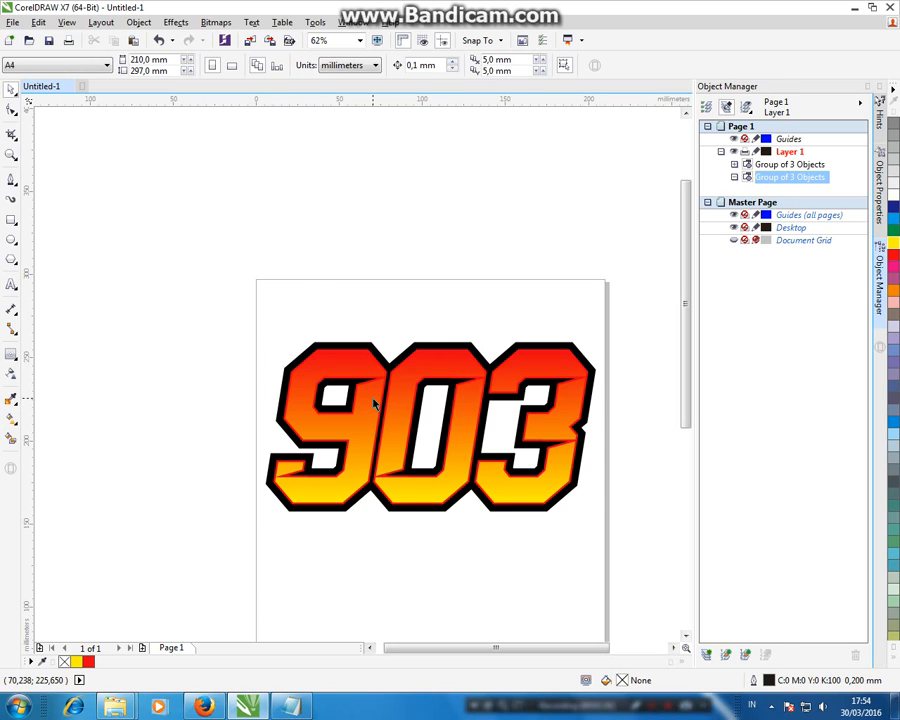
click(797, 173)
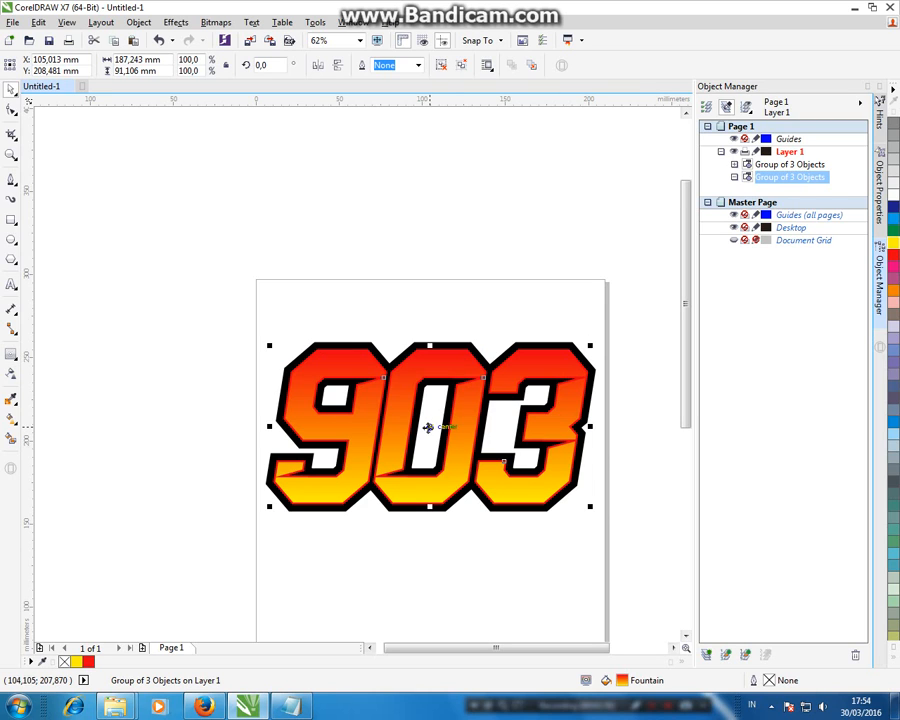
drag(428, 427, 416, 372)
key(ctrl+z)
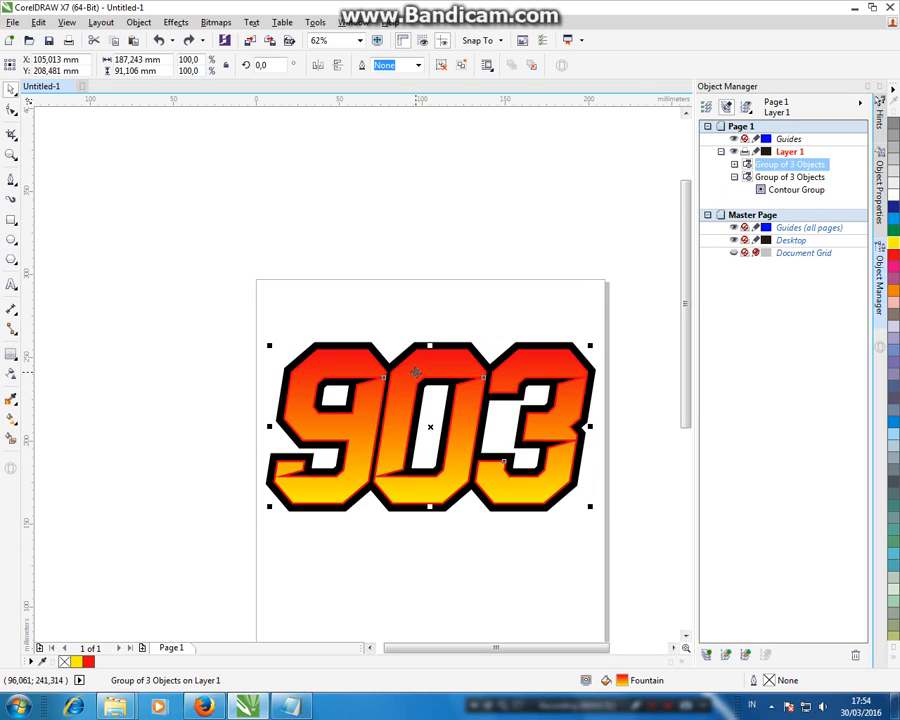
- Break the black outside contour apart from the red digit group
click(790, 177)
click(788, 190)
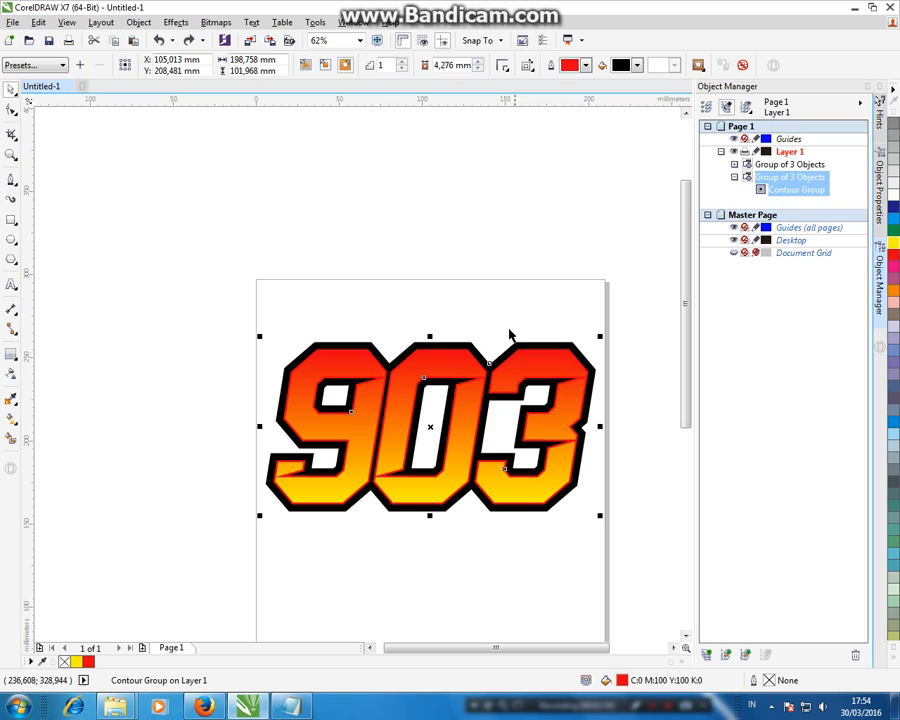
click(304, 705)
click(364, 575)
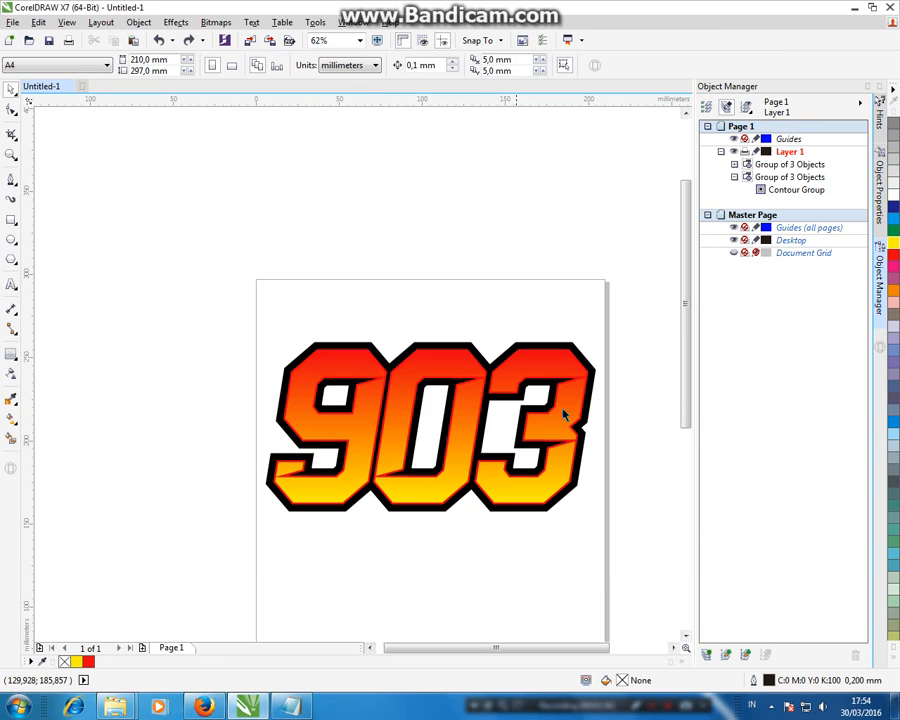
click(785, 195)
key(ctrl+k)
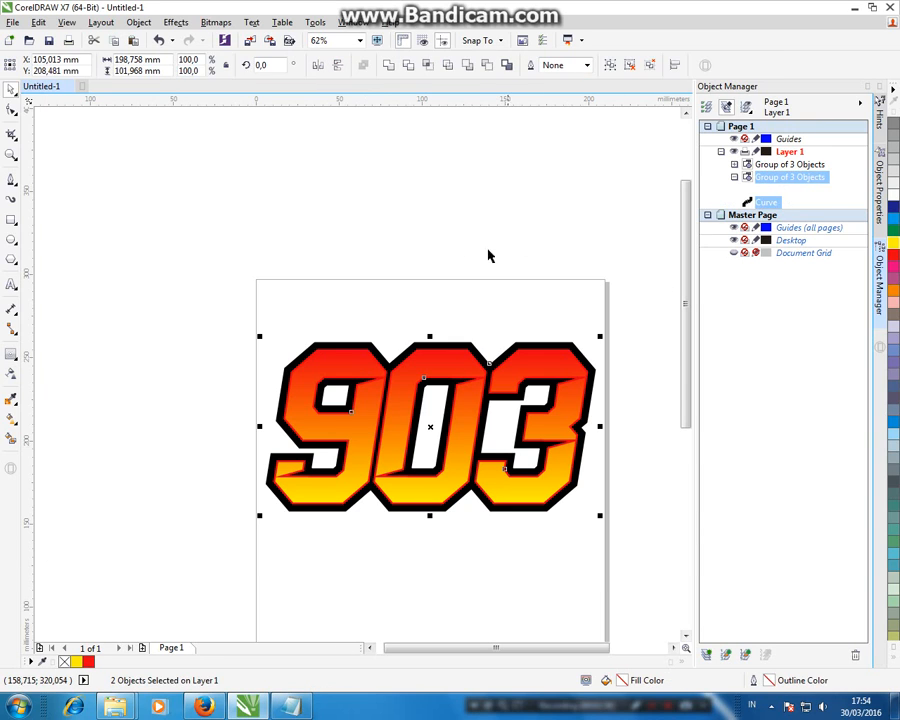
- Try moving the separated black contour up and to the left, and undo the move
click(453, 271)
drag(461, 345, 422, 297)
key(ctrl+z)
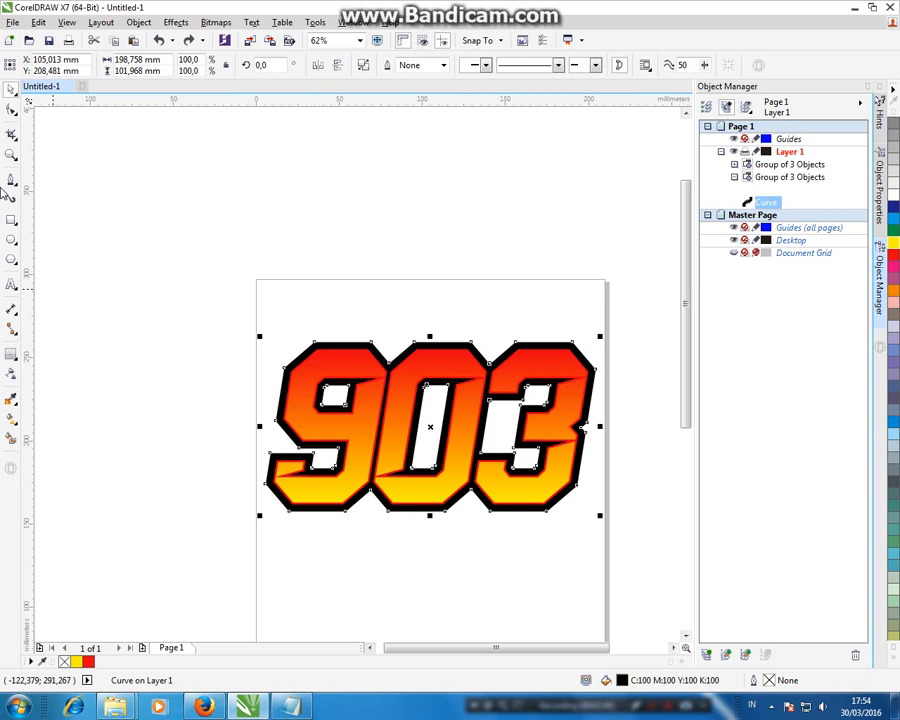
- Duplicate the red digit group in place and fill the copy yellow
click(11, 155)
drag(233, 321, 500, 526)
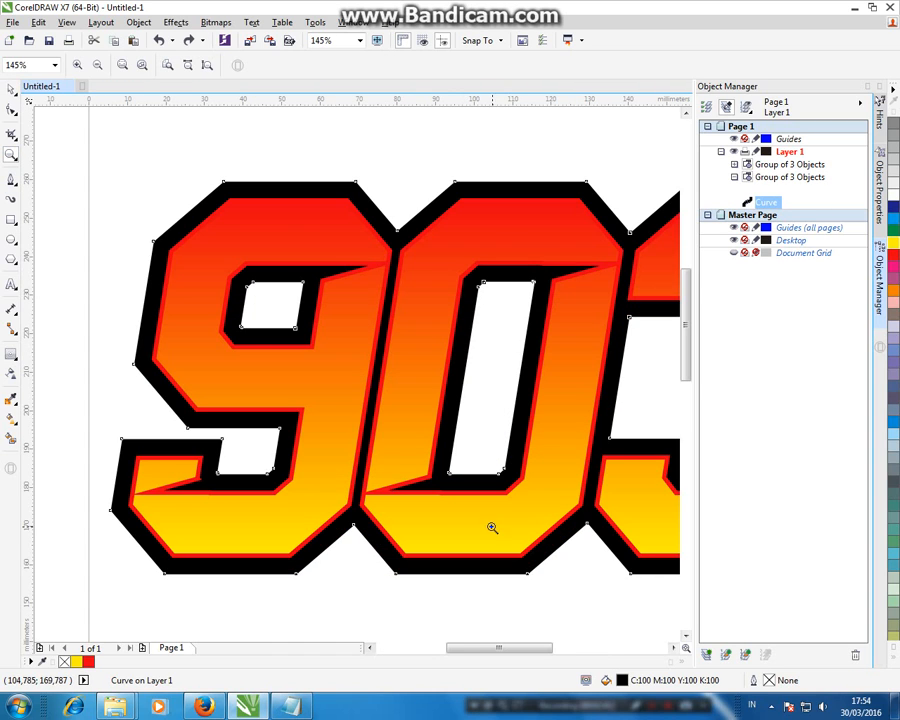
click(10, 91)
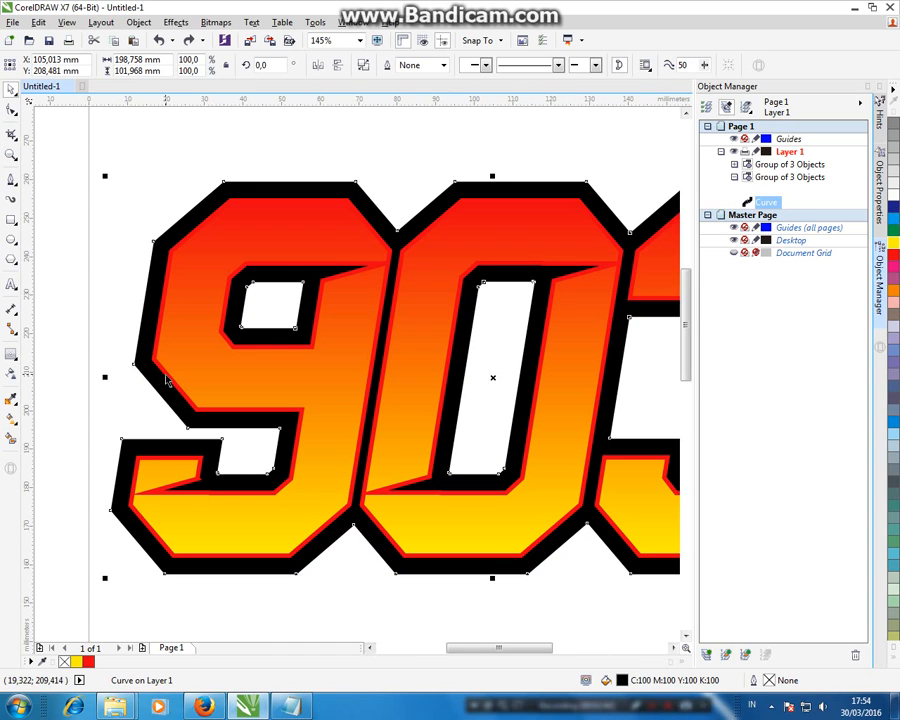
click(162, 377)
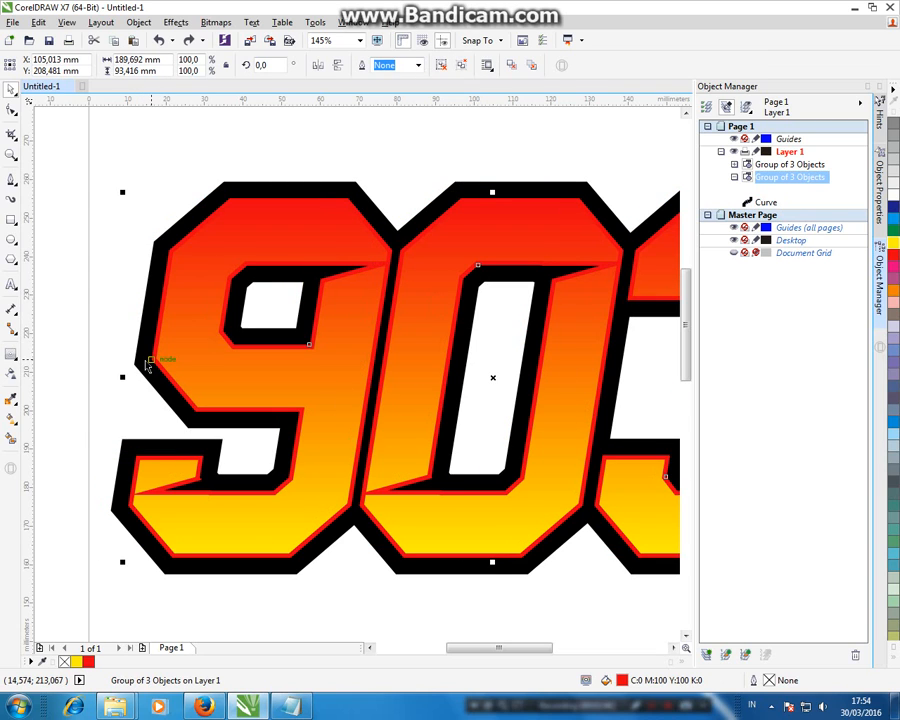
key(ctrl+z)
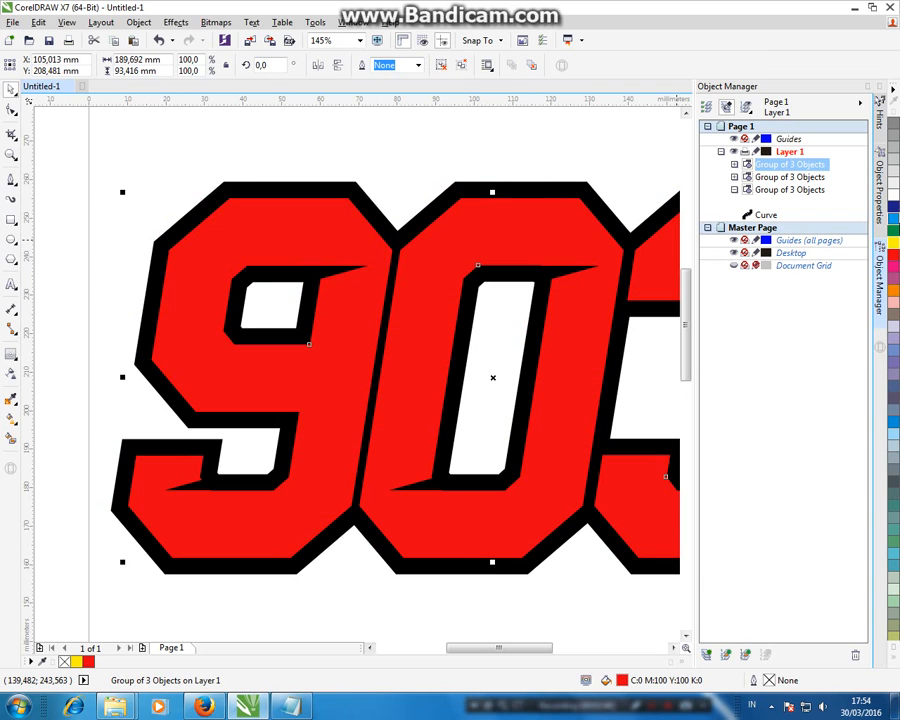
click(893, 243)
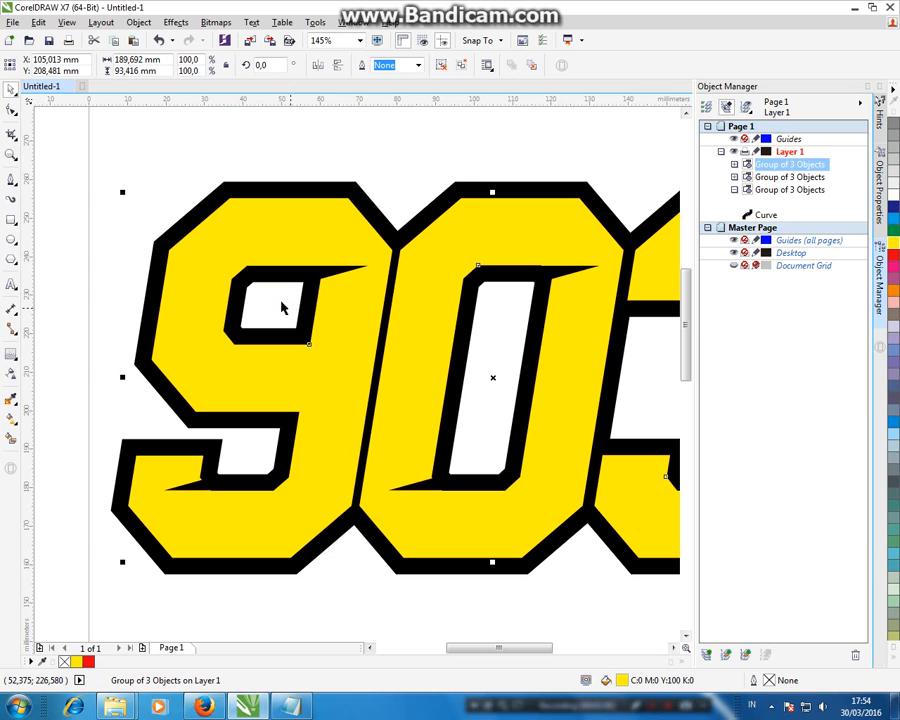
- Duplicate the yellow digit group, fill the copy dark blue, and offset it about 1.3 mm right and 1.5 mm down
key(KP_Add)
click(893, 206)
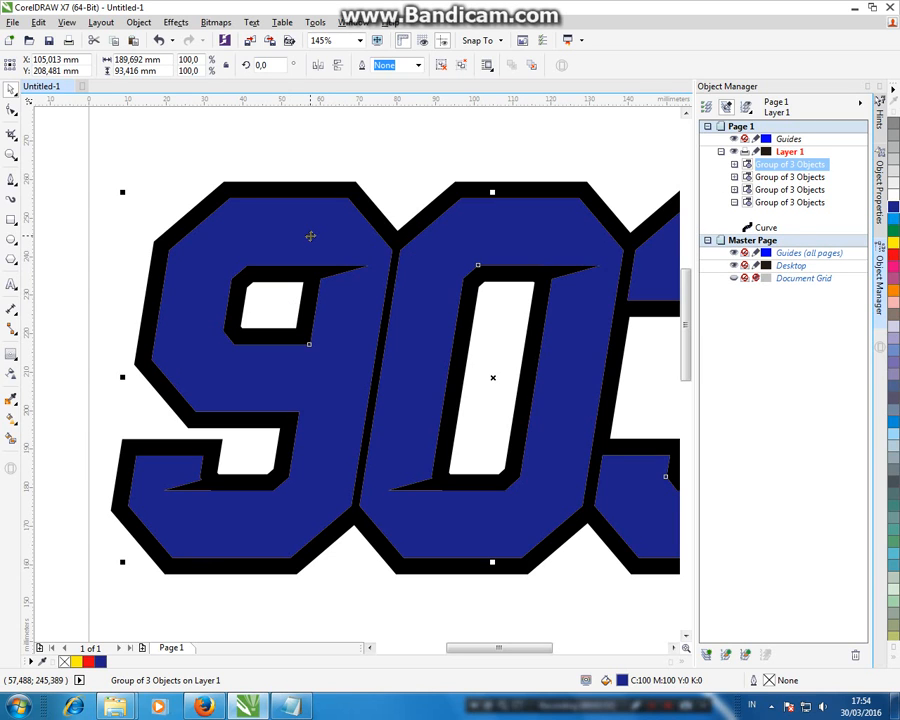
drag(310, 238, 315, 241)
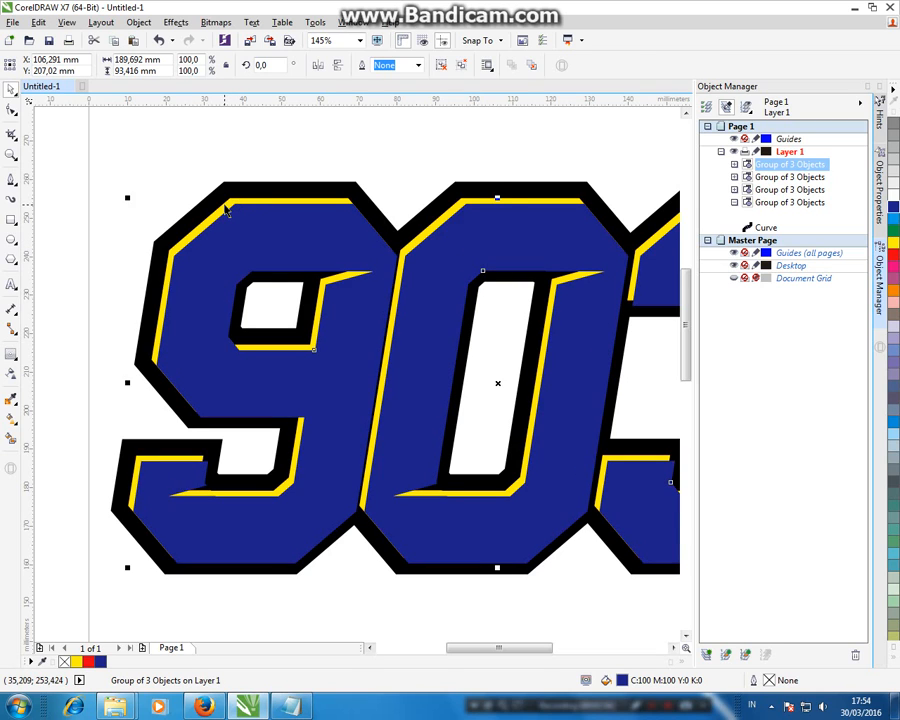
- Trim the yellow digit group with the offset blue copy and delete the blue copy
shift+click(227, 209)
click(416, 144)
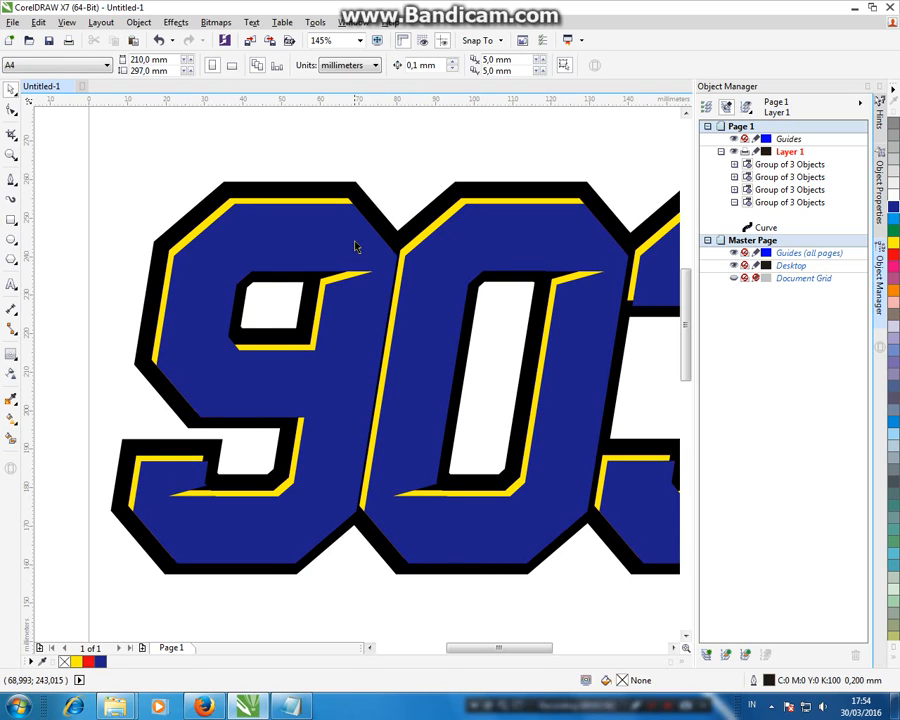
drag(357, 245, 413, 342)
key(Delete)
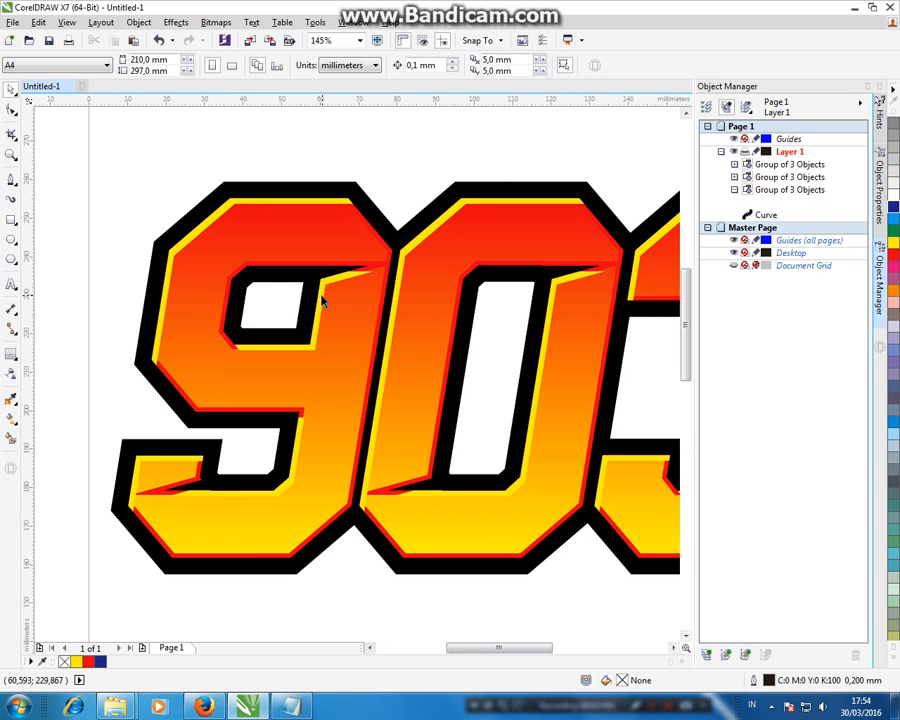
- Recolour the trimmed yellow highlight edges white
click(323, 300)
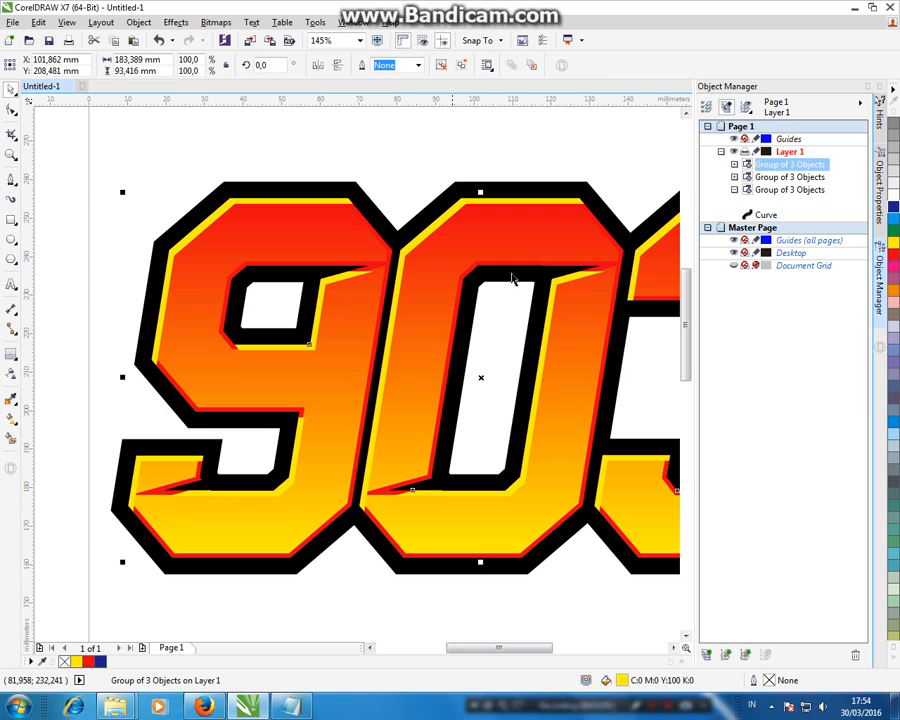
click(483, 147)
- Add a one-step outside contour of about 2.748 mm to the black outline curve and break it apart
click(489, 184)
click(10, 354)
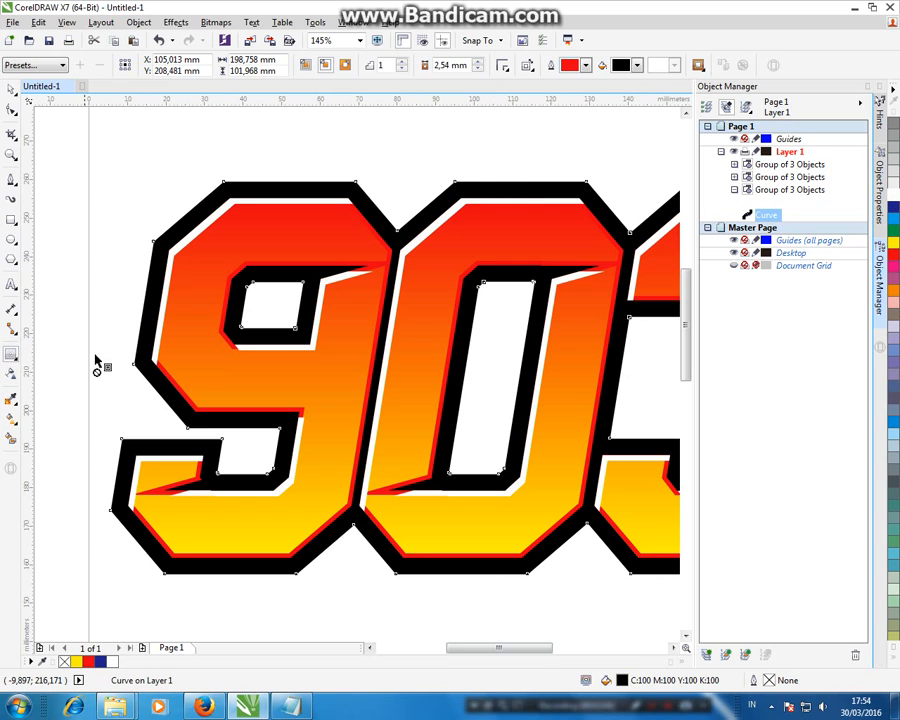
drag(140, 362, 98, 358)
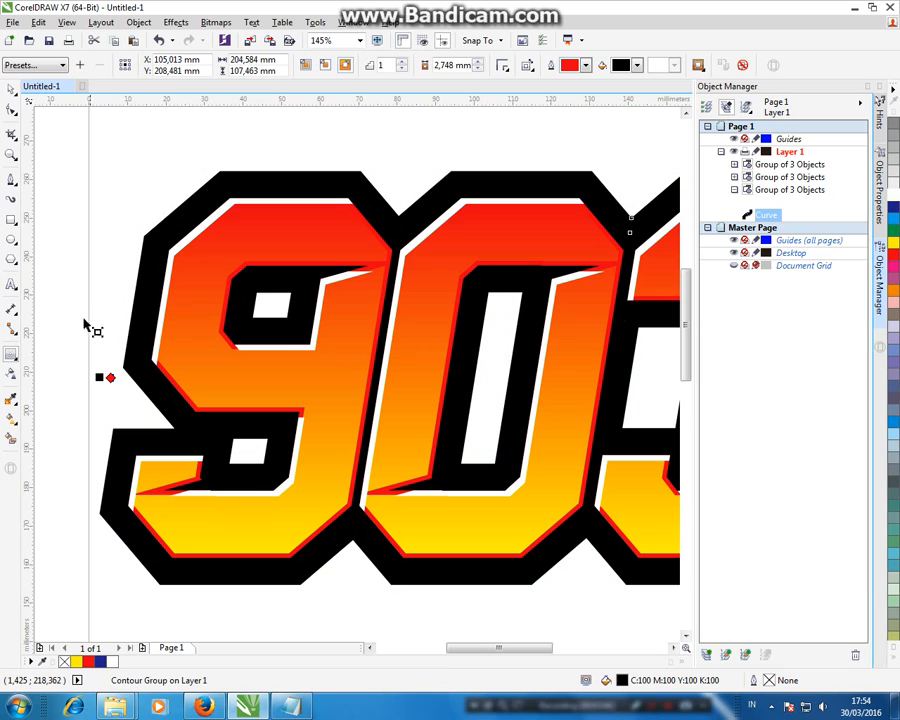
key(ctrl+k)
- Fill the separated outer contour curve around the 903 number red
click(199, 161)
drag(244, 172, 214, 150)
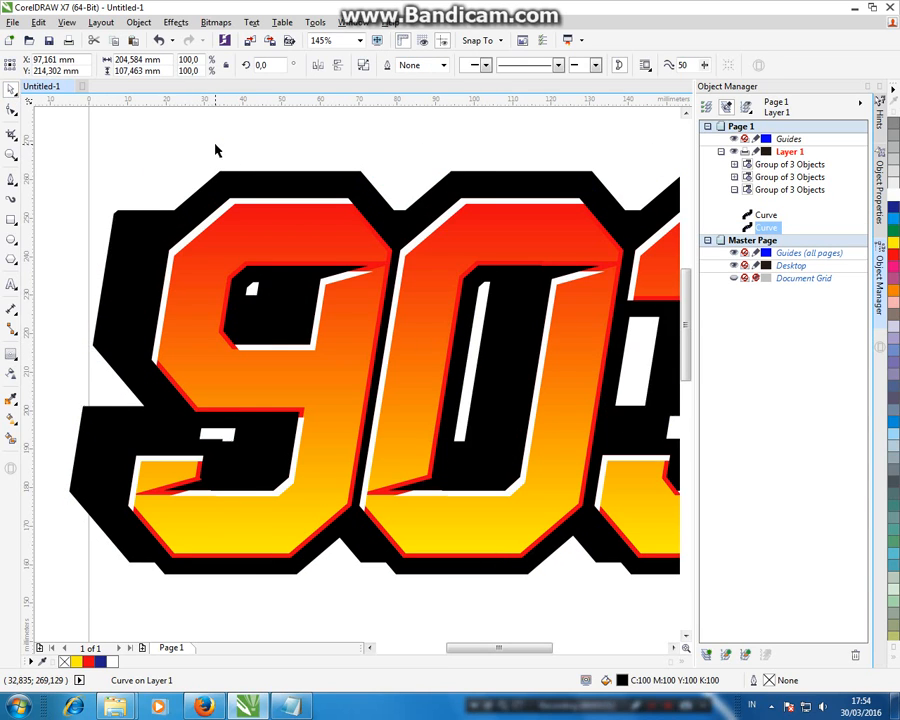
key(ctrl+z)
click(895, 245)
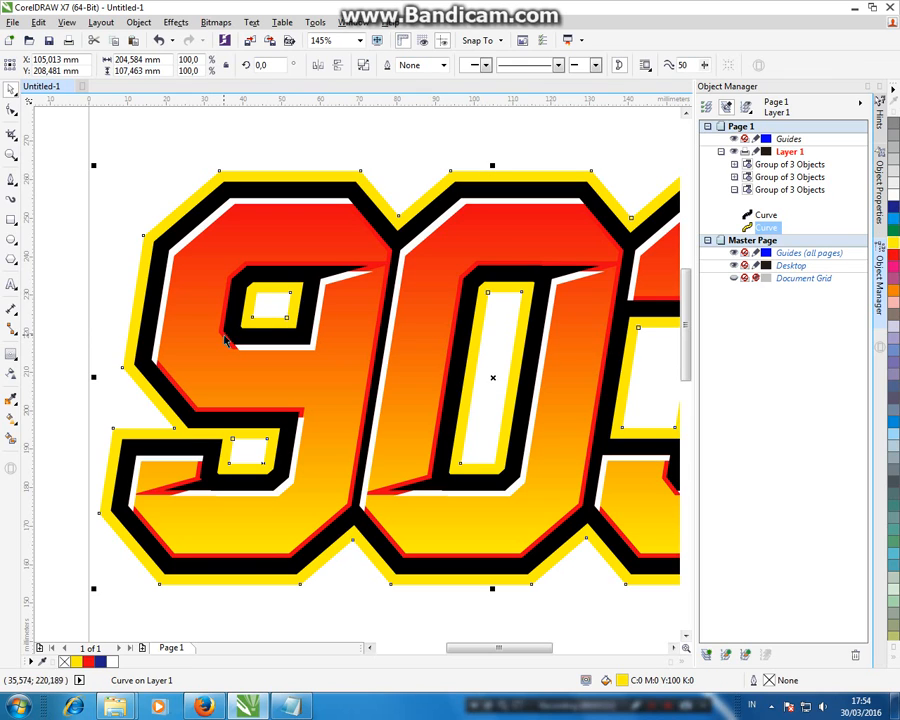
click(894, 256)
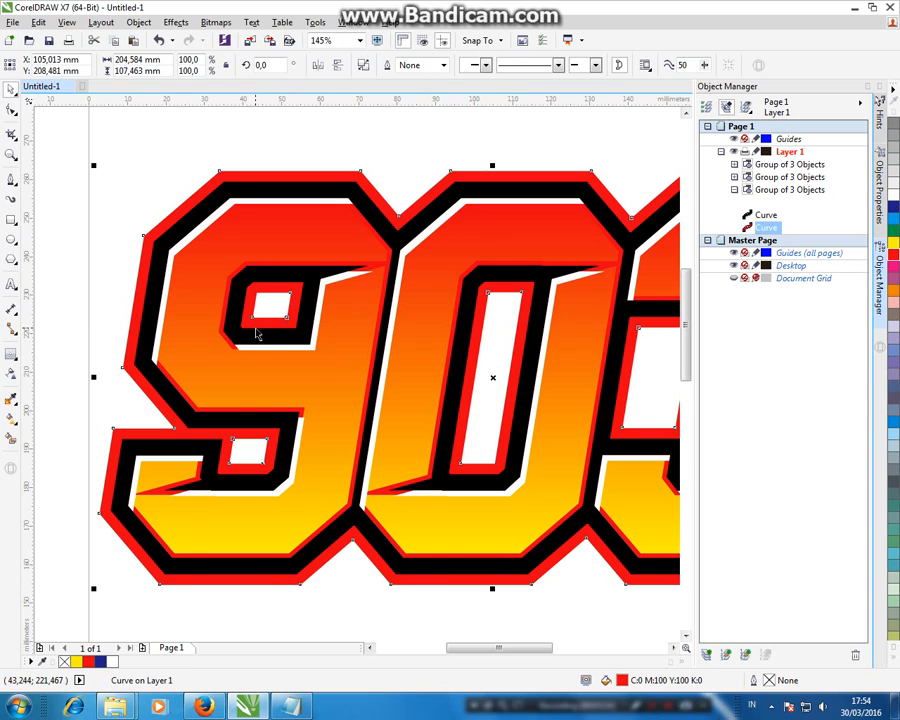
- Add a one-step outside contour of about 3.939 mm to the red outline curve
scroll(257, 335, down, 3)
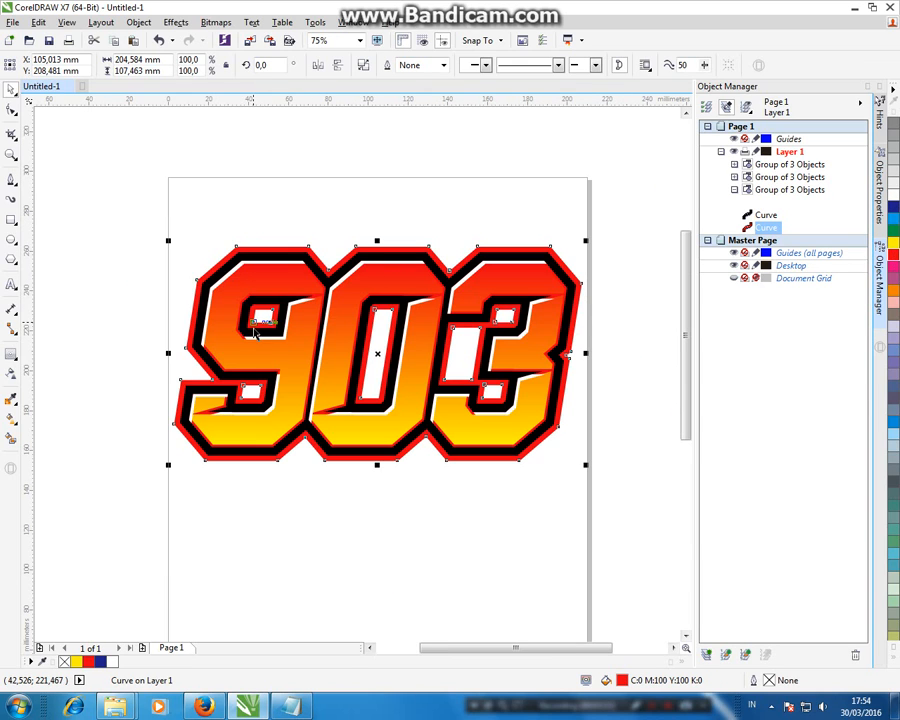
click(11, 354)
drag(190, 357, 166, 353)
click(11, 88)
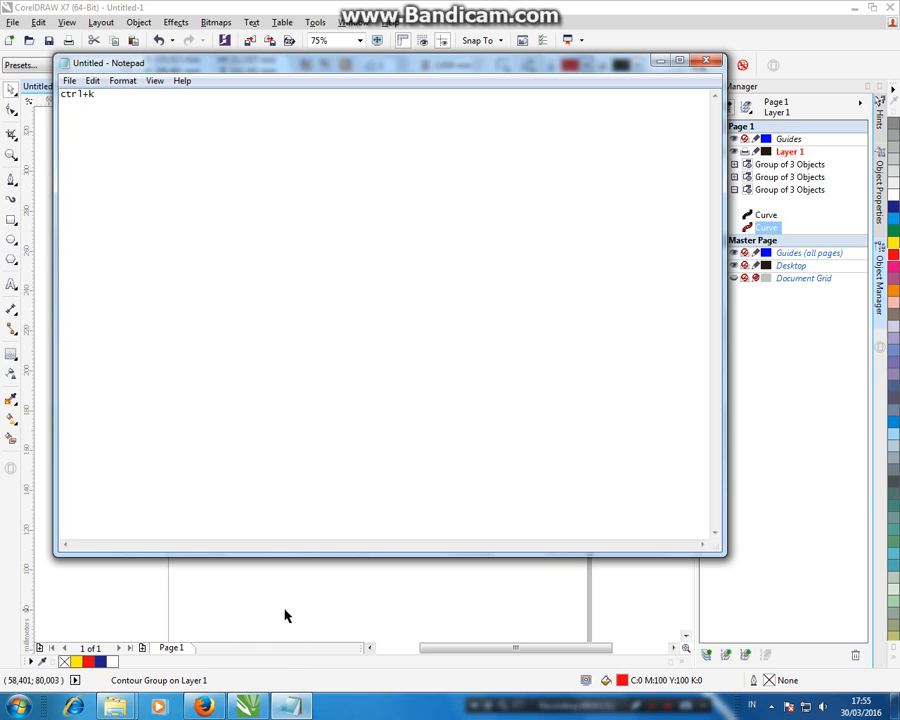
click(333, 528)
click(422, 242)
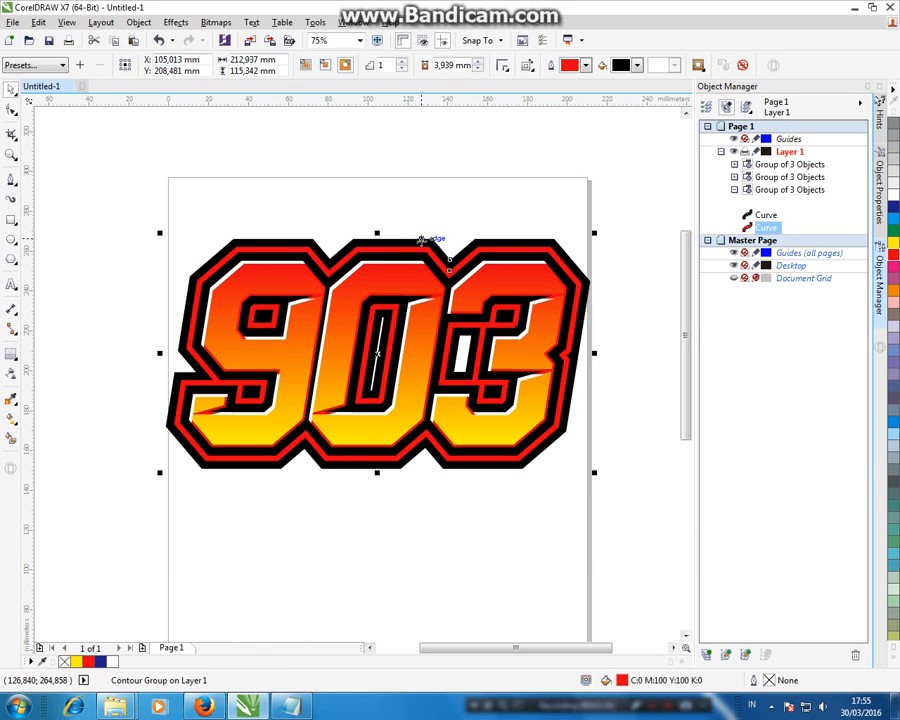
- Break the new outer contour apart from the red curve and fill it yellow
key(ctrl+k)
click(429, 197)
click(430, 243)
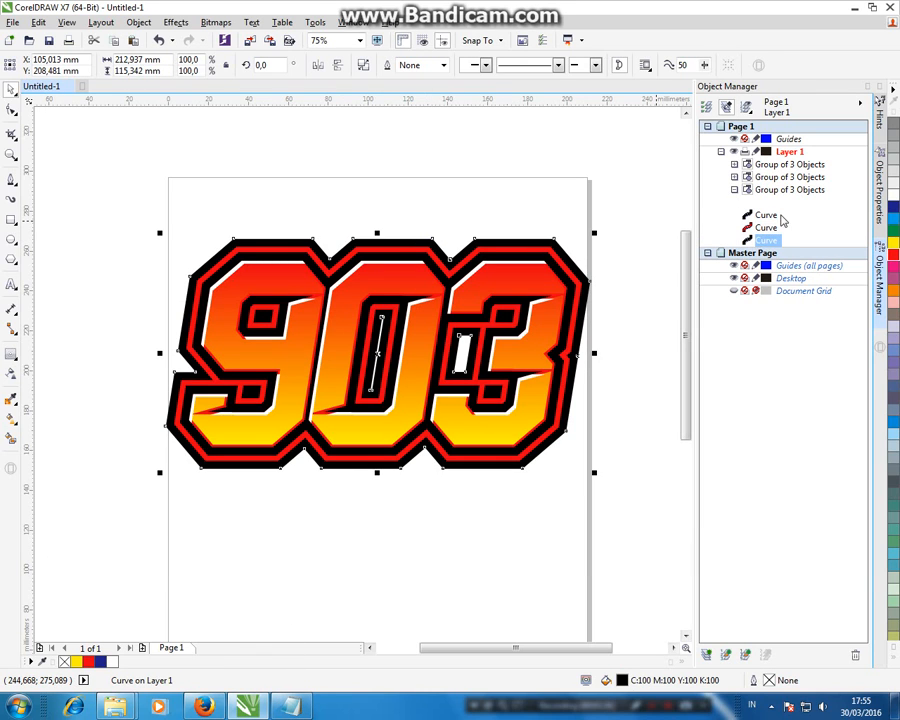
click(894, 248)
click(428, 183)
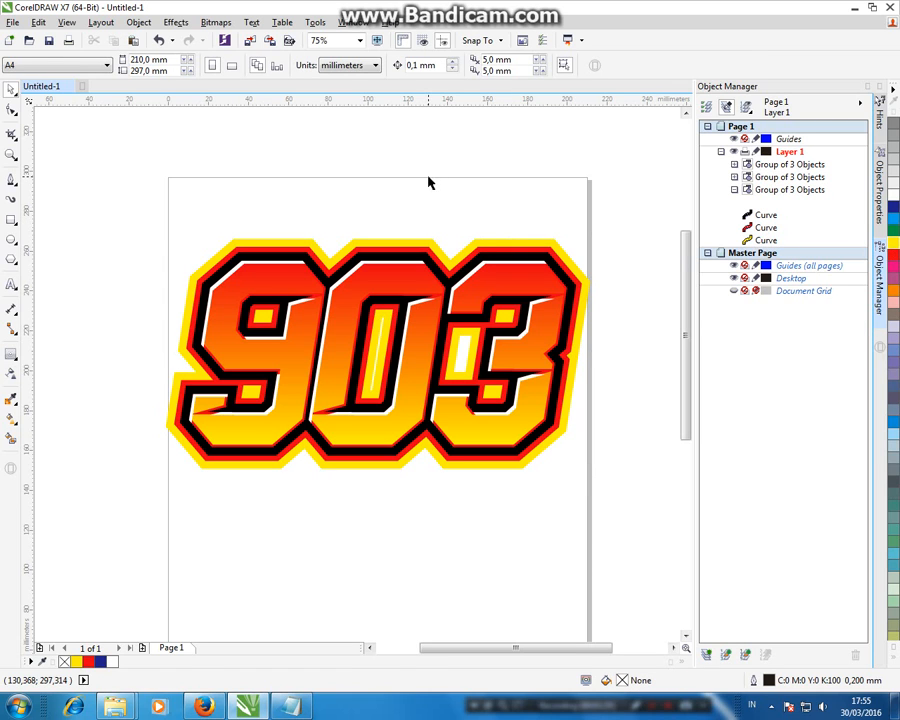
- Switch to Firefox, open penvector.com in a new tab and look over its free vector designs
click(204, 708)
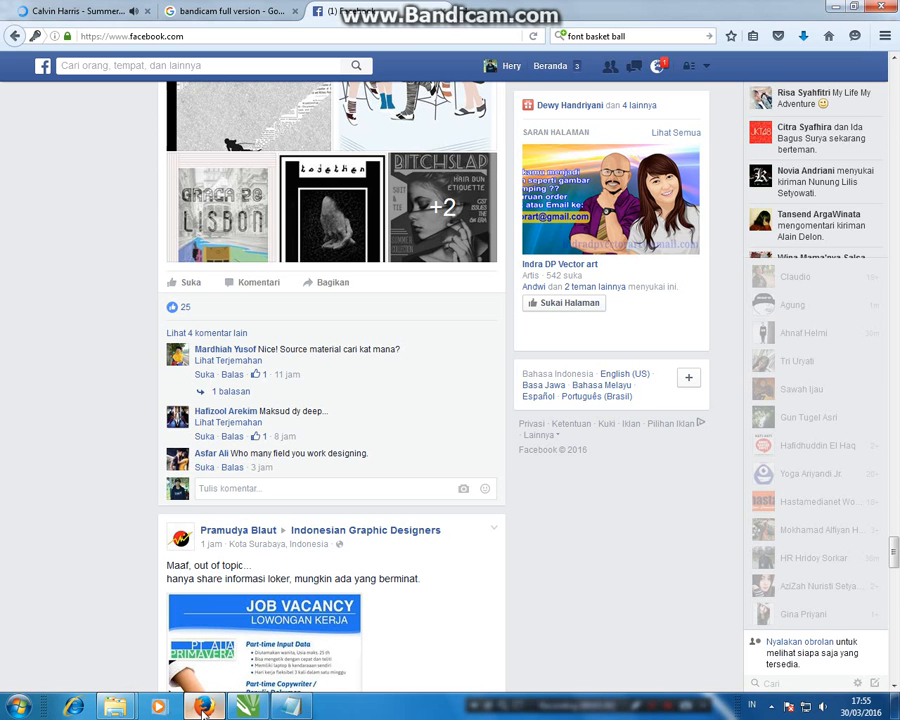
key(ctrl+t)
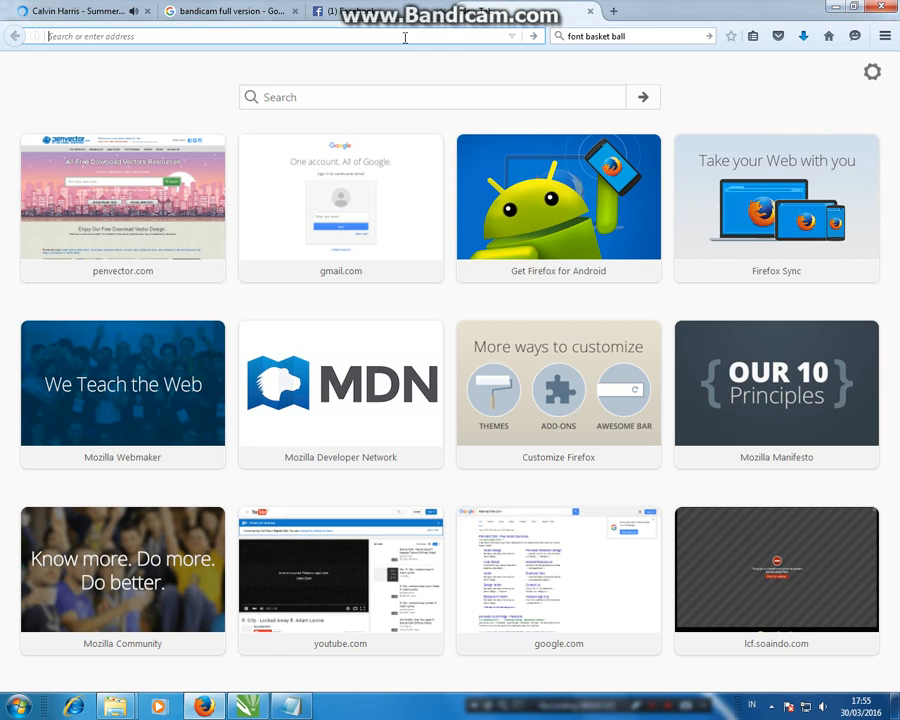
text(PENVECTOR.COM)
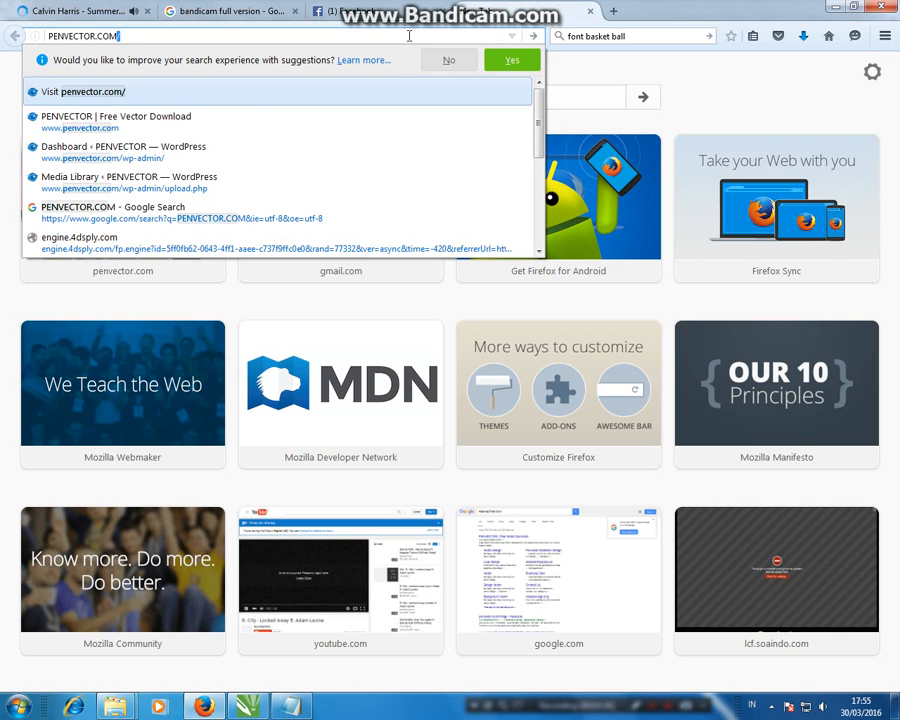
key(Return)
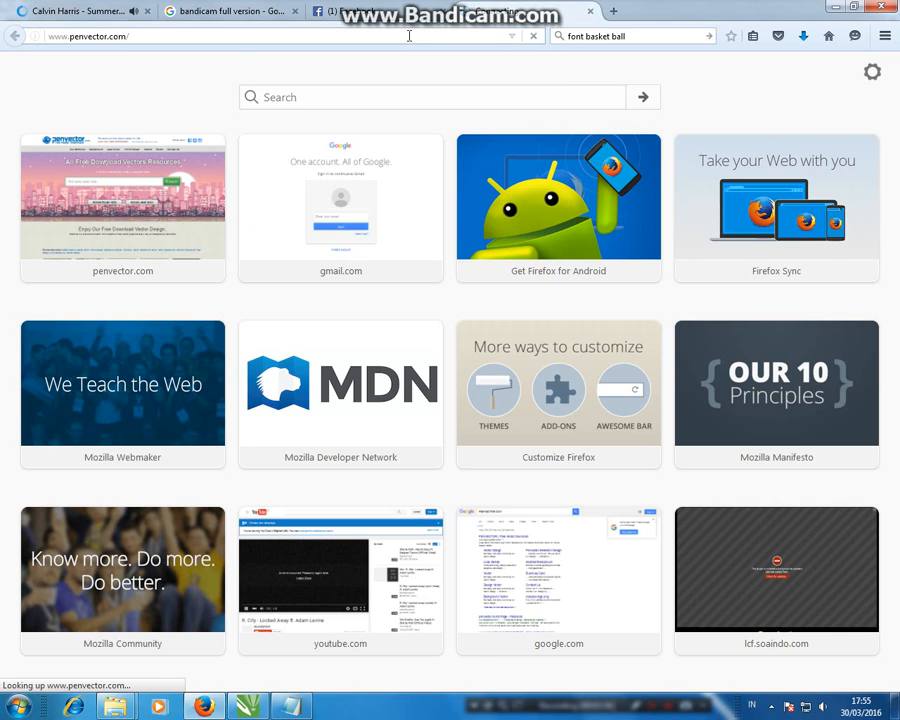
scroll(635, 430, down, 10)
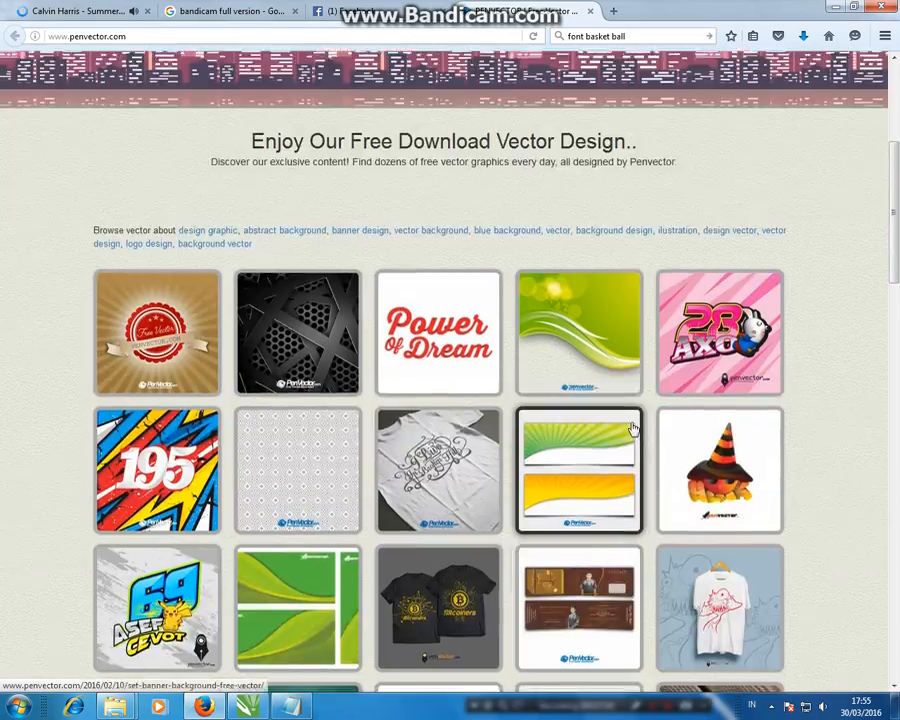
scroll(635, 400, up, 8)
scroll(635, 400, up, 3)
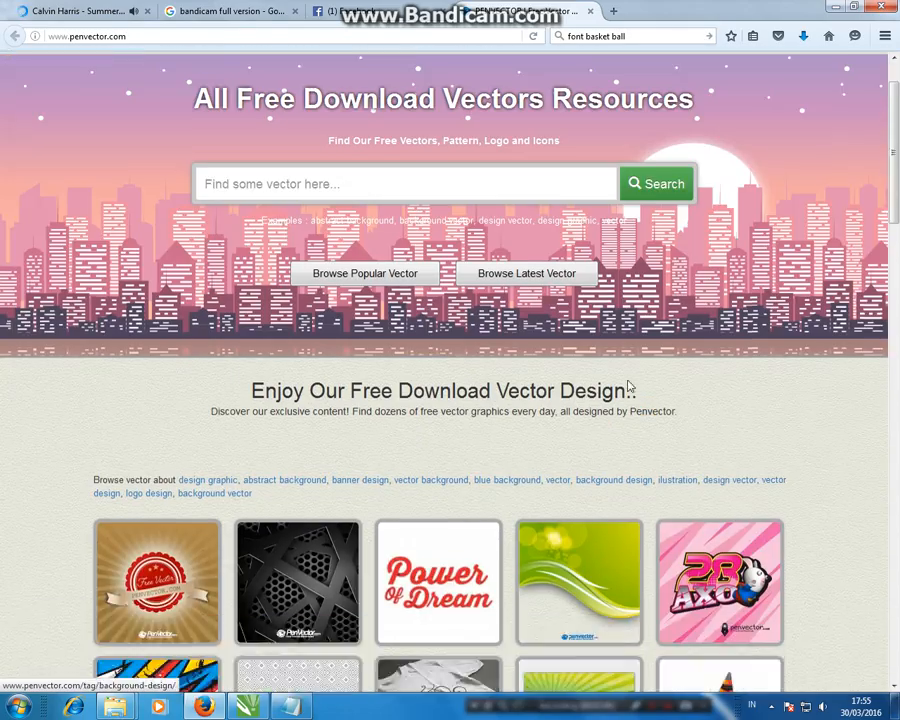
- Open the Grunge Background Free Vector page from the Background category
click(328, 115)
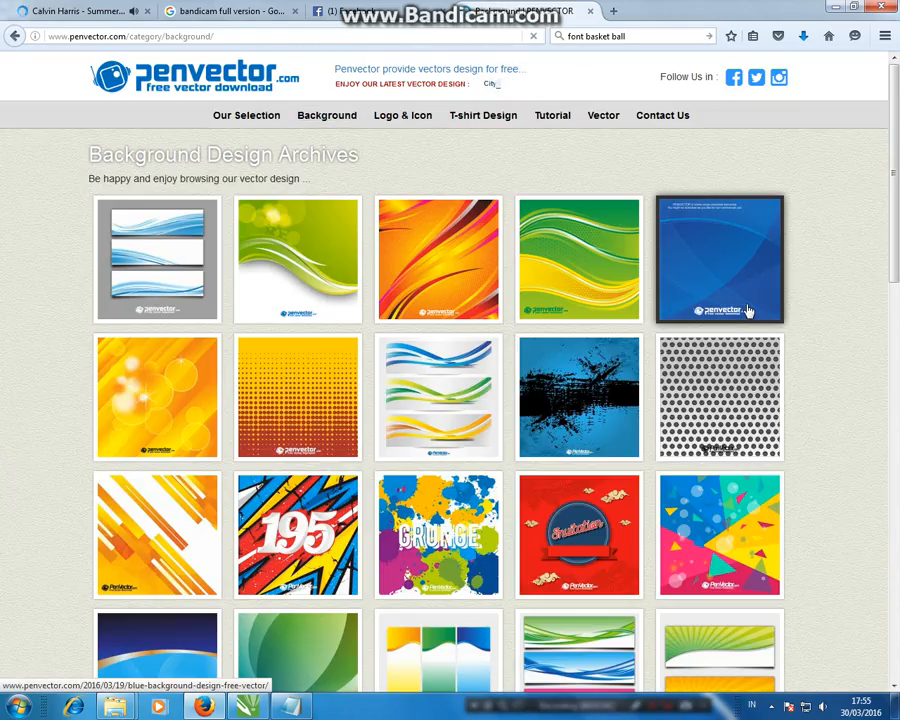
click(588, 361)
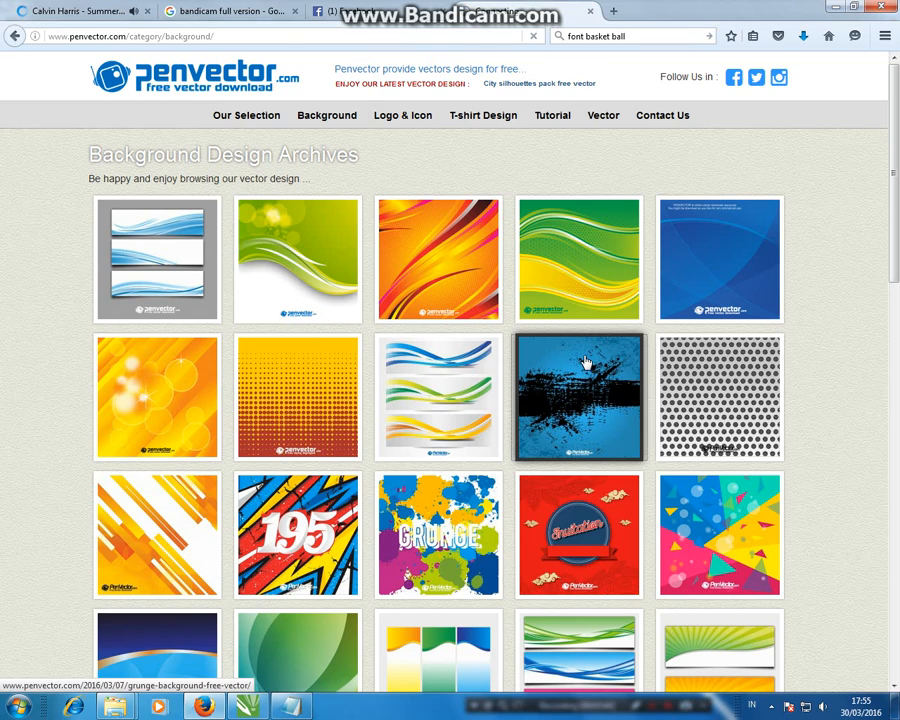
scroll(640, 405, down, 3)
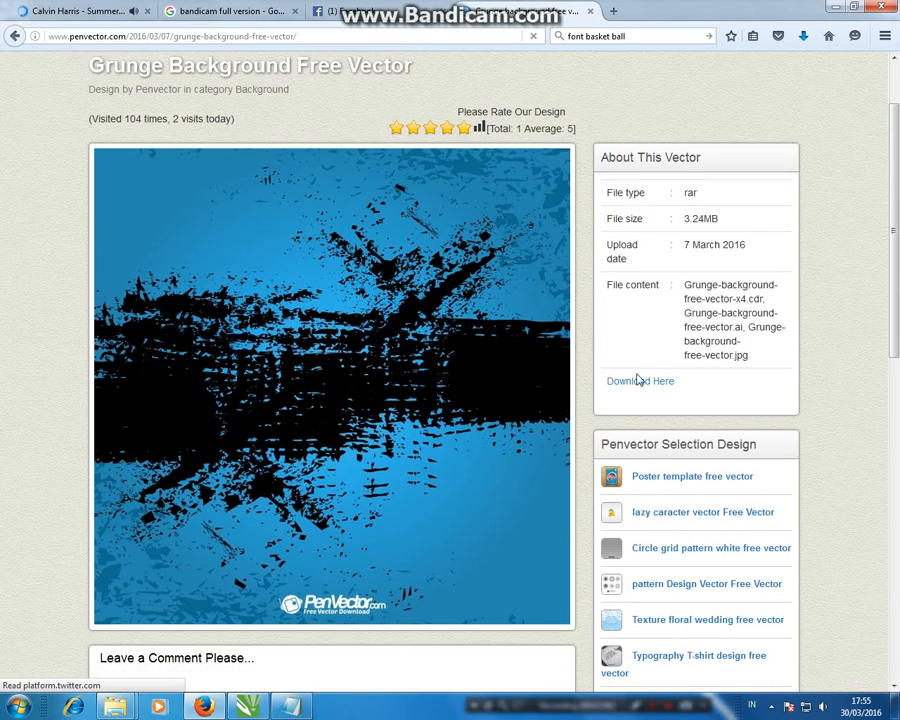
- Download Grunge-background-free-vector.rar from its MediaFire page and save the file
click(640, 314)
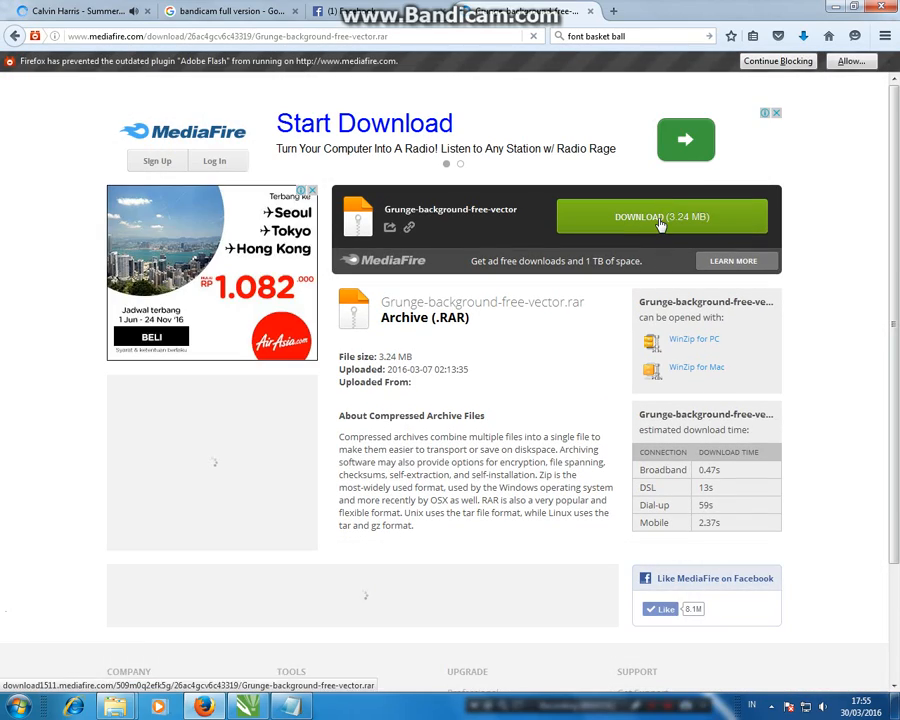
click(660, 222)
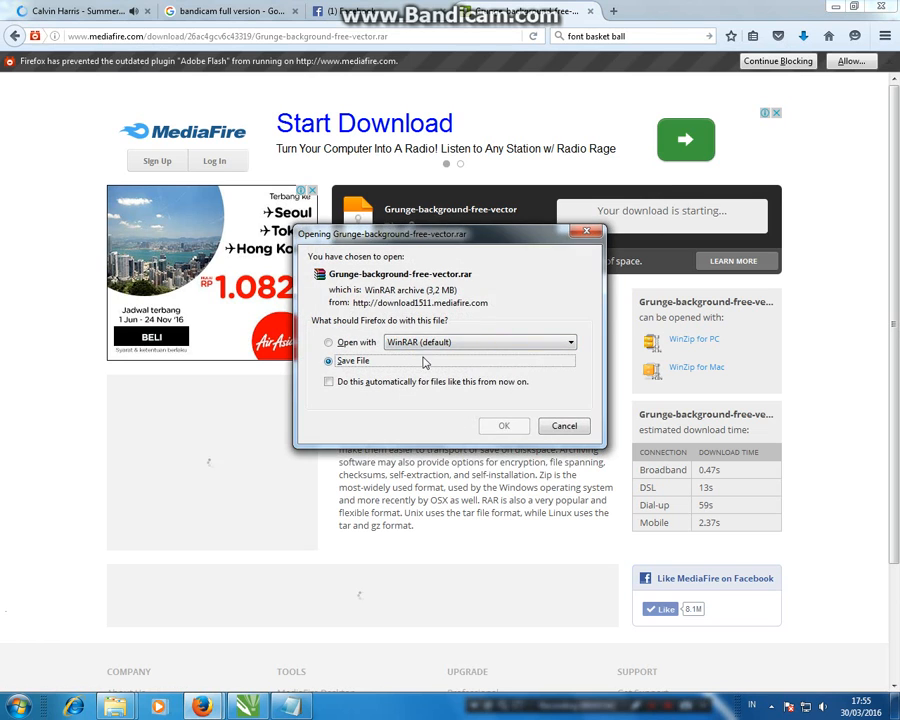
click(502, 423)
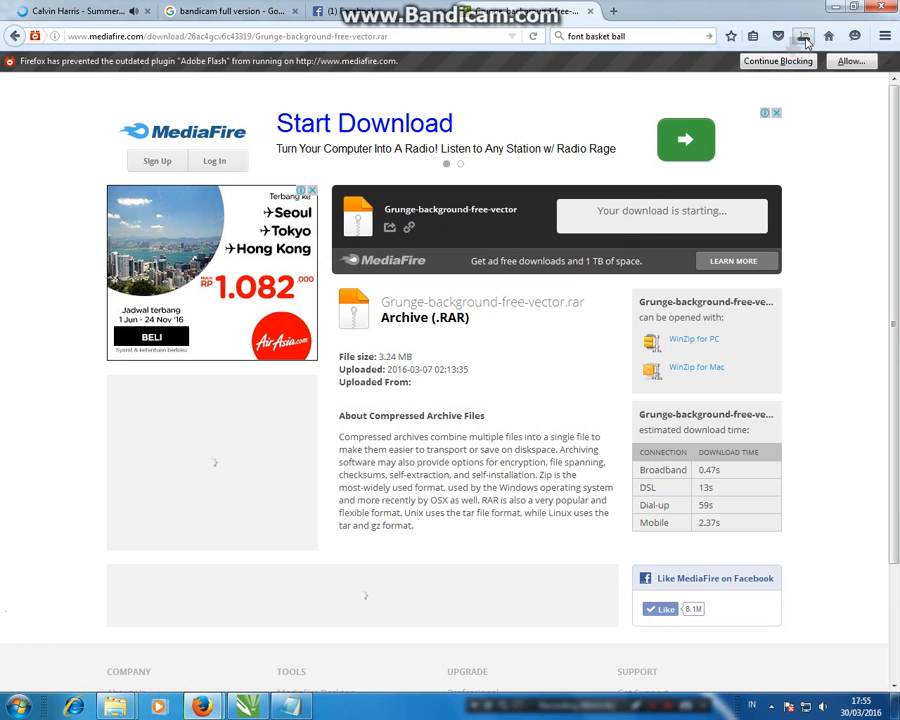
- Show the download in its folder and extract the Grunge-background-free-vector archive to its own folder
click(801, 36)
click(796, 144)
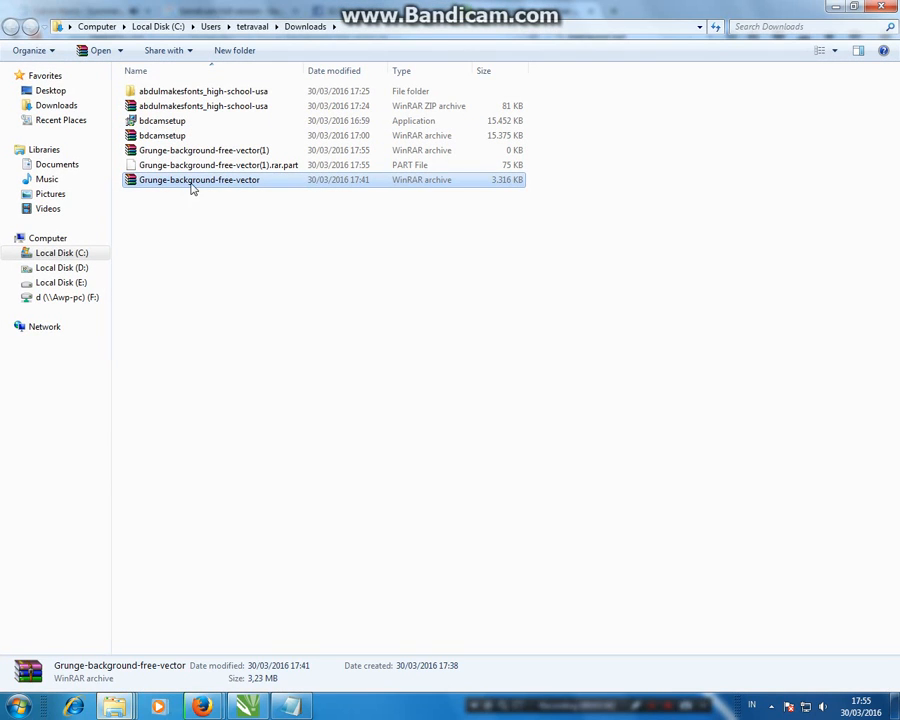
right_click(193, 182)
click(261, 237)
- Import Grunge-background-free-vector.cdr from the extracted folder into the CorelDRAW document, ignoring the invalid fill error
double_click(212, 108)
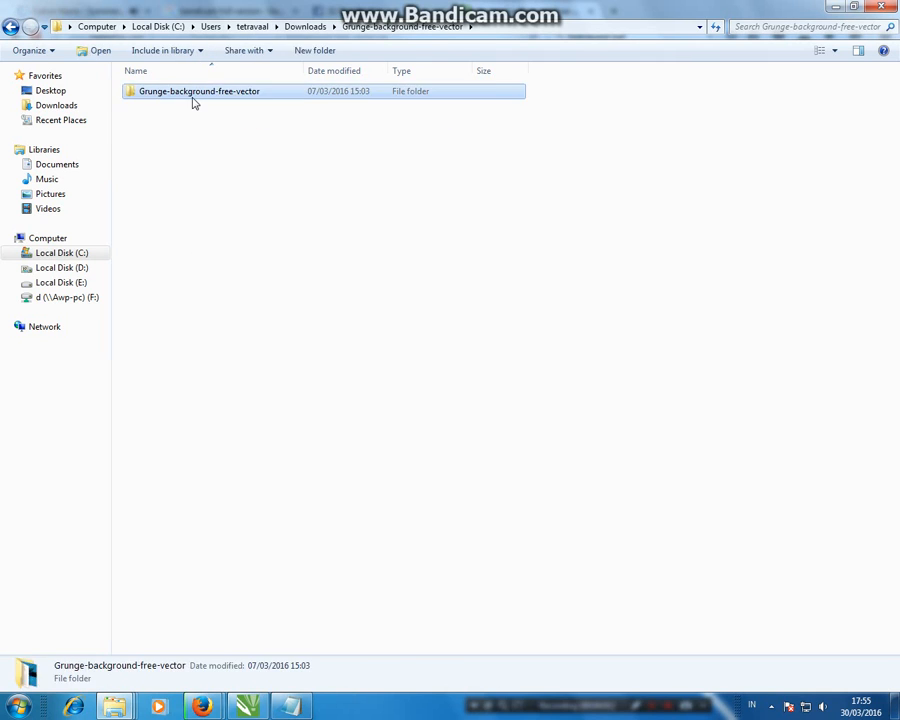
double_click(194, 92)
click(172, 110)
drag(172, 112, 316, 144)
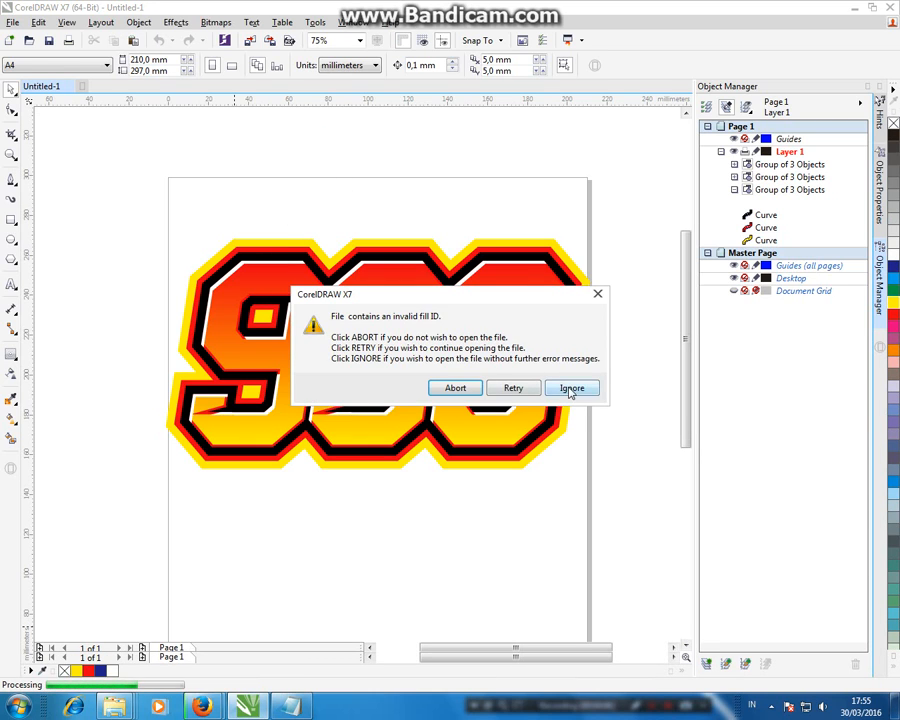
click(571, 389)
- Move the imported grunge artwork off the page to the left of the number and ungroup it
scroll(340, 305, down, 1)
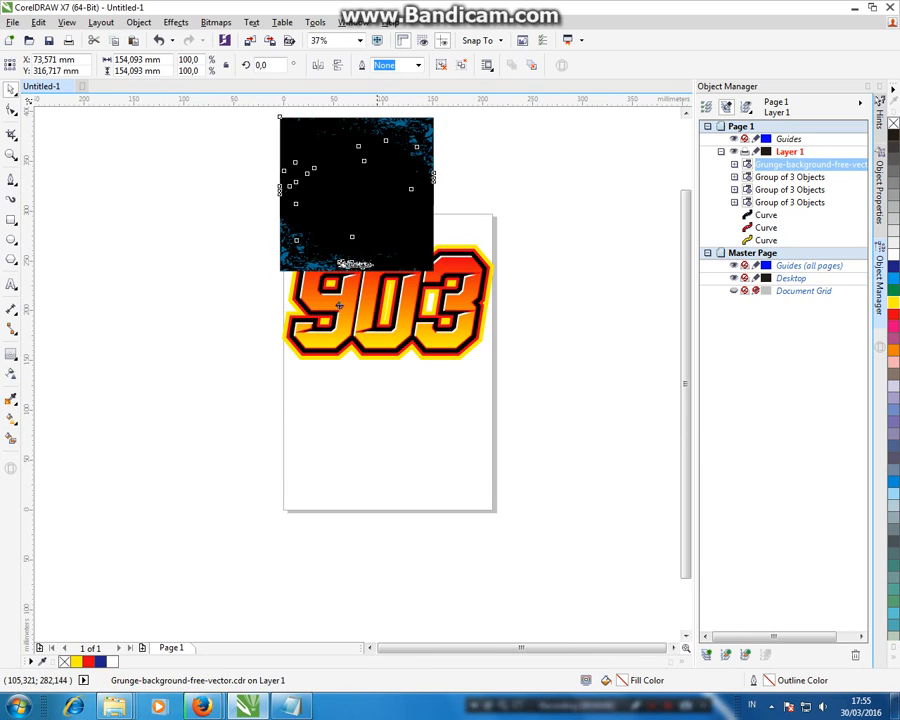
drag(339, 305, 222, 428)
click(441, 65)
click(383, 156)
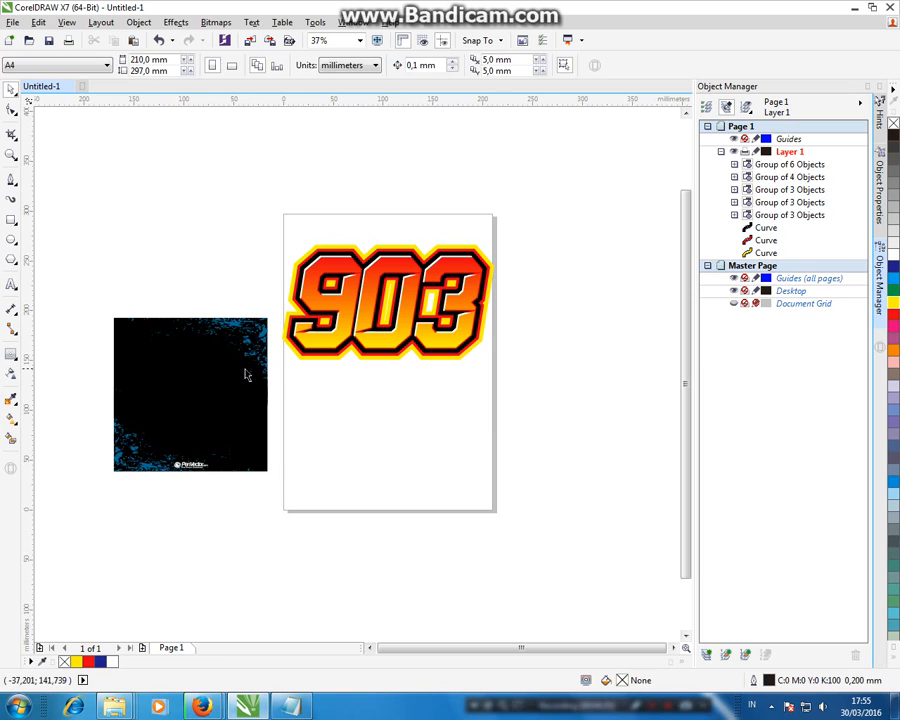
- Pull the black grunge group away from its background and ungroup it into separate splatter pieces
drag(246, 375, 568, 282)
click(442, 70)
click(342, 207)
click(440, 70)
click(572, 272)
- Enlarge the black splatter group to about 207 × 193 mm and position it over the lower part of the 903 digits
drag(564, 350, 442, 347)
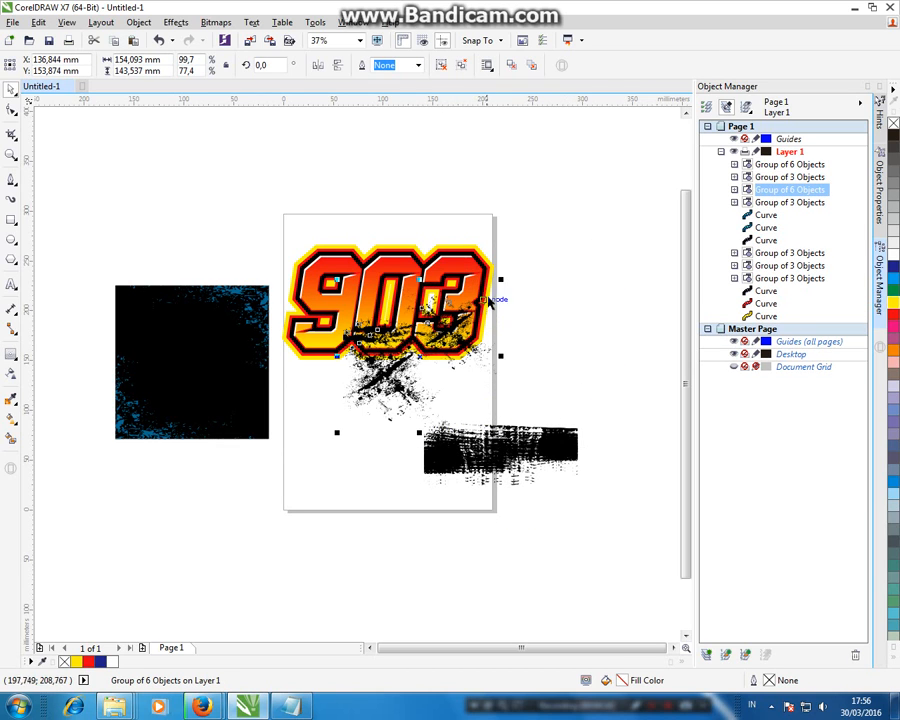
drag(503, 279, 539, 253)
drag(468, 318, 467, 356)
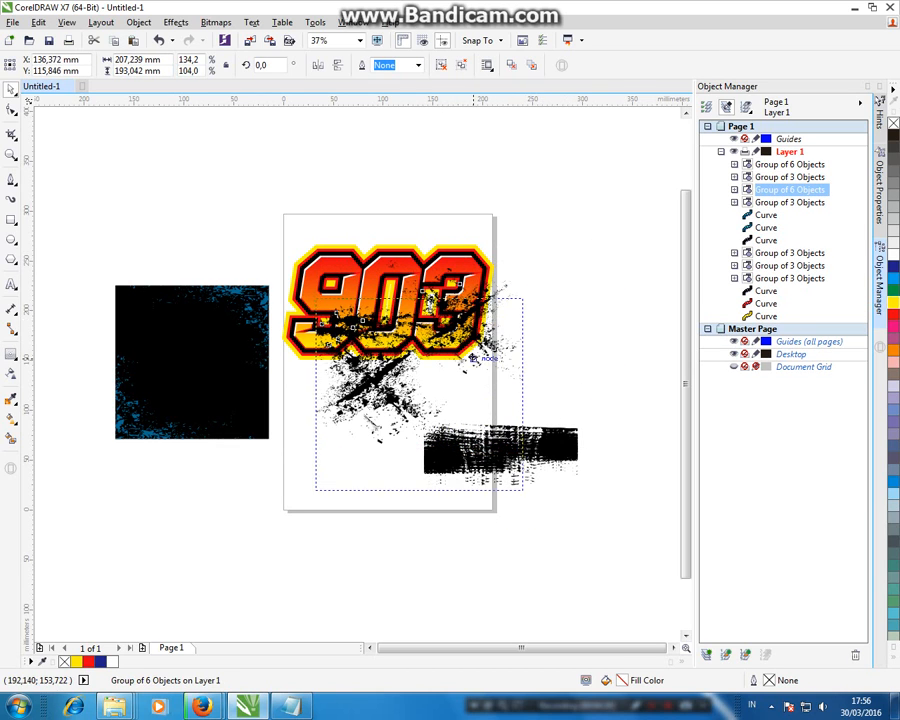
drag(404, 263, 387, 221)
key(ctrl+z)
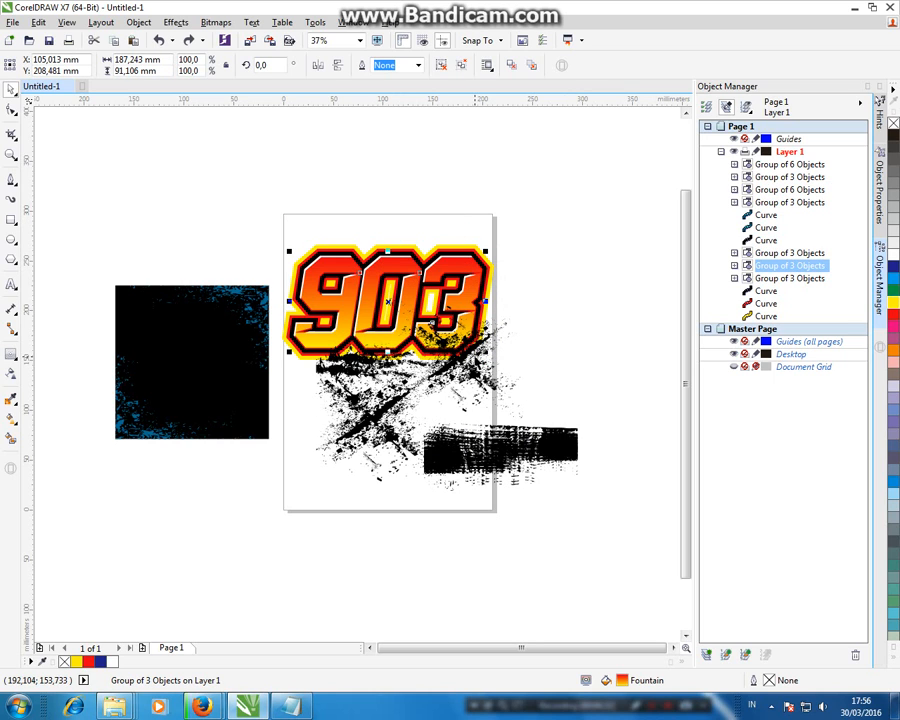
- PowerClip the black splatter group inside the red-to-yellow gradient digit group
click(448, 371)
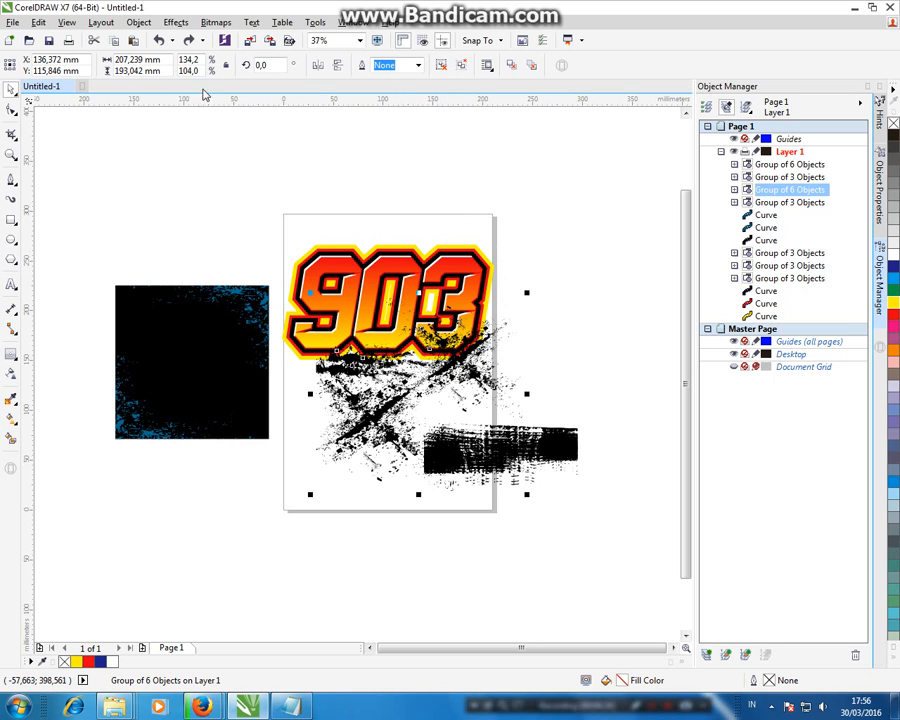
click(139, 22)
mouse_move(165, 145)
click(368, 145)
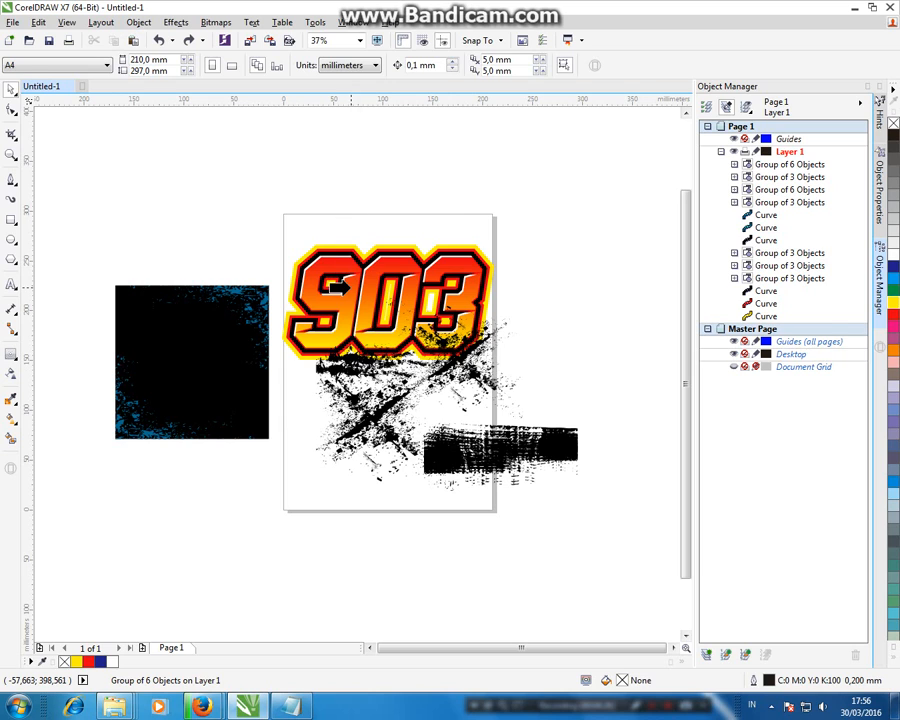
click(340, 287)
- Edit the PowerClip contents, rotating the splatter group to about 344.3° and moving it up over the lower digits
click(354, 366)
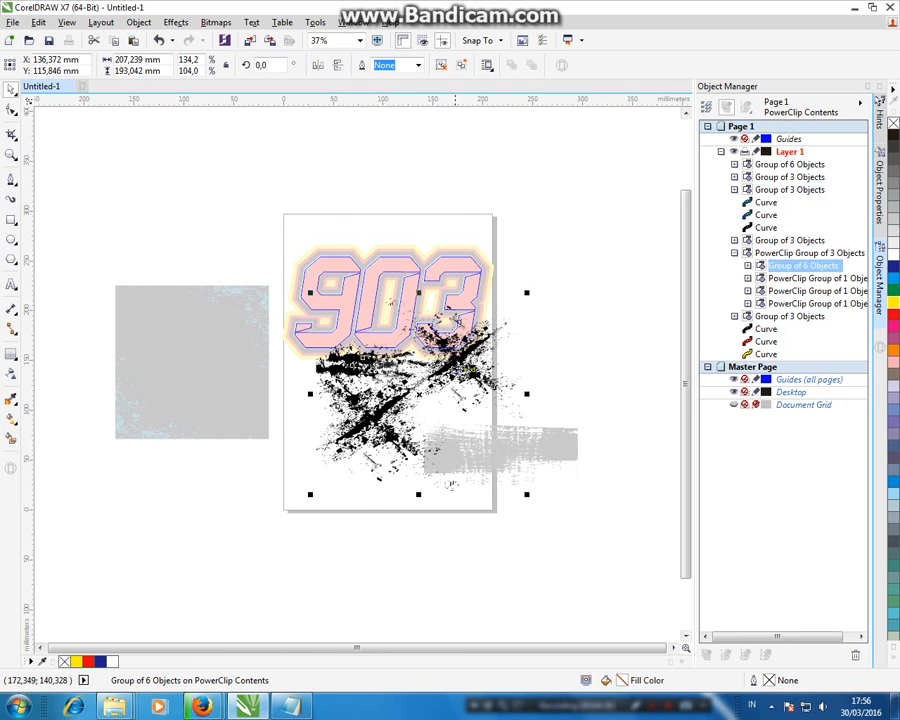
click(485, 331)
drag(527, 293, 555, 323)
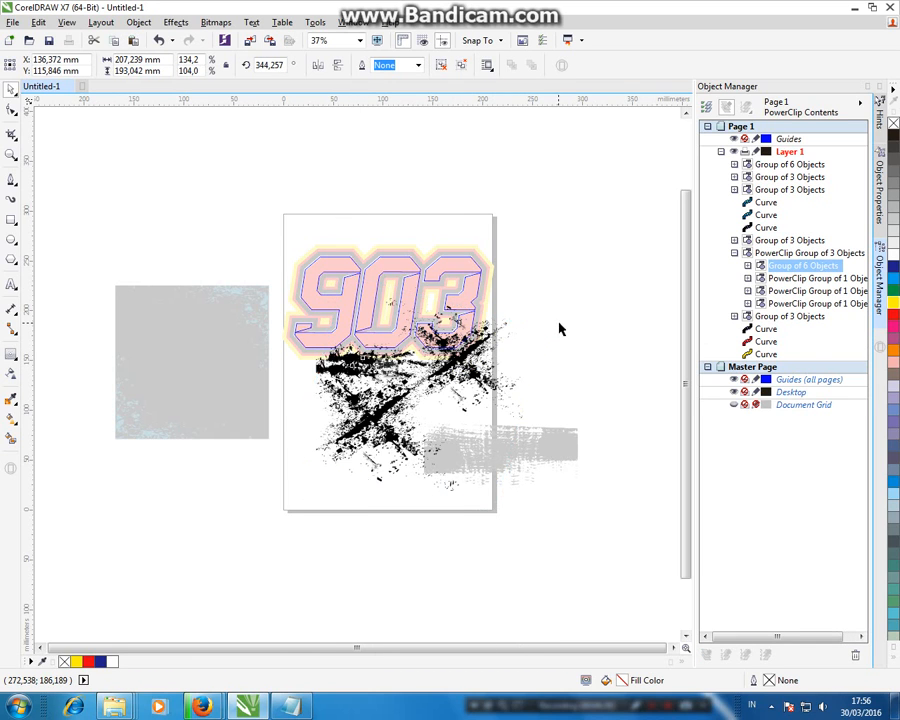
click(489, 353)
drag(468, 380, 465, 347)
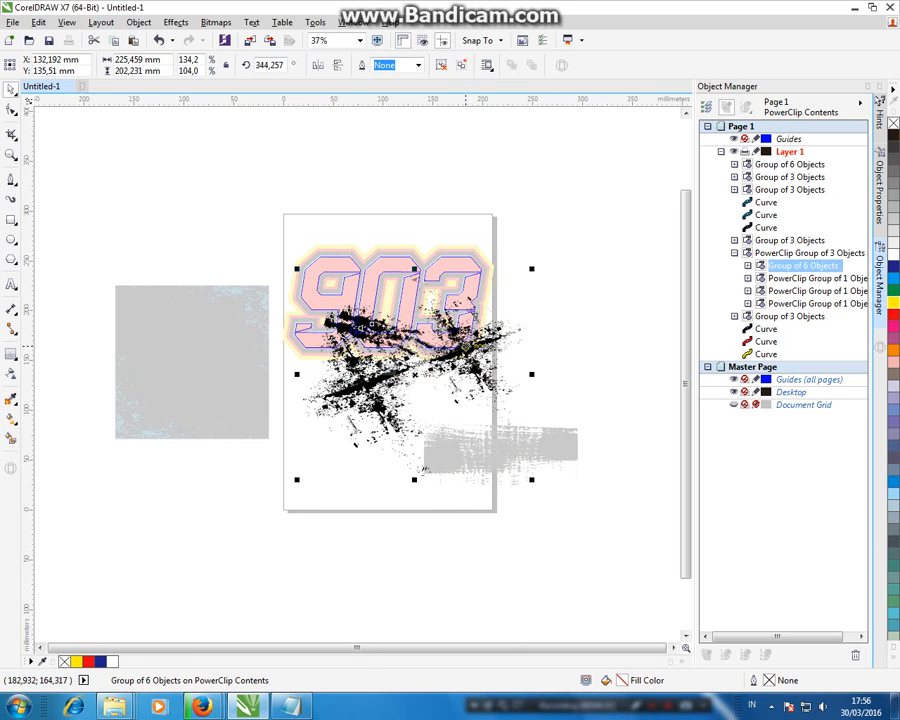
- Fill the clipped splatter group white and finish editing the PowerClip
click(893, 255)
click(387, 369)
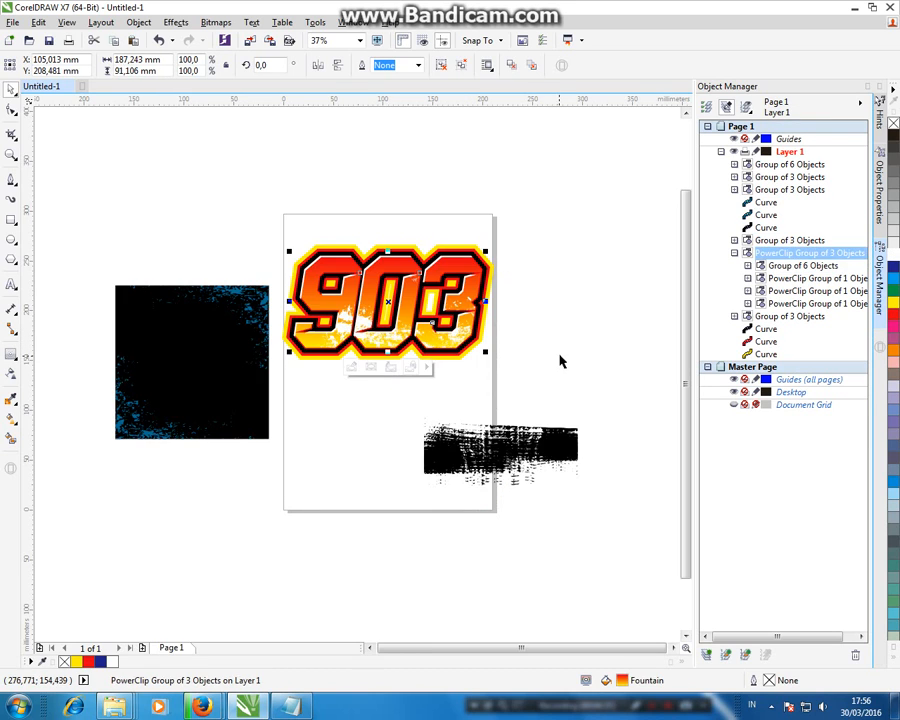
- Edit the digits' PowerClip contents, rotating the white splatter group to about 359.2° and moving it slightly up, and finish editing
click(352, 367)
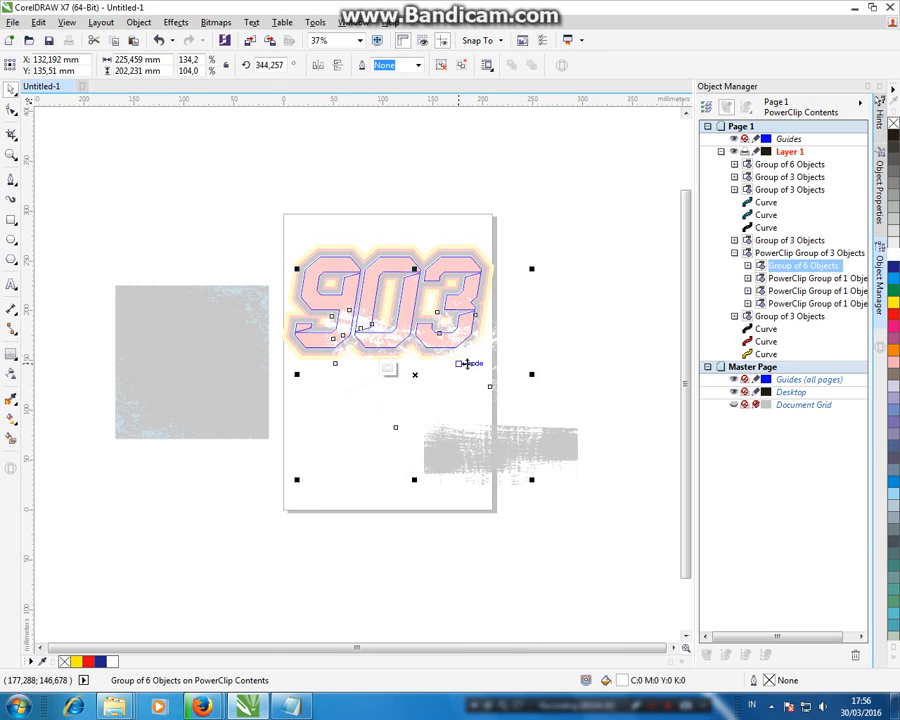
drag(535, 274, 474, 212)
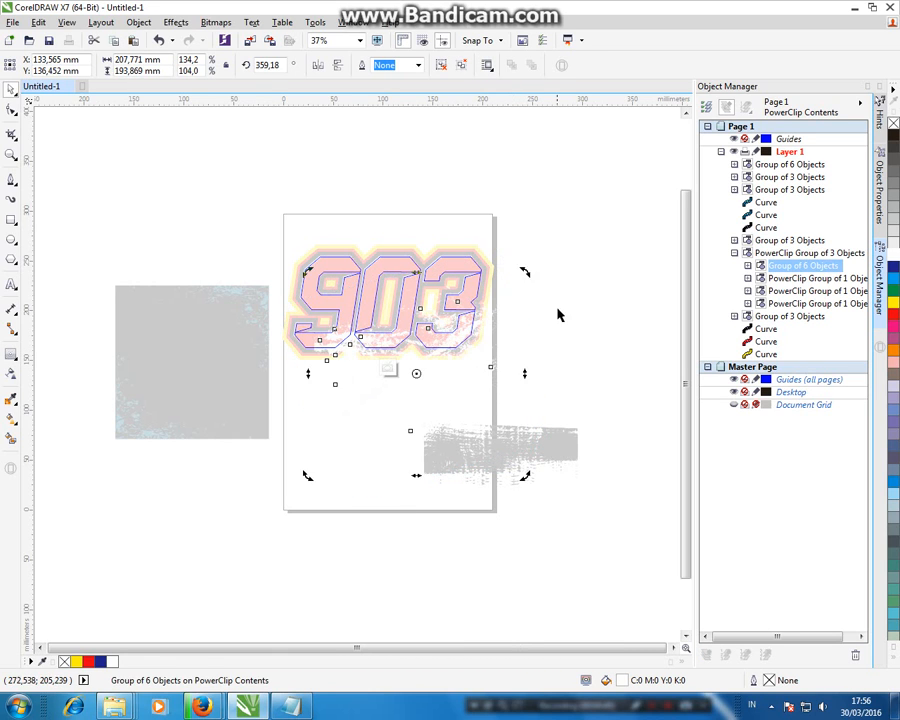
click(468, 350)
drag(457, 357, 435, 366)
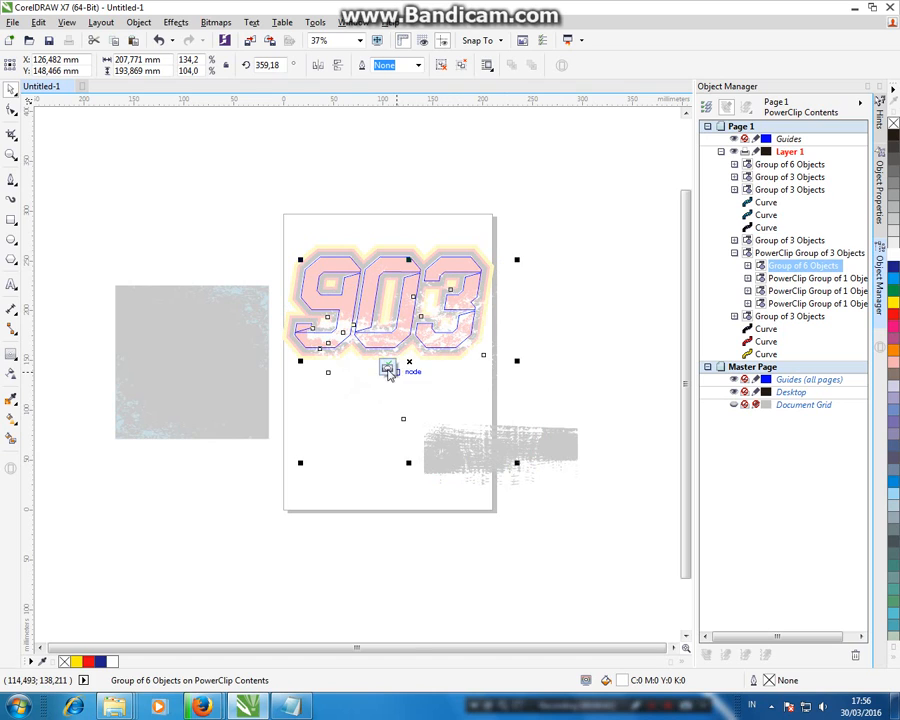
click(388, 370)
click(606, 387)
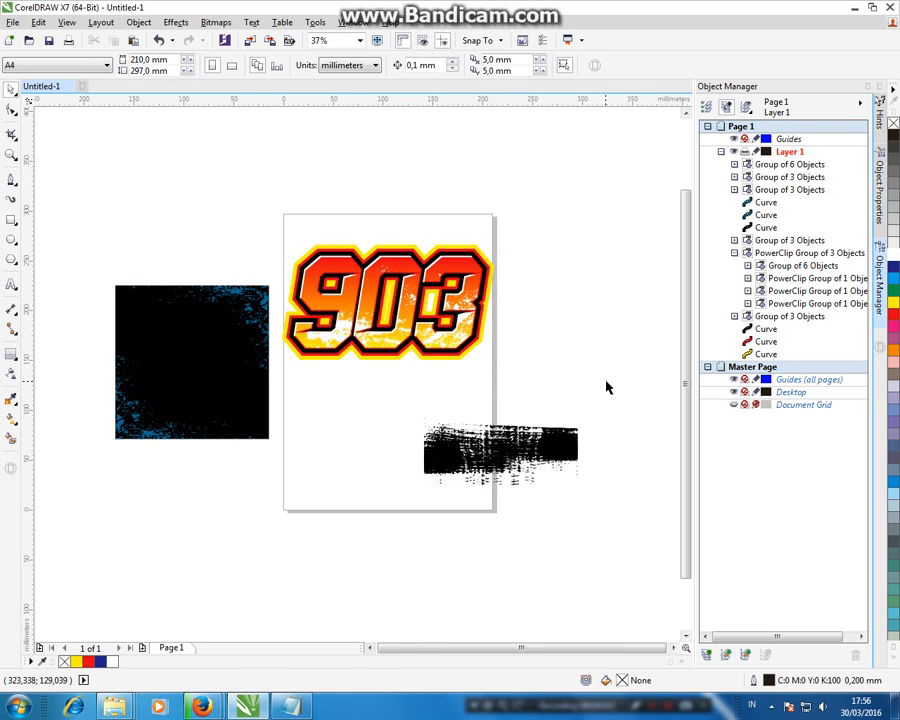
- Copy the white splatter group from the digits' PowerClip contents and paste it outside the clip, placing the copy below the 903
click(449, 360)
click(352, 368)
click(404, 352)
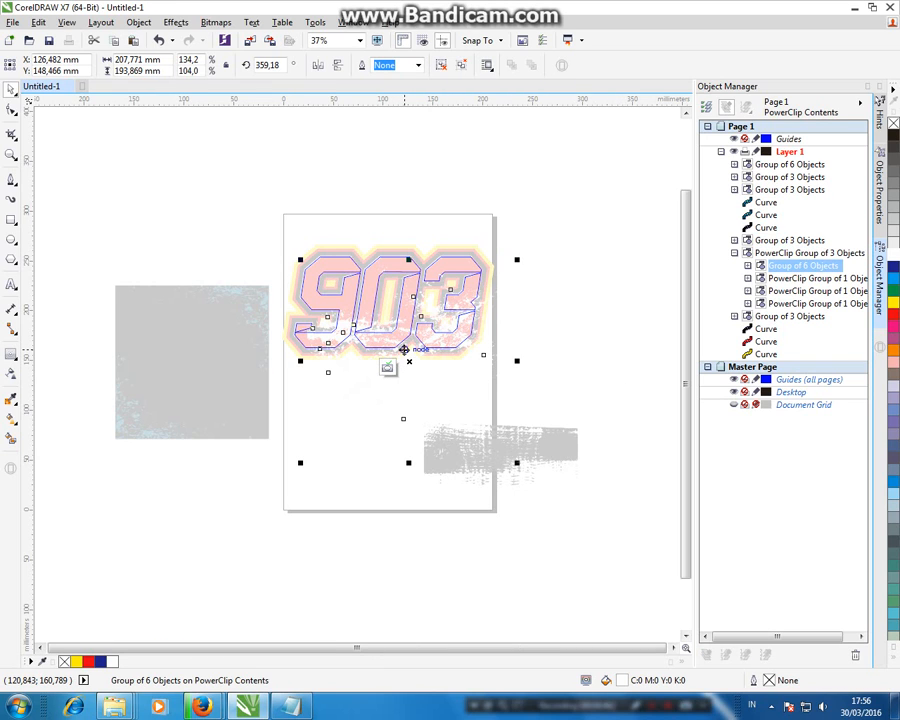
click(390, 373)
key(ctrl+v)
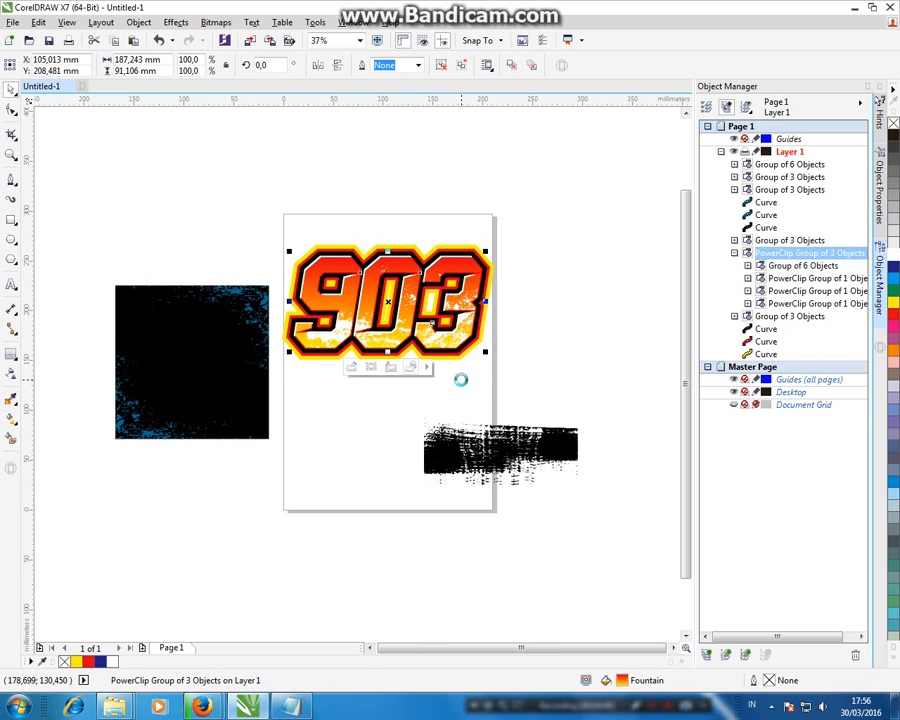
drag(419, 346, 393, 443)
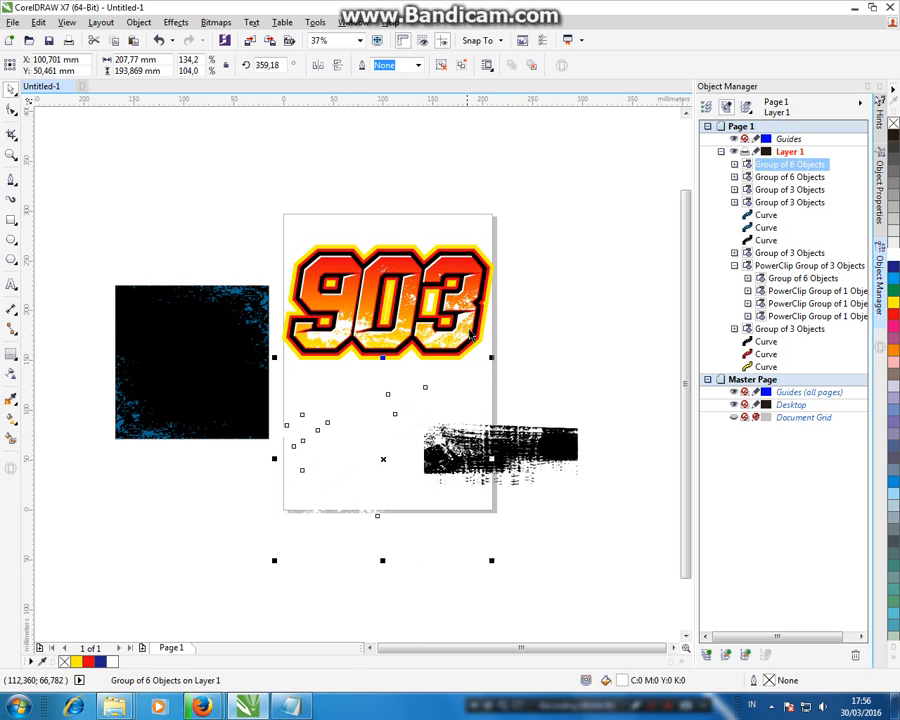
click(480, 253)
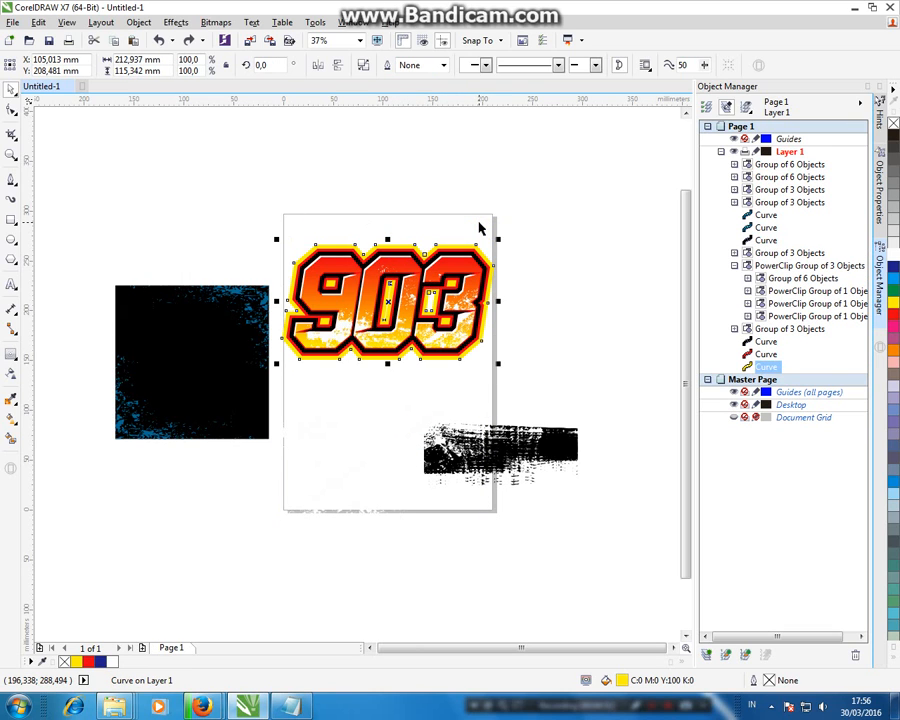
click(291, 707)
click(291, 707)
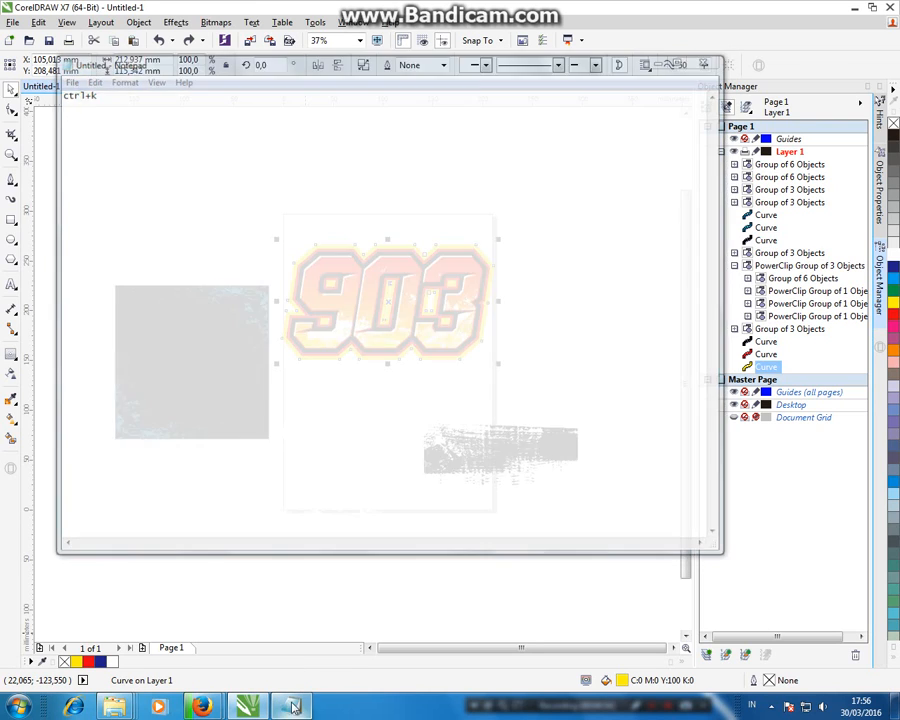
key(ctrl+k)
drag(542, 267, 371, 339)
key(Delete)
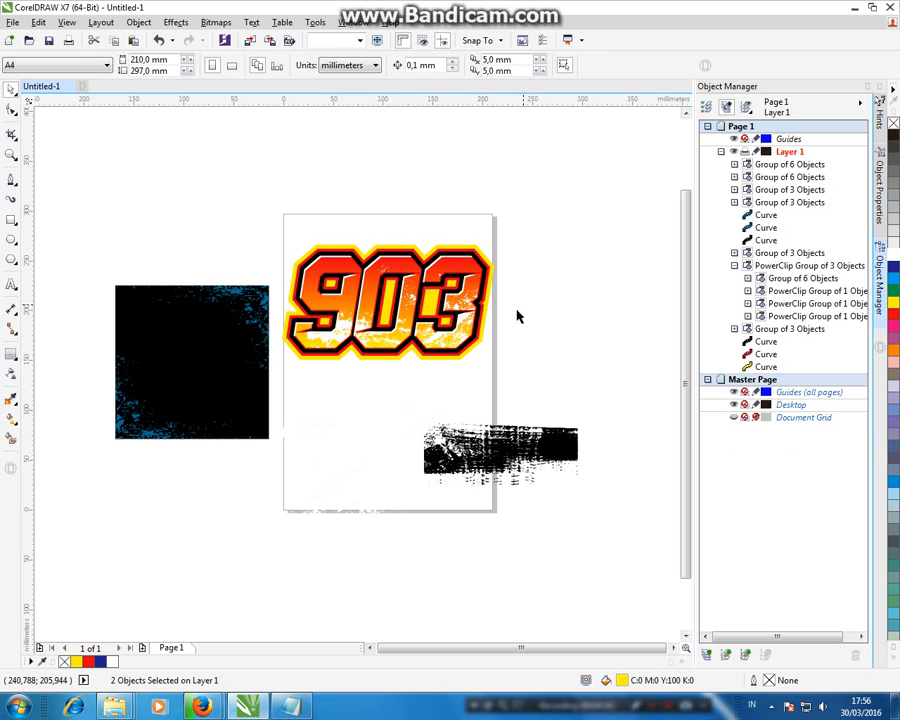
- Fill the pasted splatter group yellow, place it over the 903 and order it behind the yellow contour curve
click(386, 419)
click(78, 663)
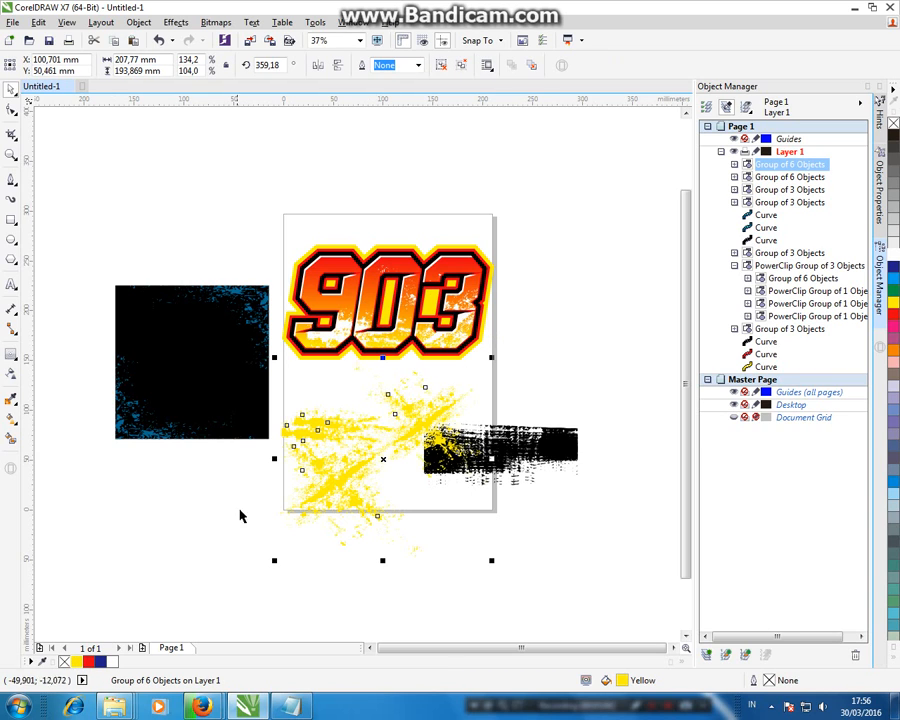
drag(334, 444, 351, 299)
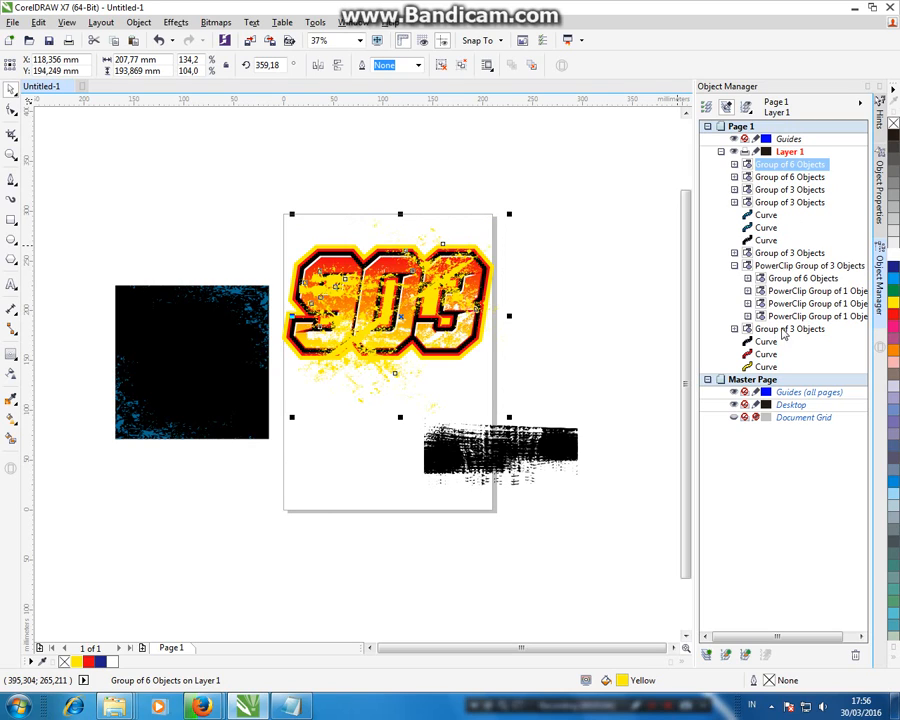
drag(776, 366, 777, 365)
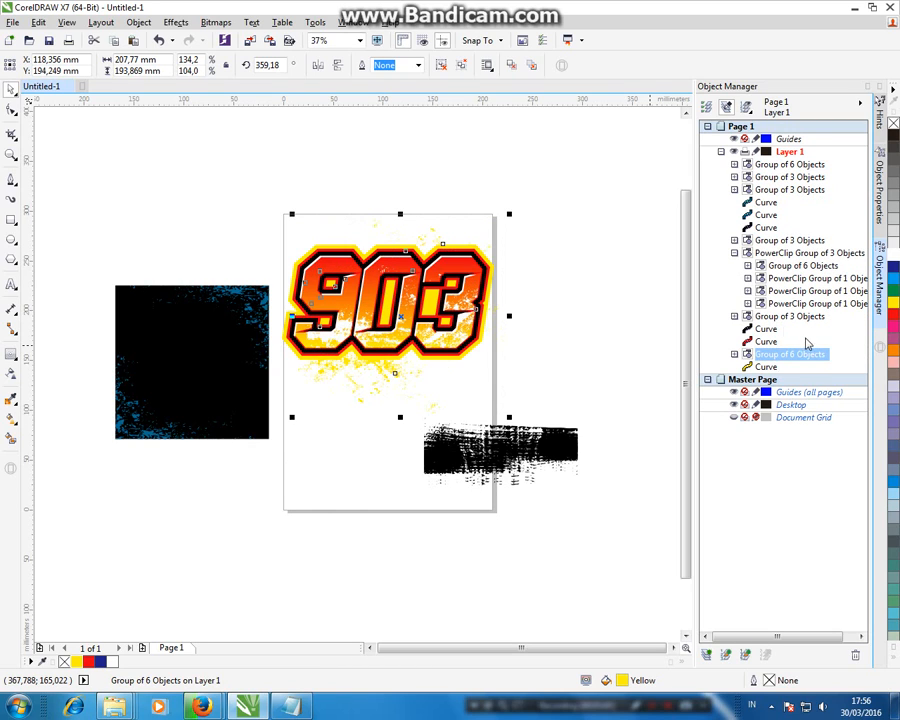
drag(779, 377, 779, 376)
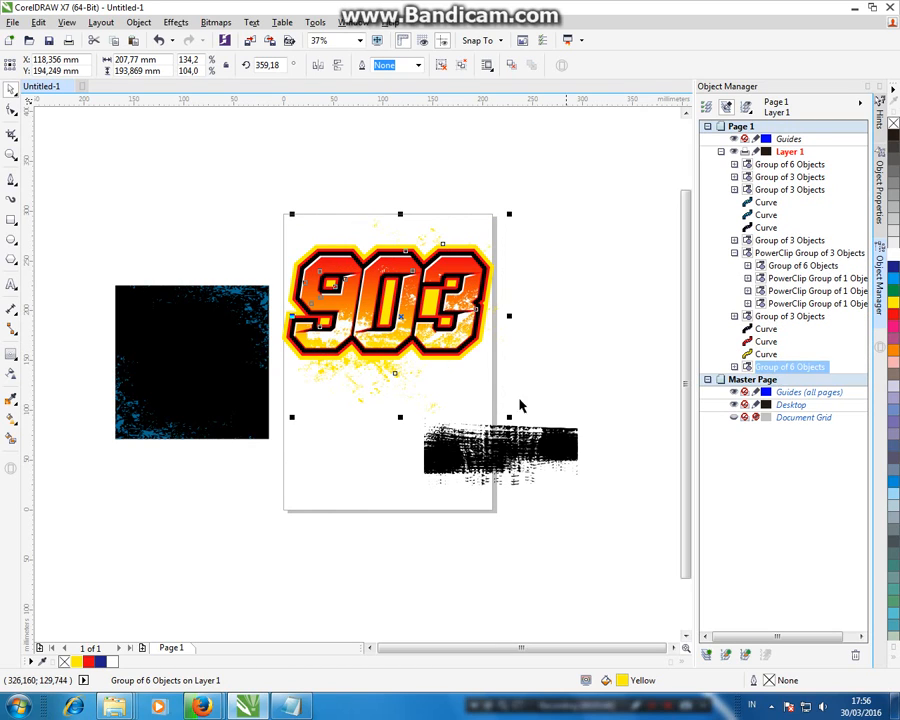
- Delete the black texture square and enlarge the yellow splatter group to about 258 × 240 mm, spread around the 903
click(224, 365)
key(Delete)
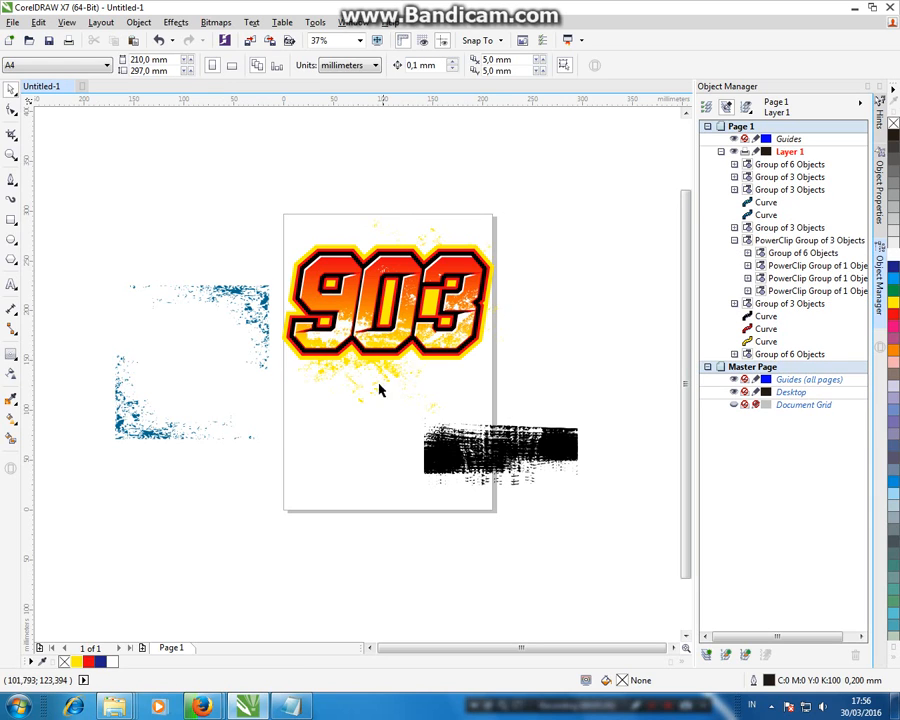
click(338, 393)
drag(338, 393, 340, 383)
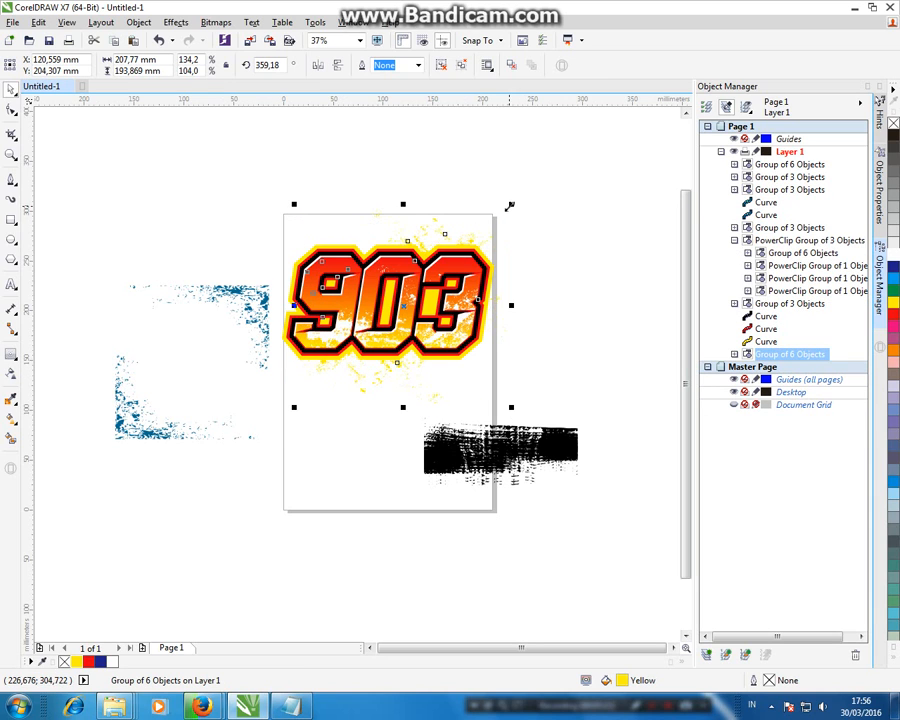
drag(510, 206, 542, 183)
drag(469, 225, 461, 222)
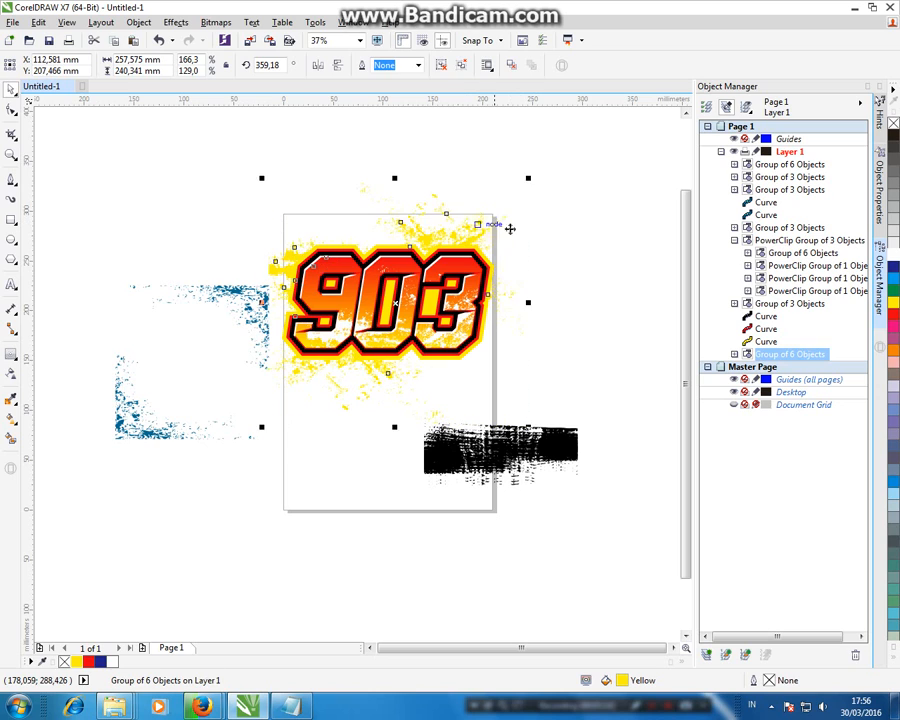
click(565, 212)
- Move the two blue grunge pieces and the two black brush-stroke groups away from the artwork
click(253, 288)
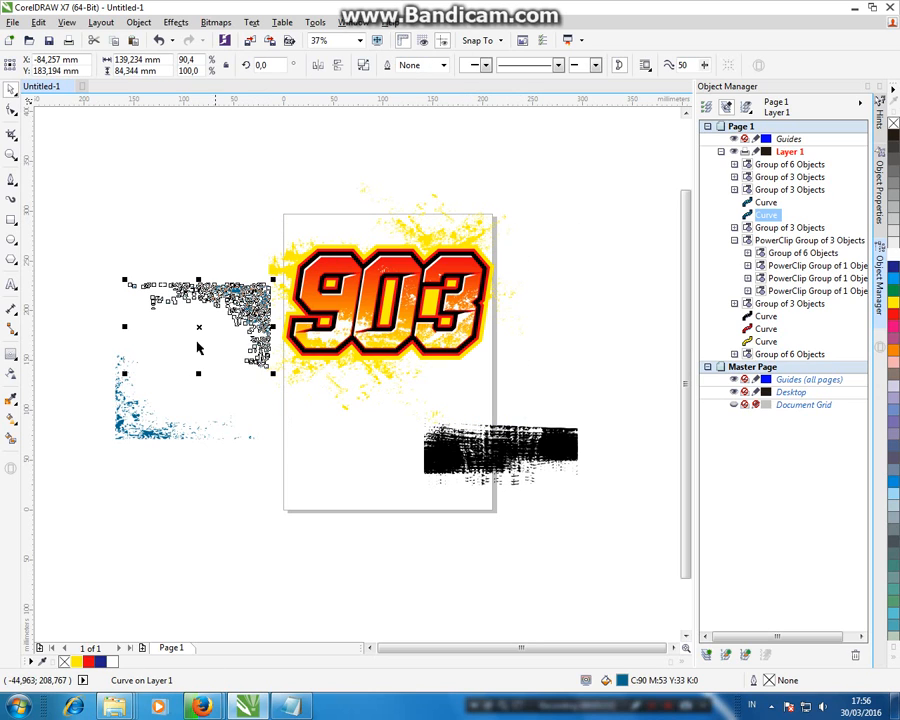
shift+click(120, 400)
mouse_move(120, 400)
mouse_down()
mouse_move(56, 492)
mouse_move(50, 530)
mouse_up()
click(525, 458)
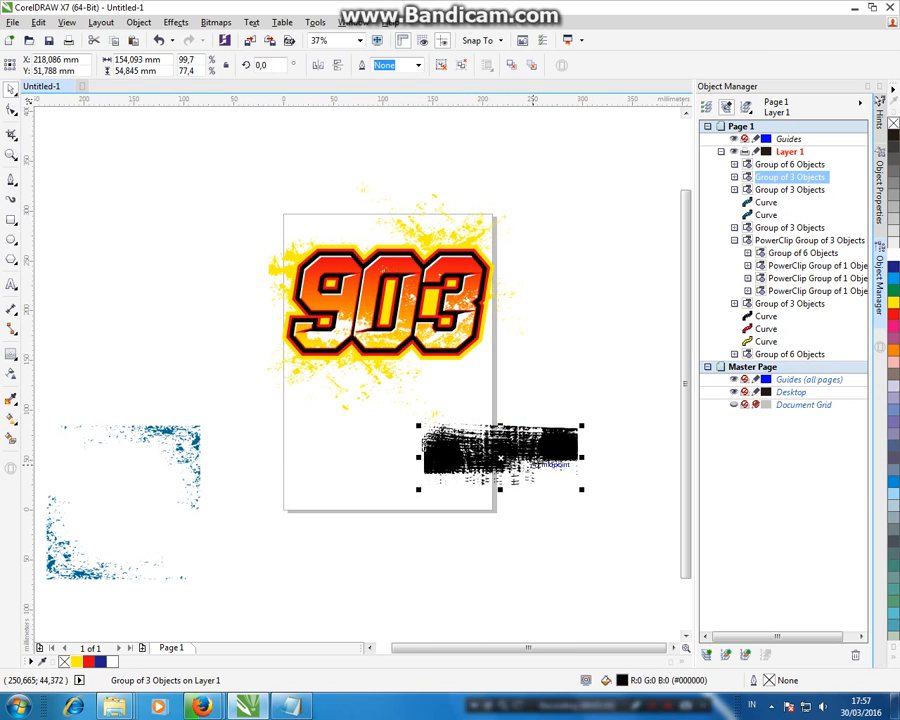
drag(625, 388, 412, 502)
drag(498, 442, 508, 566)
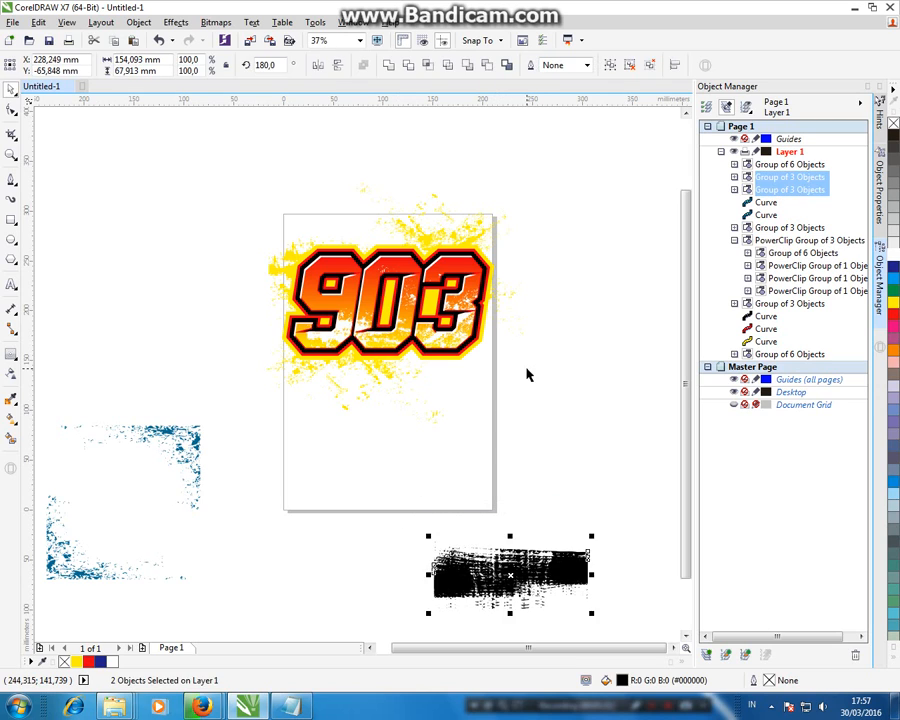
click(527, 375)
- Add the artistic text PENVECTOR.COM above the page and set its font to Impact
click(11, 284)
click(221, 185)
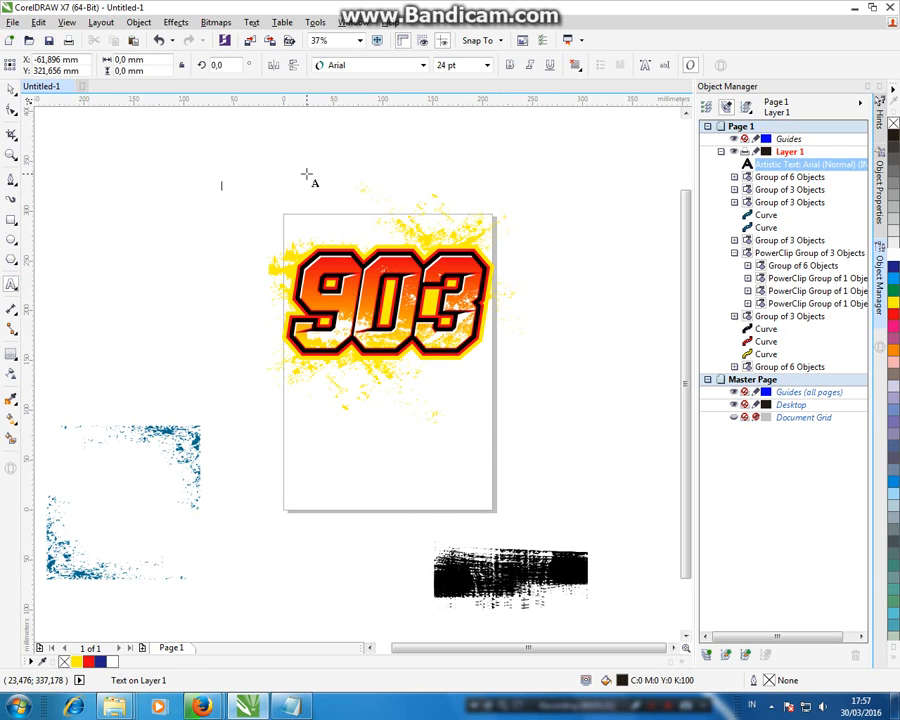
text(PENVECTOR.COM)
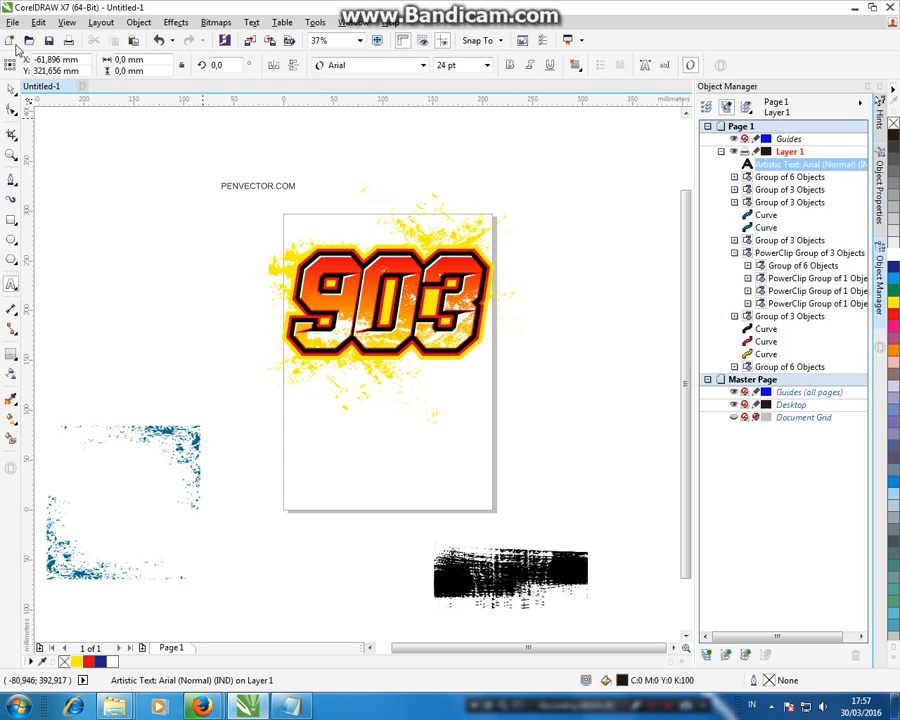
click(11, 88)
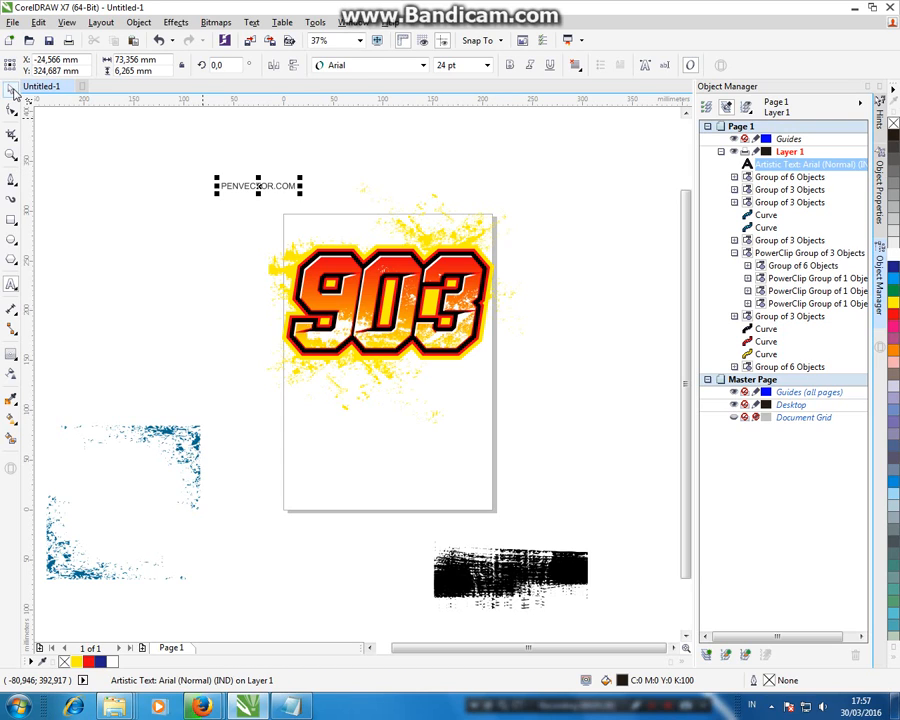
click(370, 65)
click(376, 121)
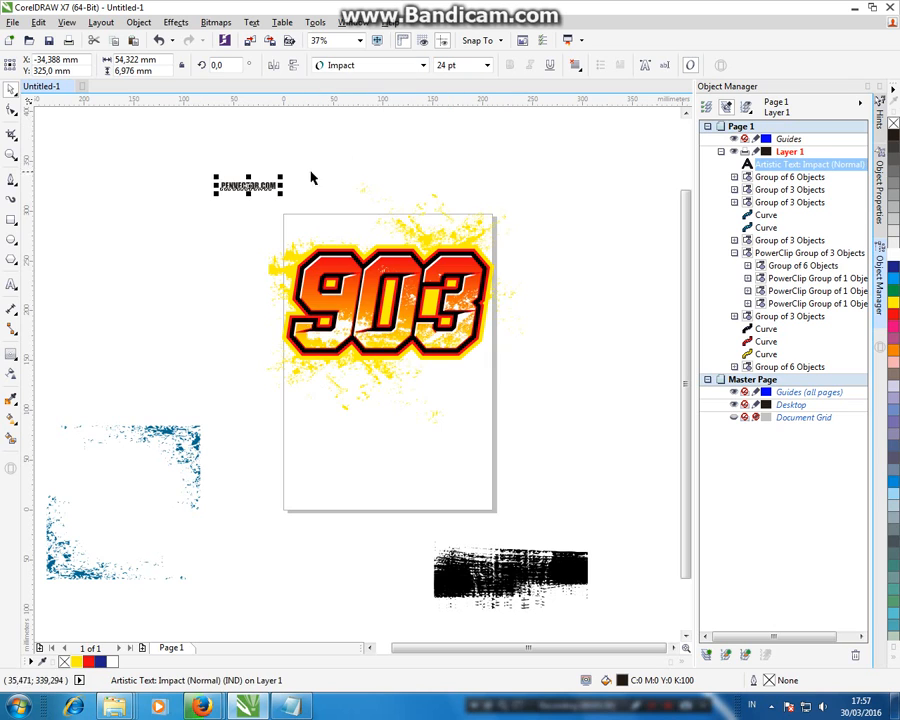
- Scale the PENVECTOR.COM text to about 217 × 28 mm and position it across the lower edge of the 903
drag(281, 176, 468, 117)
drag(446, 196, 497, 374)
click(12, 155)
drag(236, 324, 552, 464)
click(9, 90)
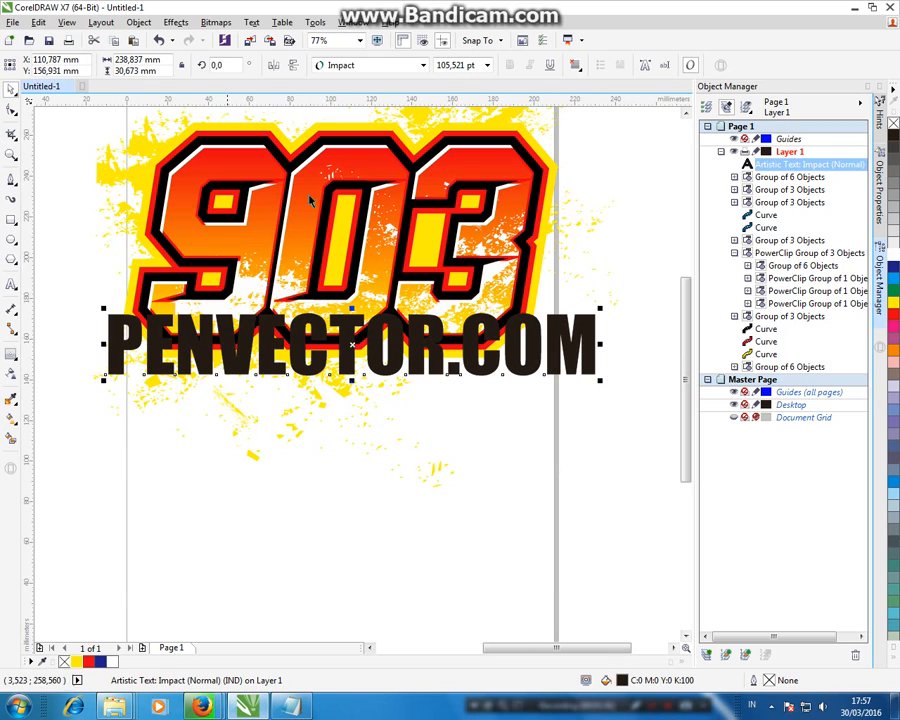
drag(590, 307, 561, 310)
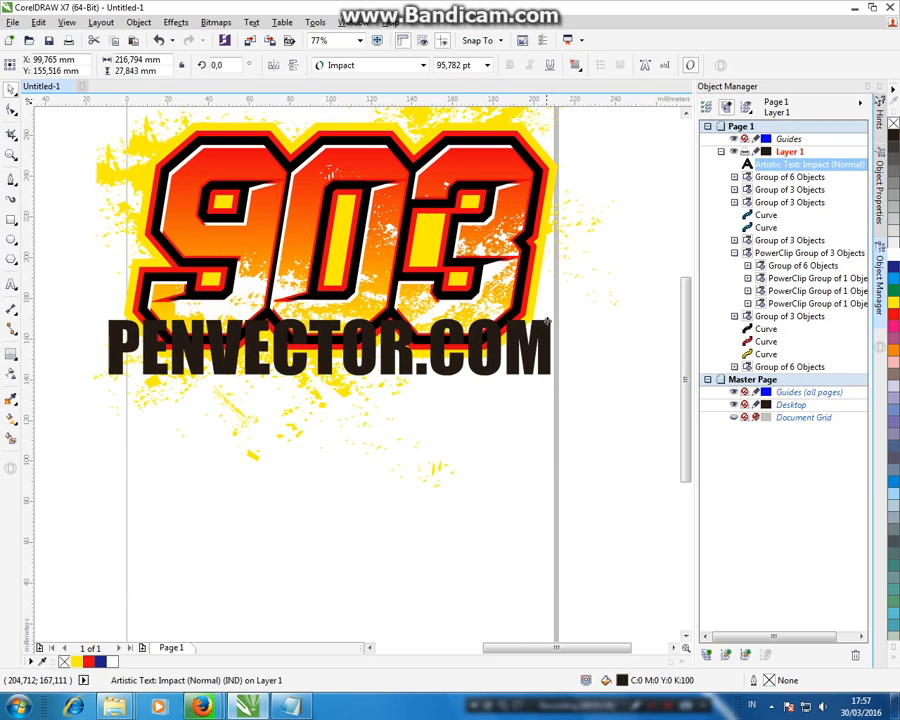
- Using the Envelope tool on the PENVECTOR.COM text, remove the upper and lower middle nodes and convert both long edges to lines
click(11, 111)
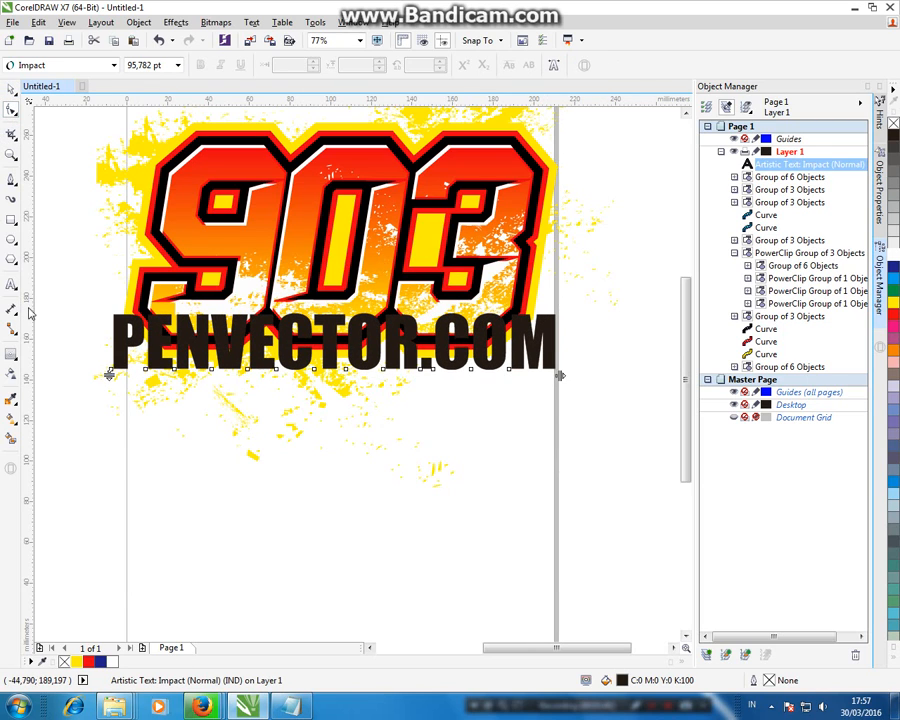
click(18, 366)
click(44, 413)
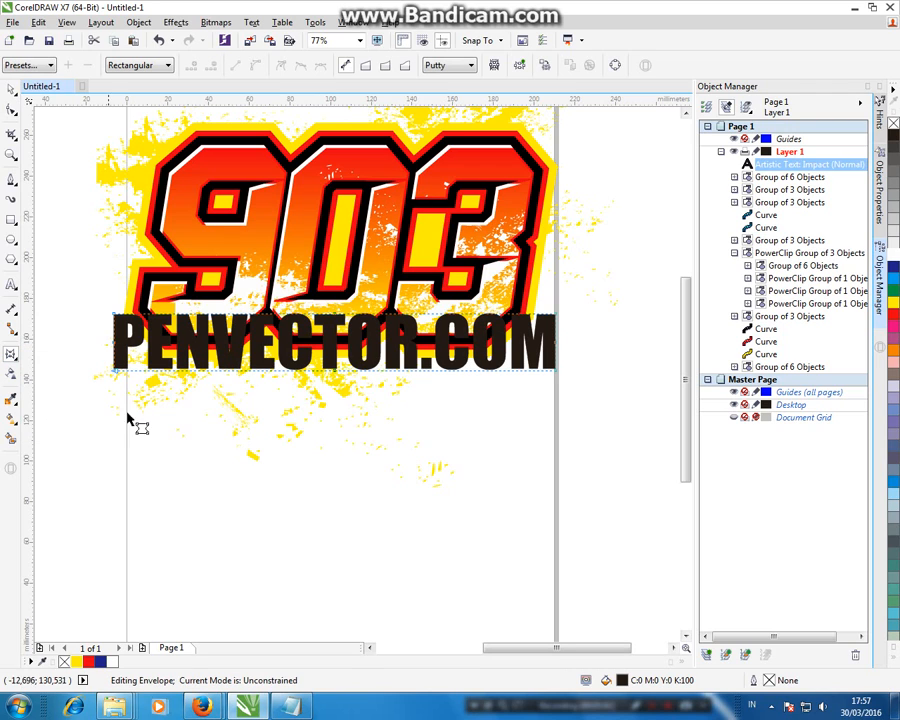
drag(360, 263, 363, 252)
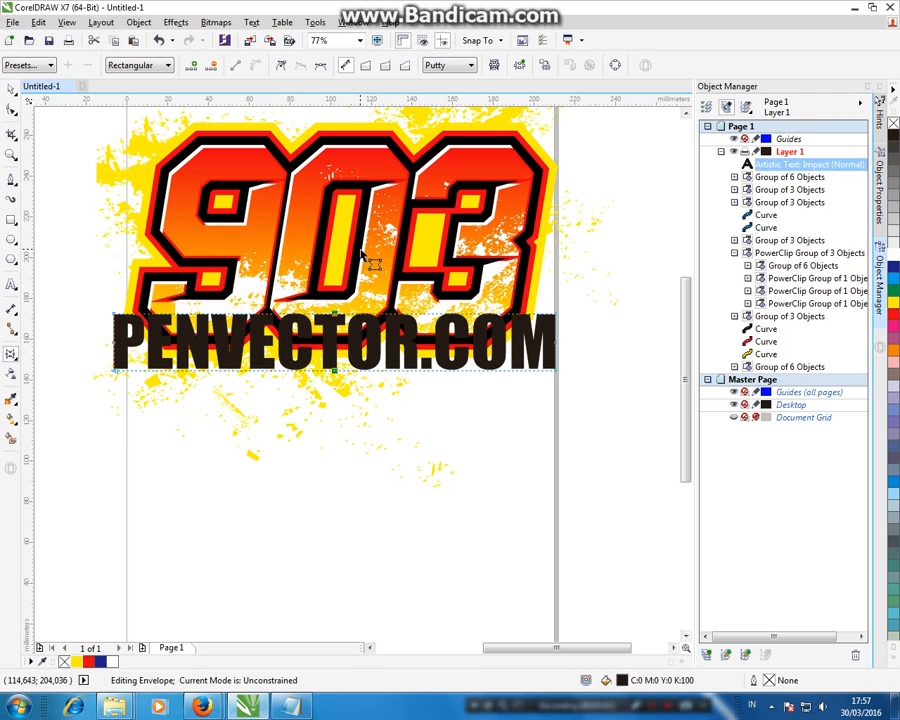
right_click(342, 312)
click(360, 356)
right_click(349, 372)
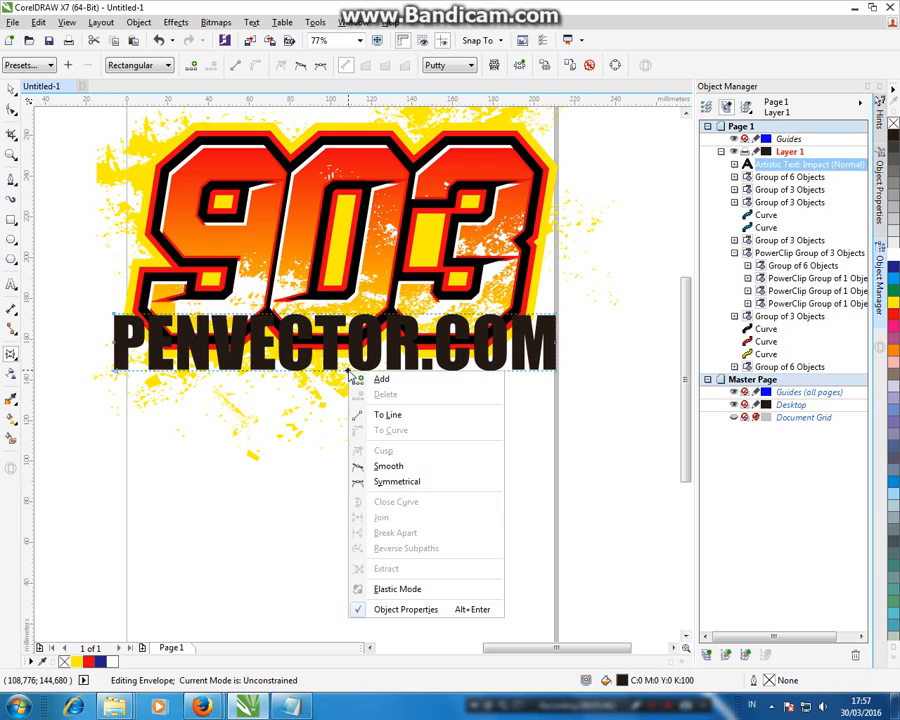
click(374, 414)
- Remove the middle nodes on both ends of the text's envelope and convert those two short edges to lines
drag(584, 334, 112, 350)
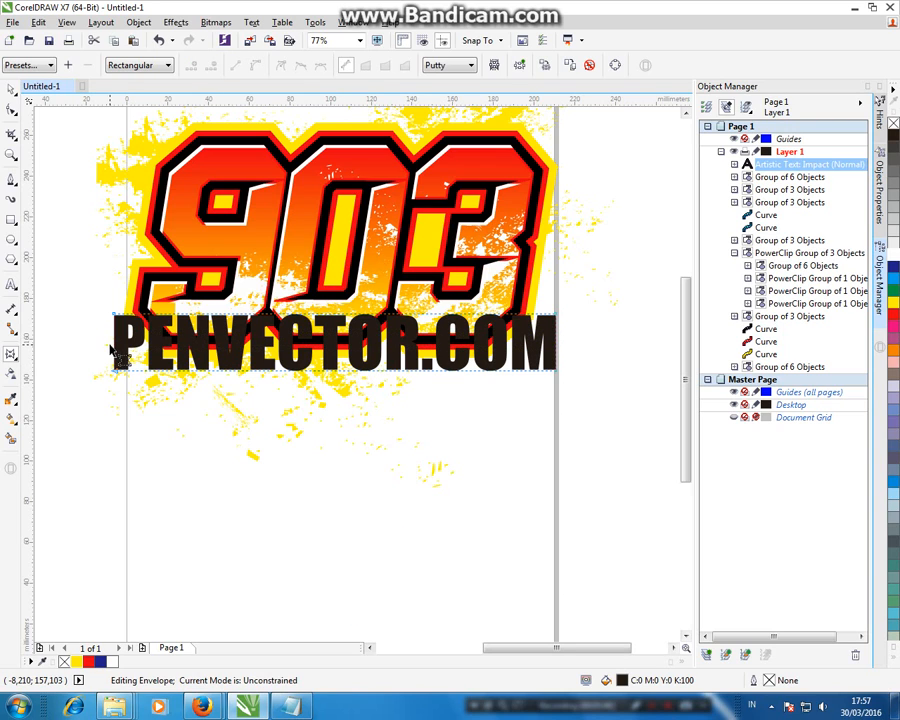
right_click(114, 350)
click(145, 385)
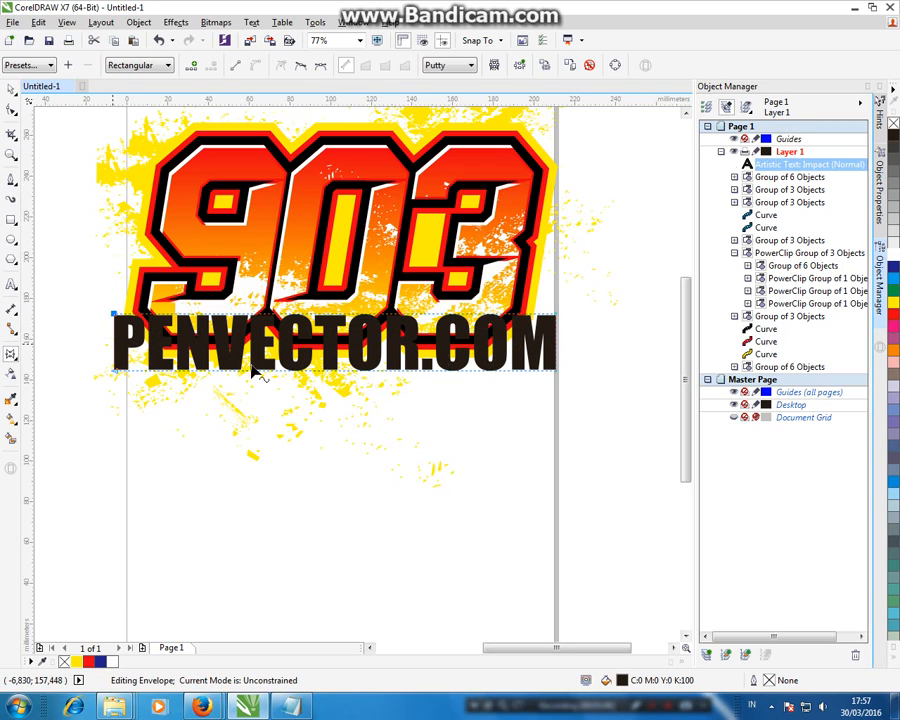
right_click(560, 352)
click(597, 388)
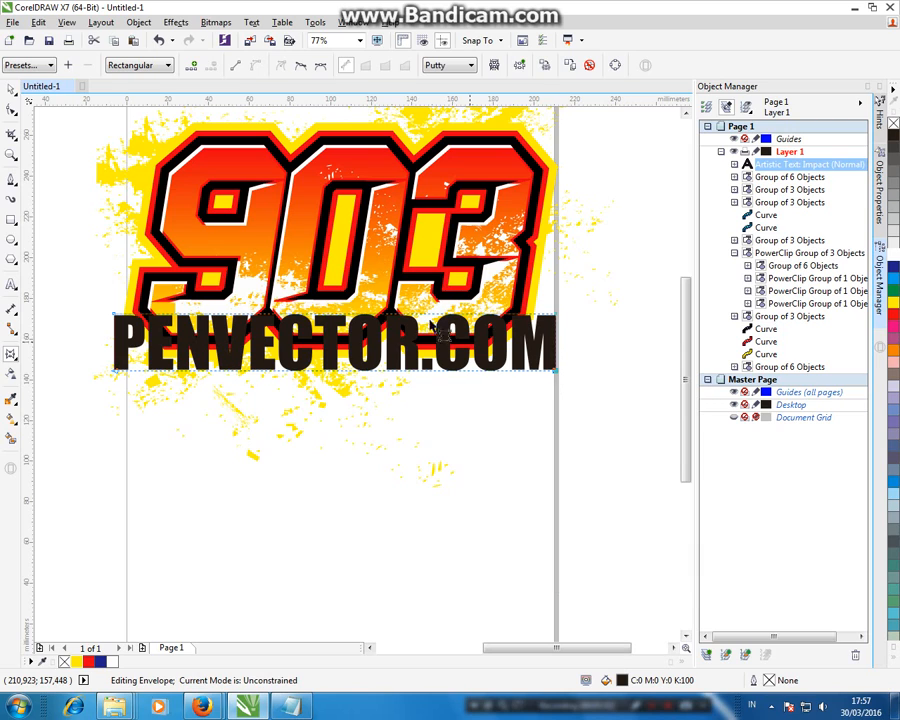
- Convert the upper edge of the text's envelope to a curve and bend it upward into an arch
right_click(346, 319)
click(381, 369)
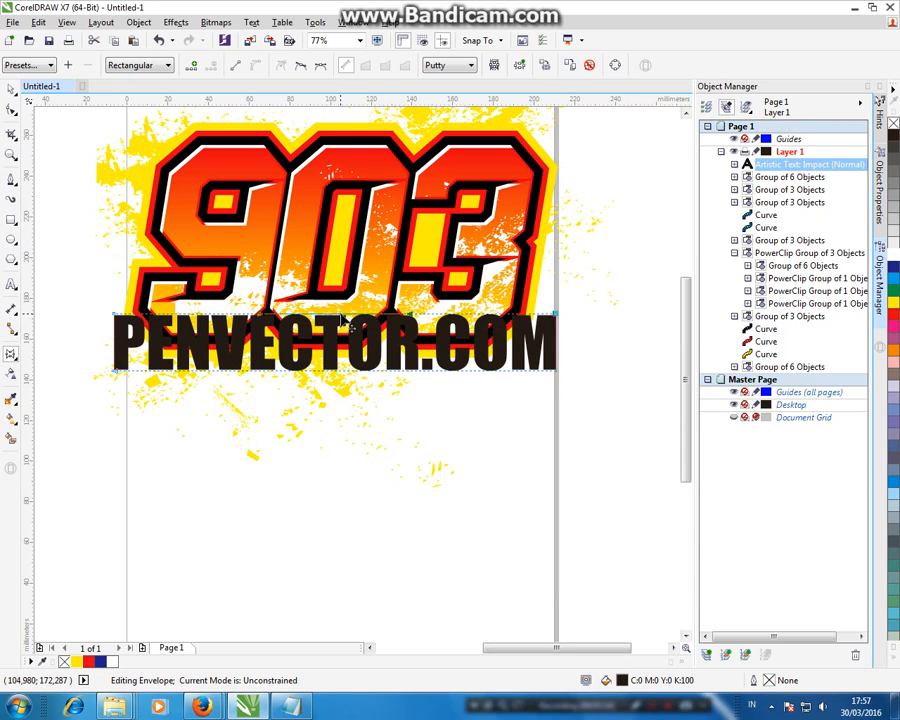
drag(346, 320, 347, 294)
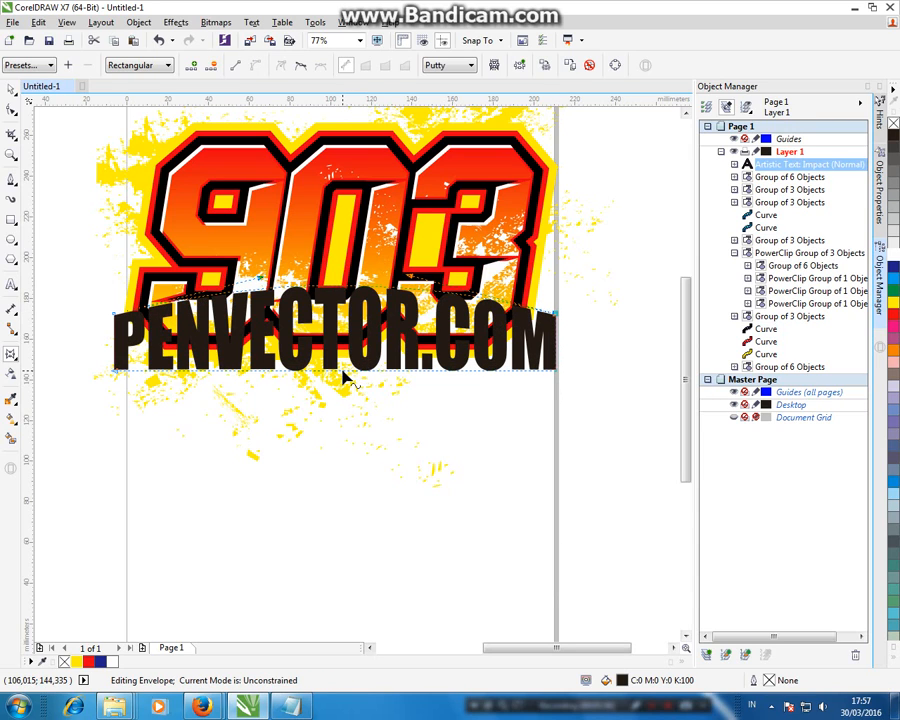
- Convert the lower edge of the text's envelope to a curve, bend it upward, and pull both lower corners down and outward
right_click(345, 373)
click(350, 376)
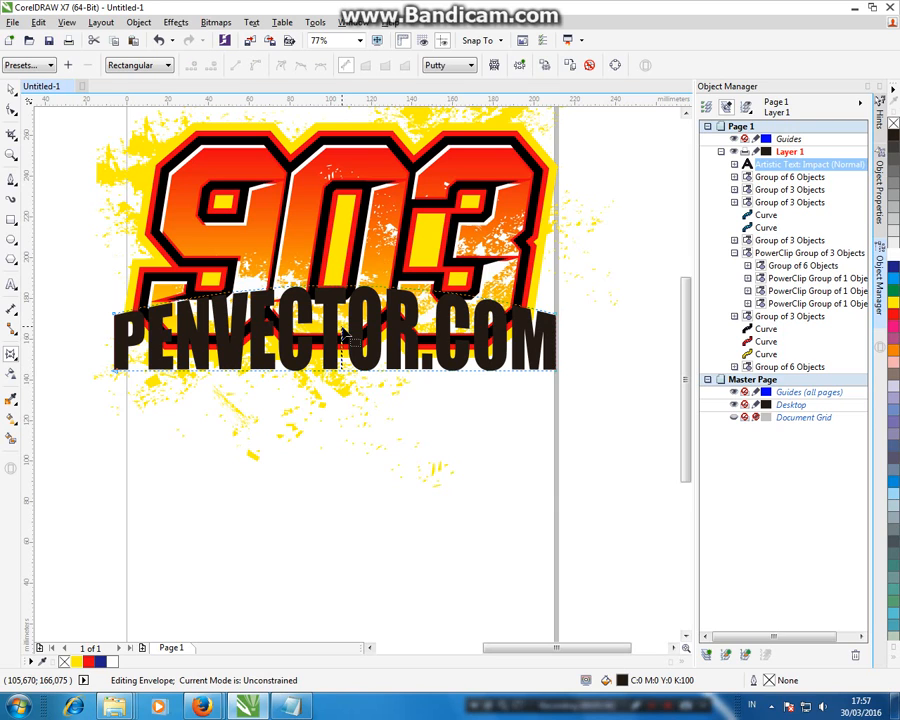
drag(341, 372, 342, 346)
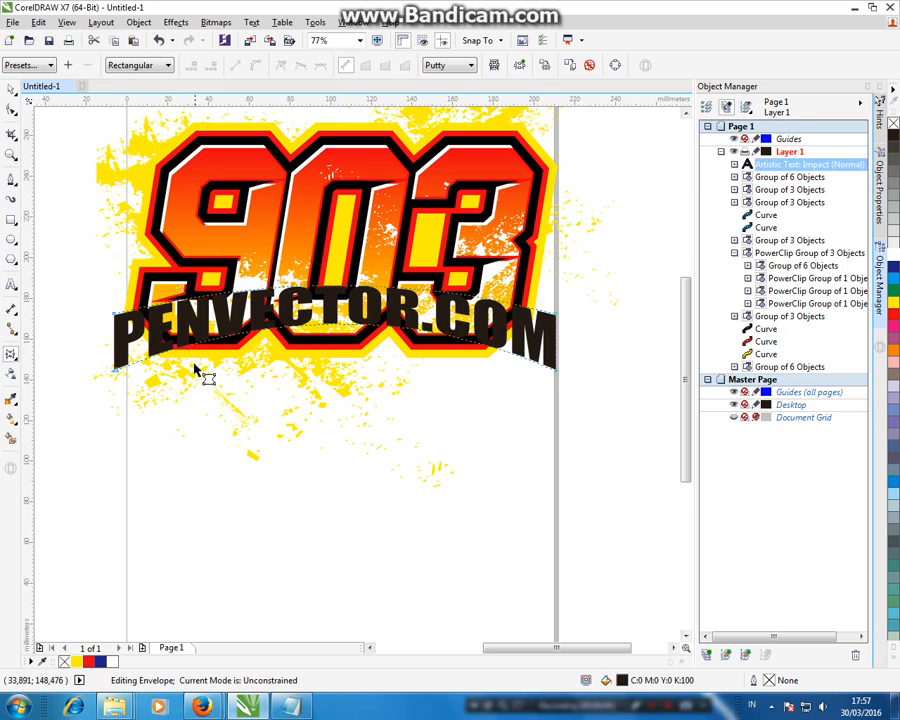
drag(118, 376, 109, 391)
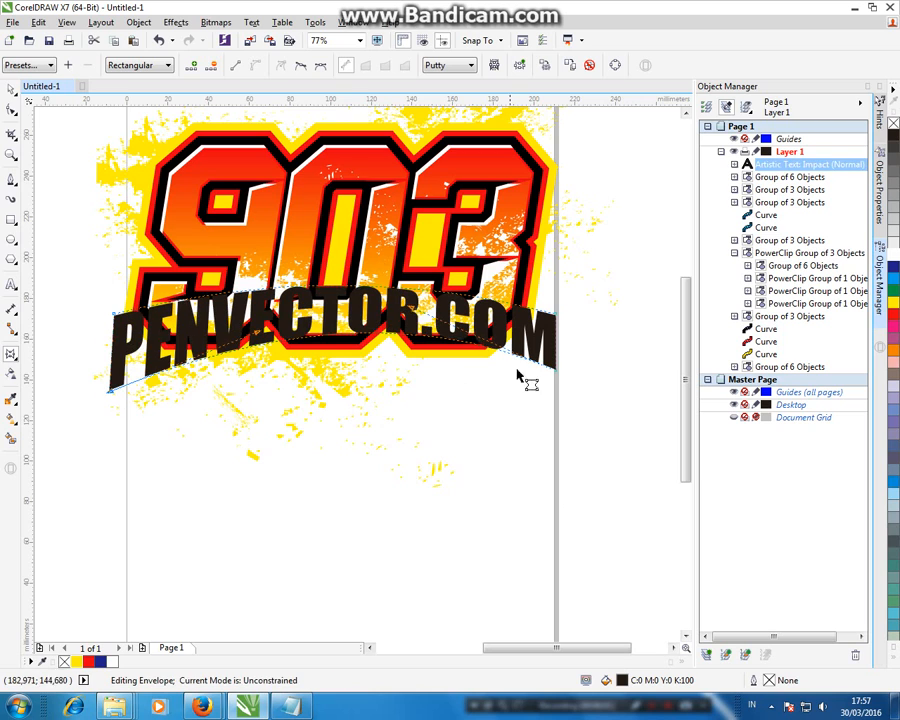
drag(560, 385, 565, 400)
click(11, 88)
click(226, 215)
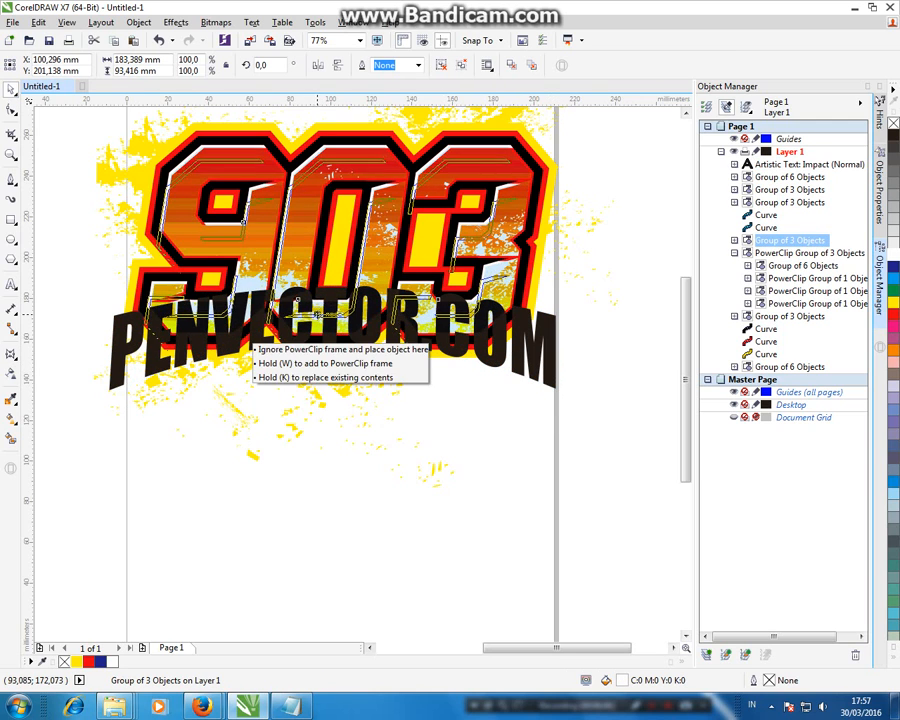
- Extrude the arched PENVECTOR.COM text straight down, with the vanishing point about 25.6 mm below its centre
click(498, 366)
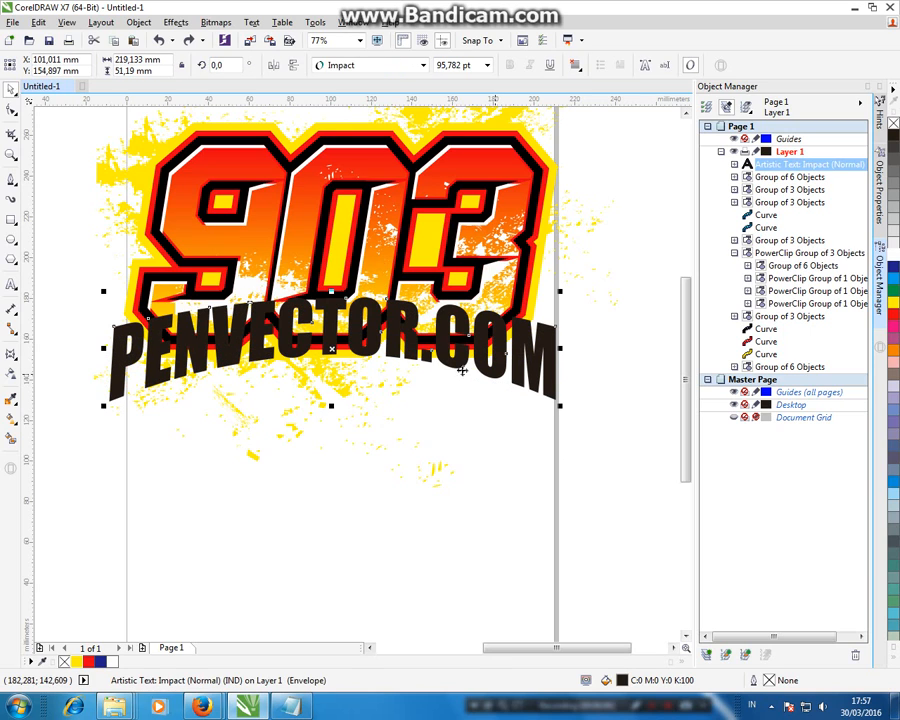
click(16, 361)
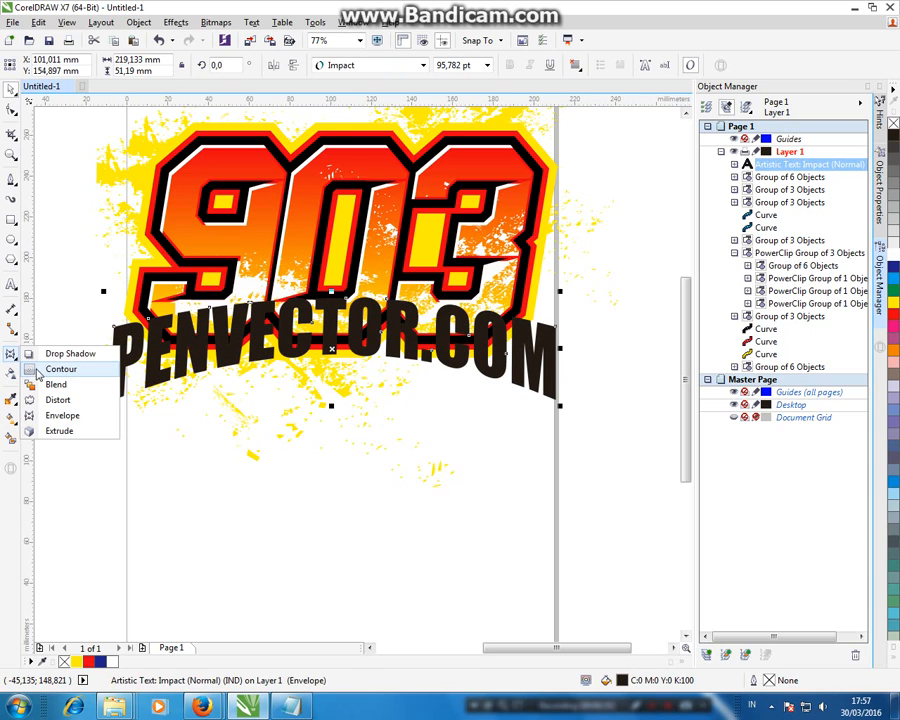
click(55, 431)
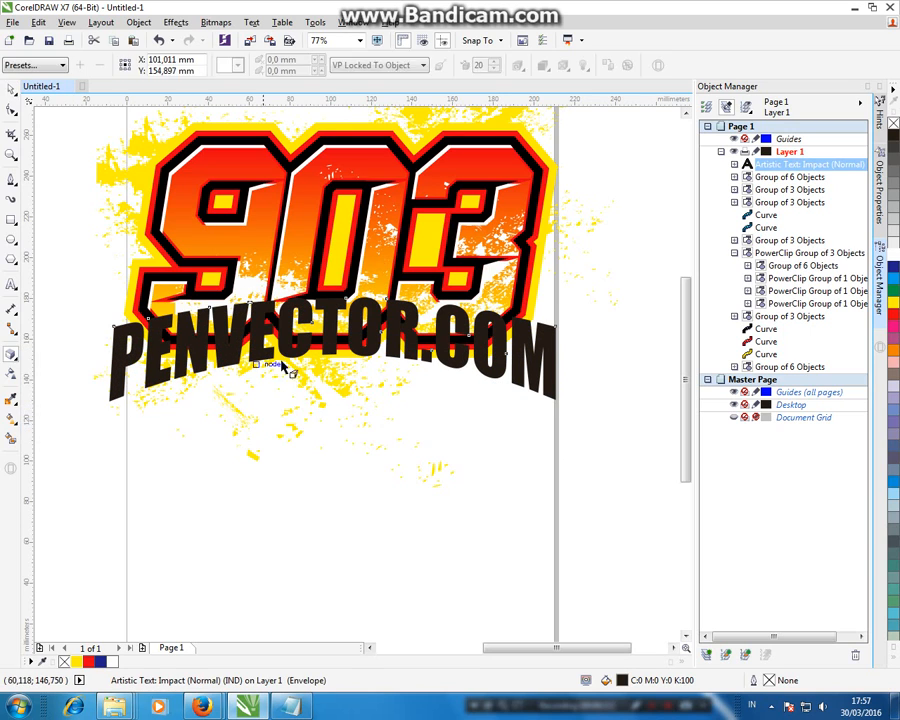
drag(303, 363, 332, 400)
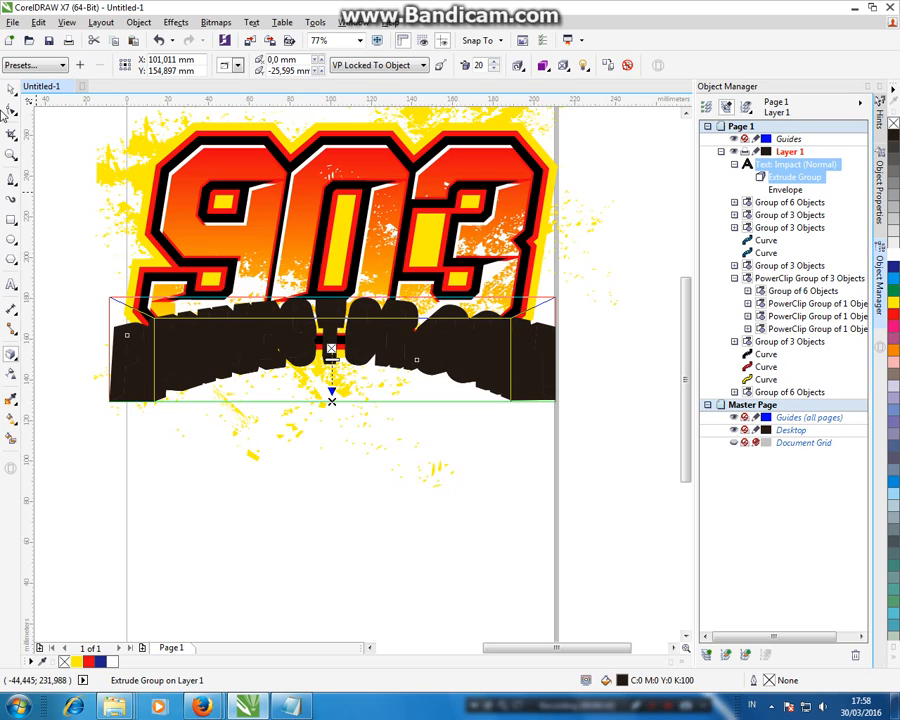
- Break the extrusion apart from the PENVECTOR.COM text, keeping the separated group in place behind the letters
click(12, 90)
click(300, 712)
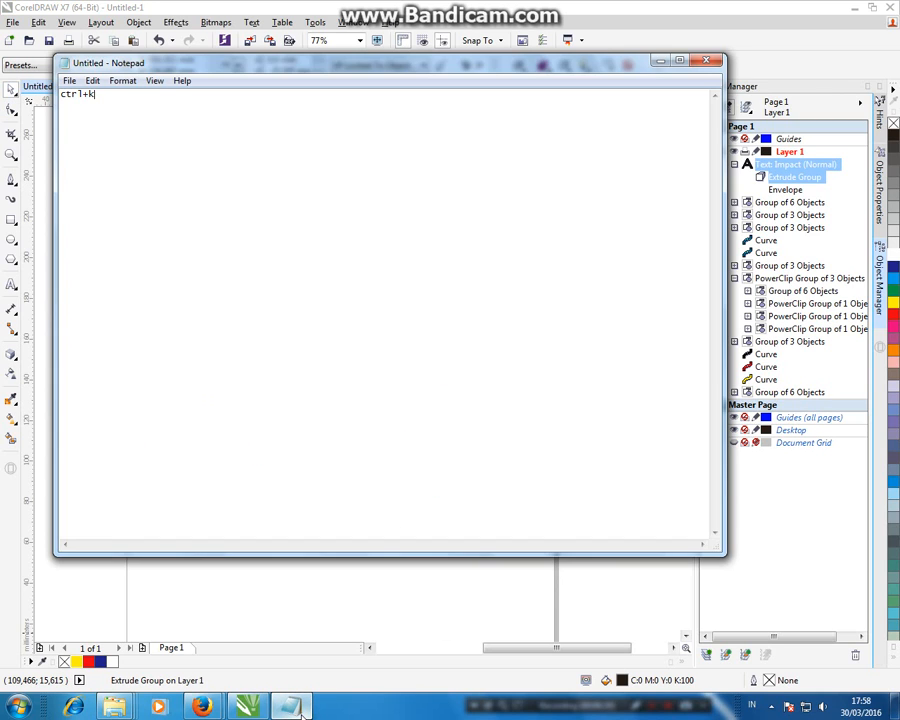
click(292, 708)
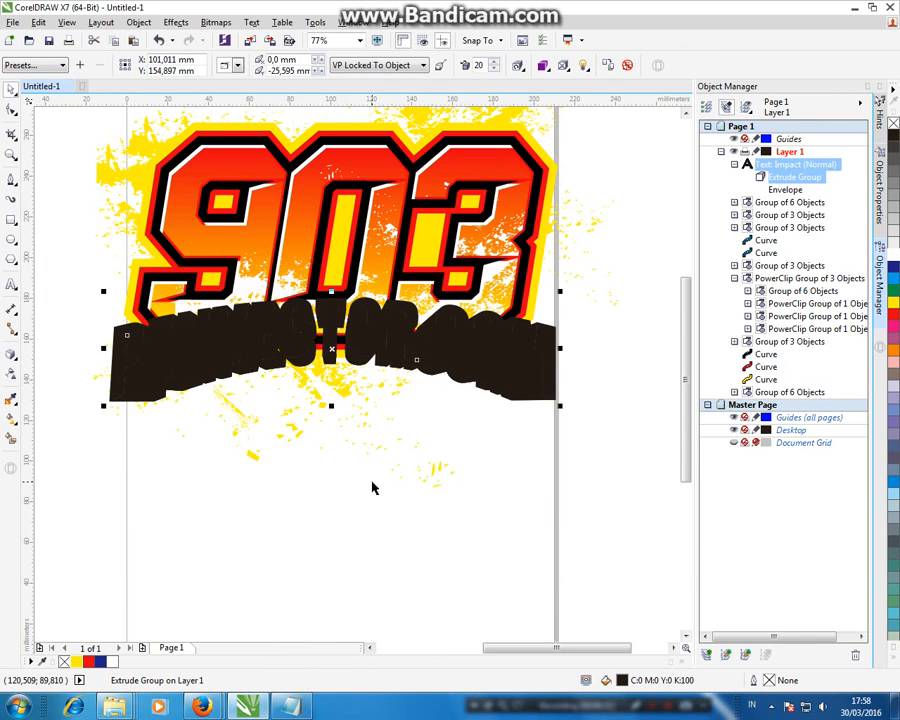
key(ctrl+k)
click(372, 486)
click(348, 416)
drag(348, 416, 330, 529)
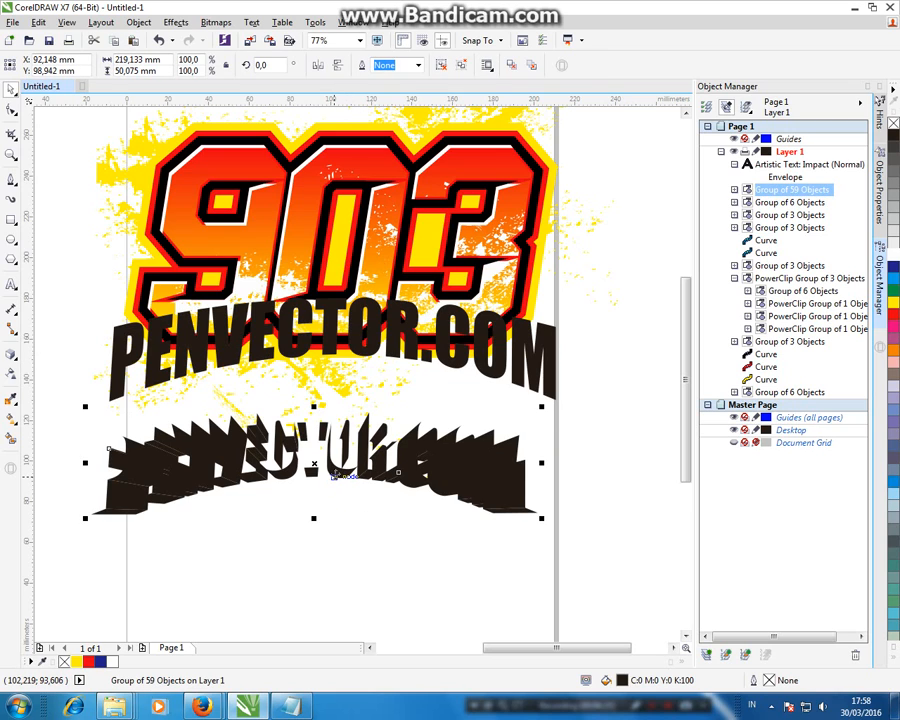
key(ctrl+z)
- Ungroup the extrusion pieces, weld them into a single shape, and fill that shape yellow
click(441, 65)
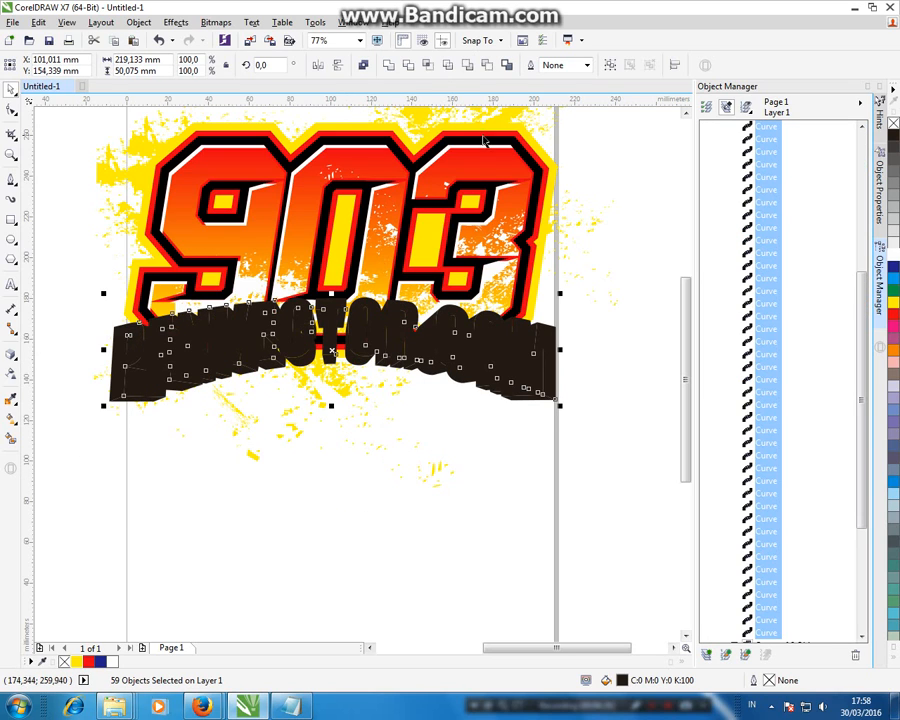
click(388, 66)
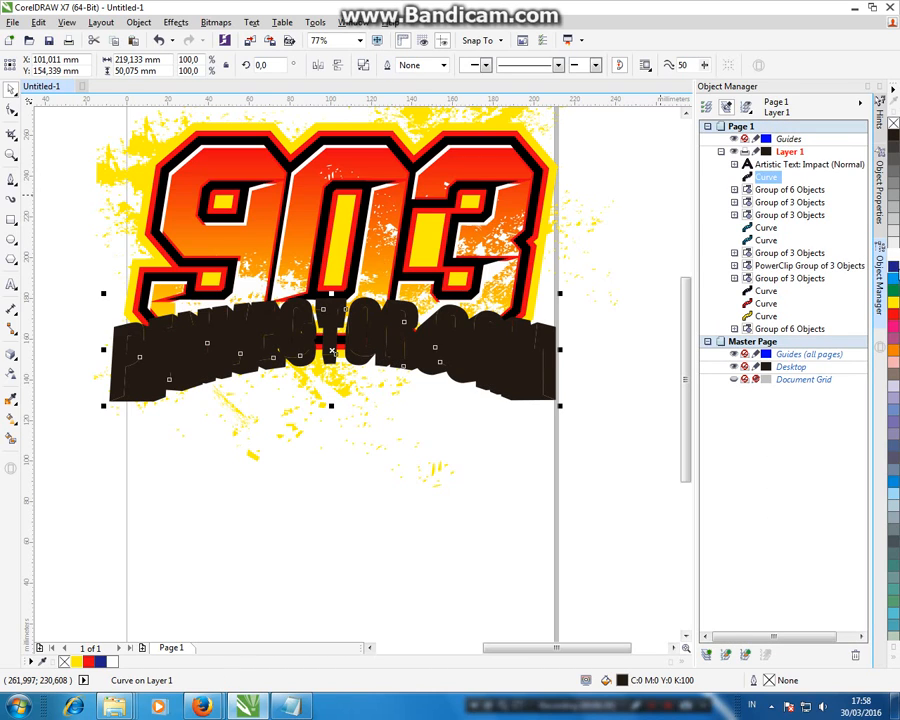
click(893, 300)
click(616, 306)
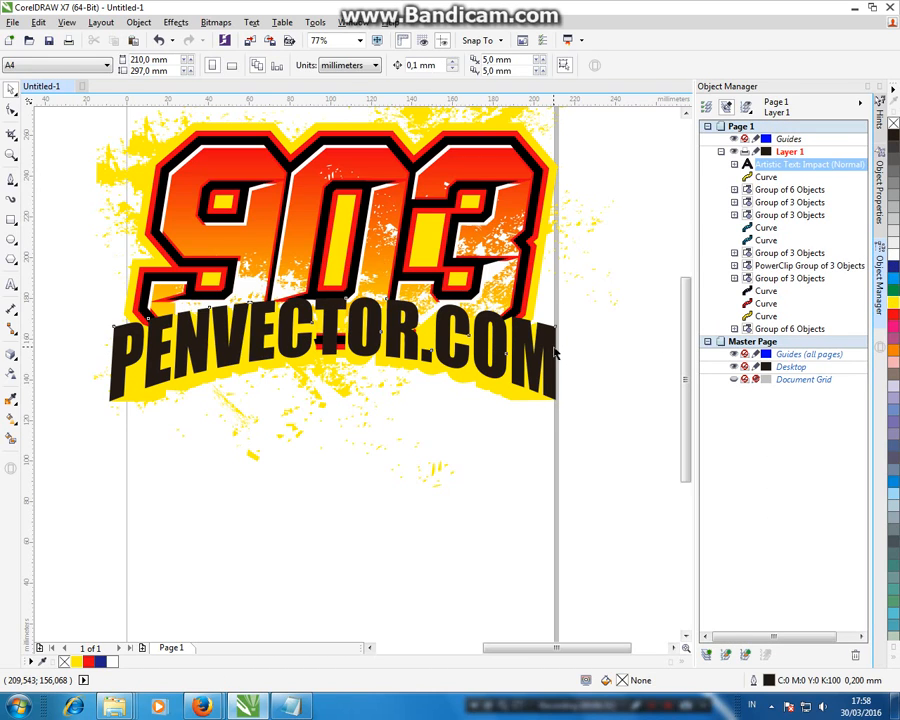
- Try a blue fill on the PENVECTOR.COM text and settle on red
click(550, 350)
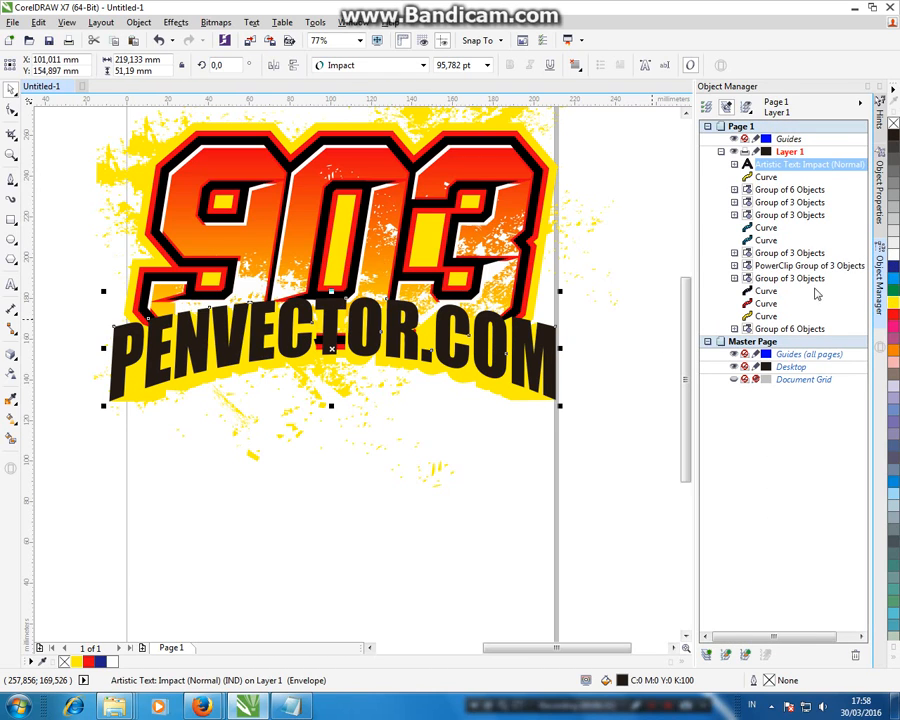
click(893, 267)
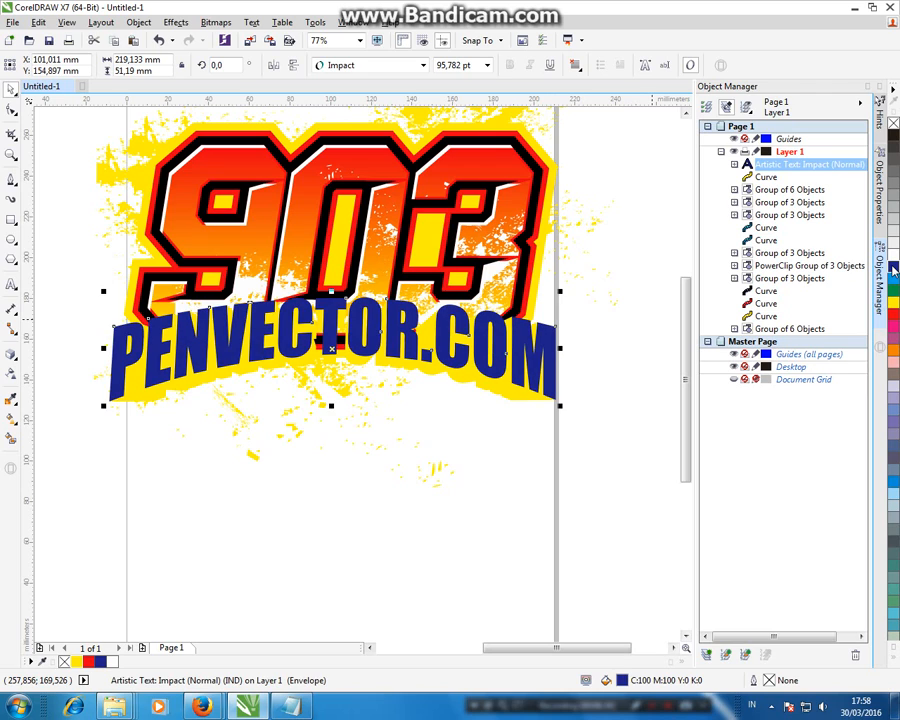
click(893, 316)
click(602, 291)
click(593, 381)
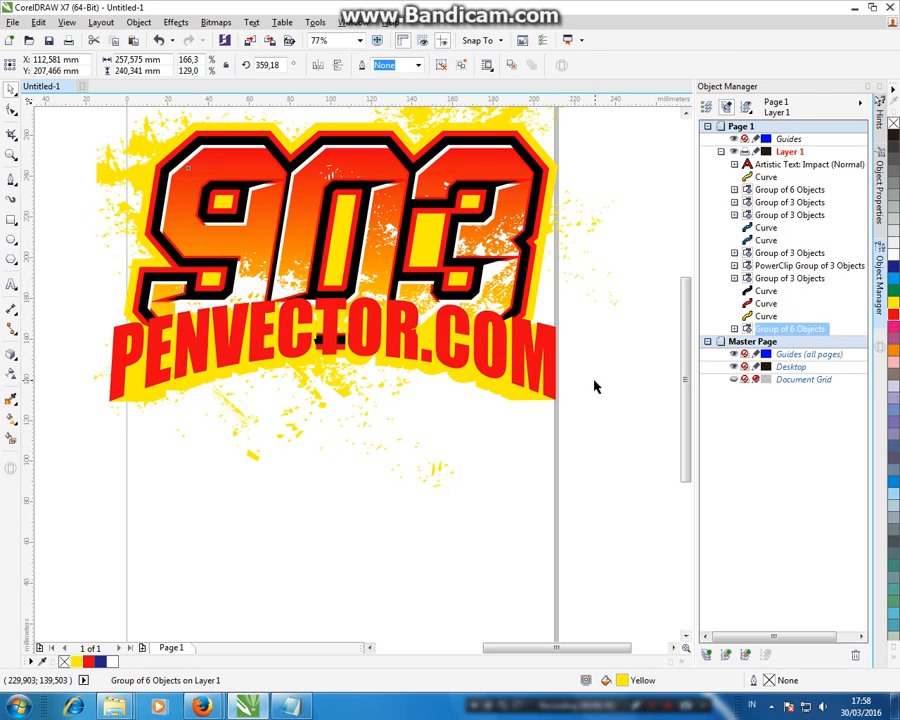
- Draw an ellipse about 260 × 110 mm across the lower part of the PENVECTOR.COM text
click(533, 375)
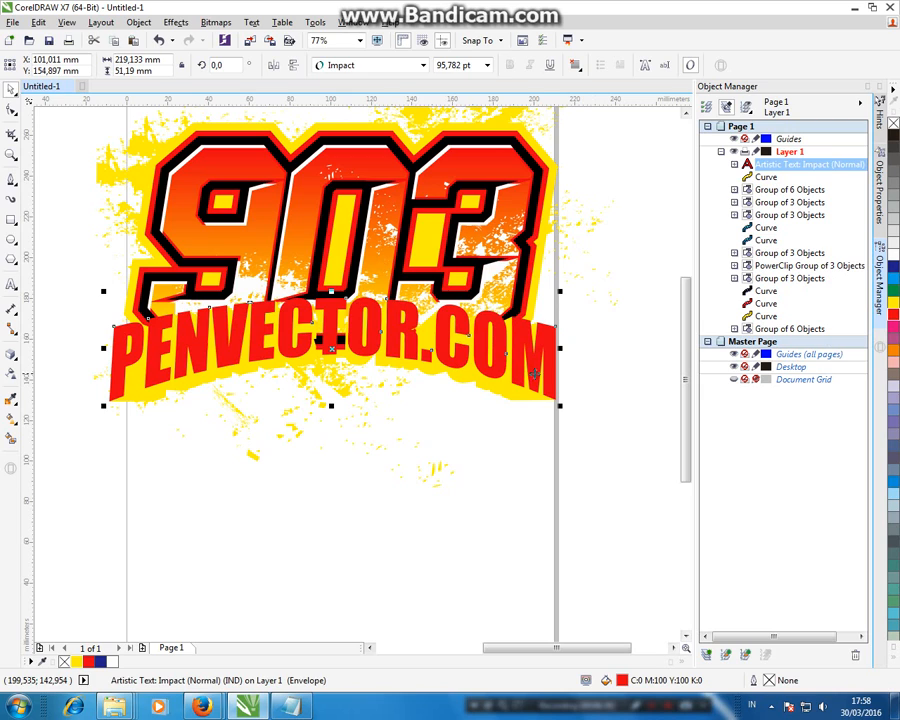
click(11, 240)
drag(80, 482, 611, 321)
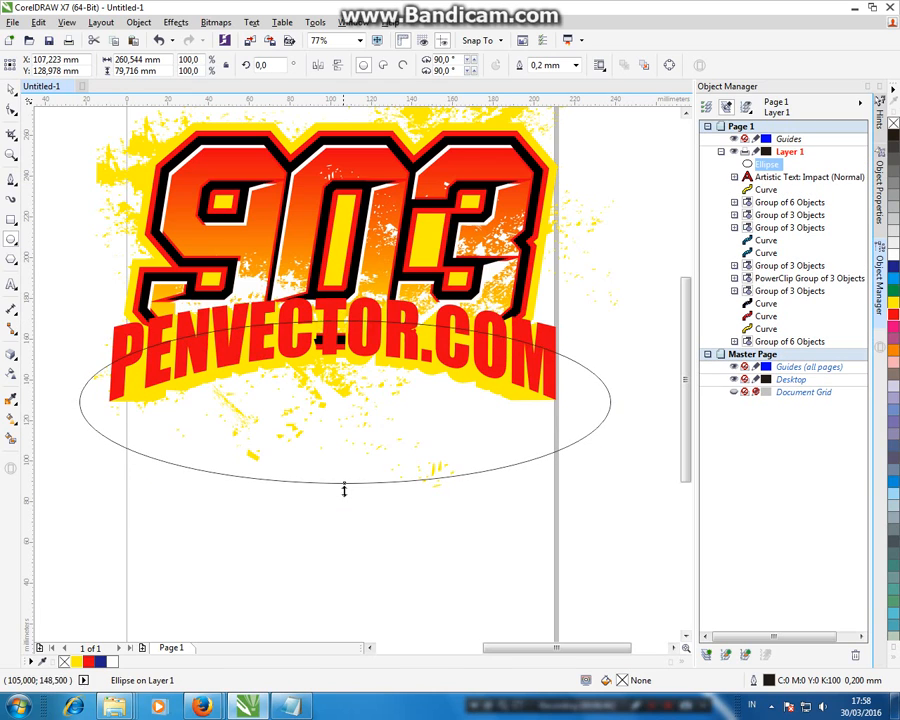
drag(344, 487, 345, 548)
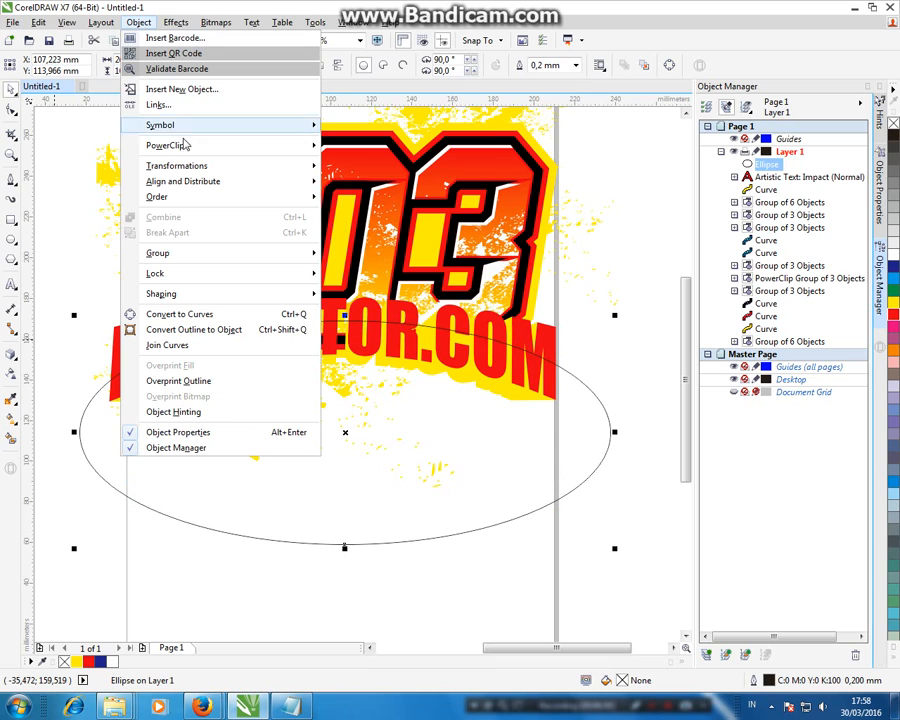
- PowerClip the ellipse inside the PENVECTOR.COM text and, editing the contents, reposition it over the lower part of the letters
mouse_move(290, 145)
click(370, 145)
click(118, 330)
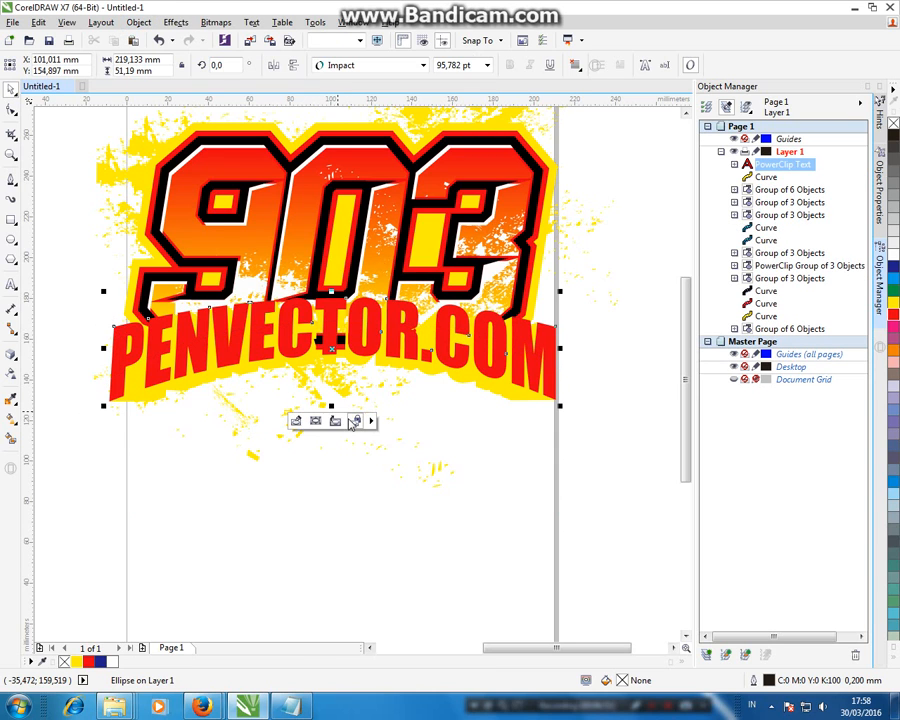
click(295, 421)
drag(432, 398, 435, 483)
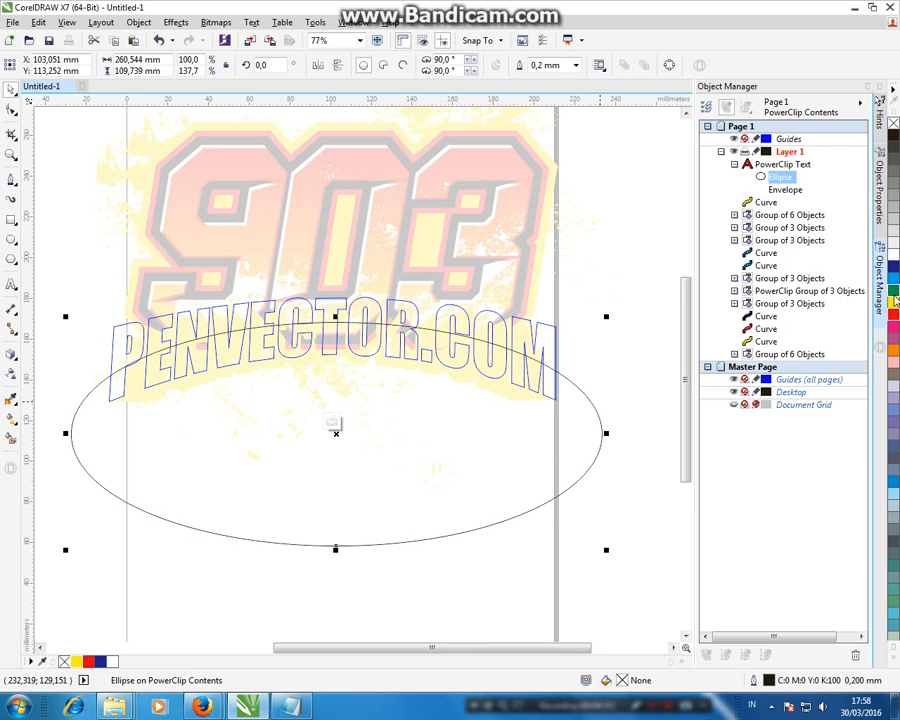
- Fill the ellipse white with no outline, give it a vertical linear transparency from 0 to 100, and finish editing the PowerClip
click(893, 261)
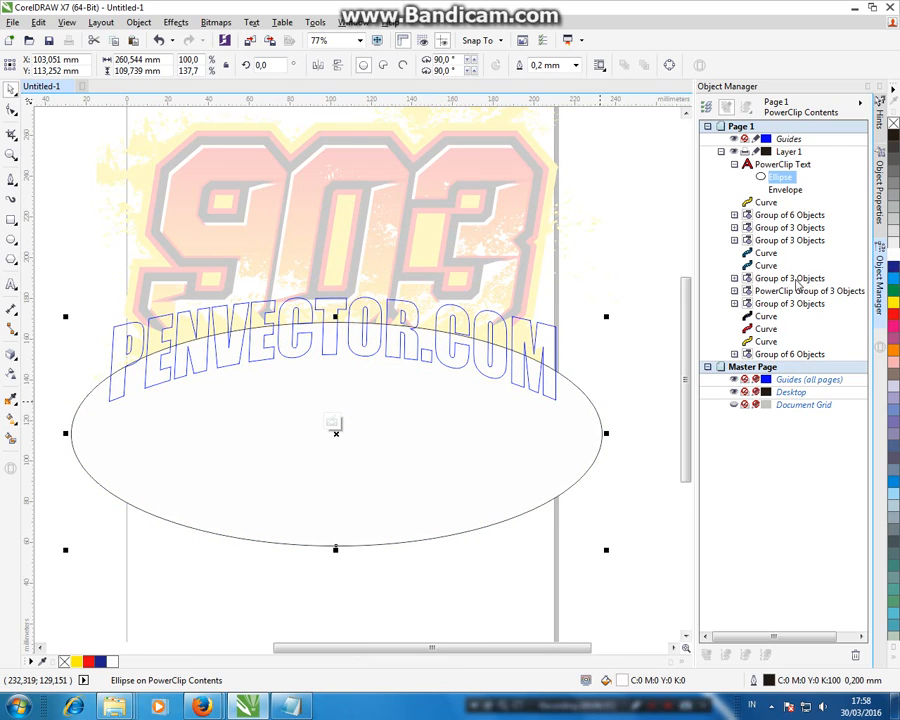
click(12, 376)
drag(346, 283, 346, 437)
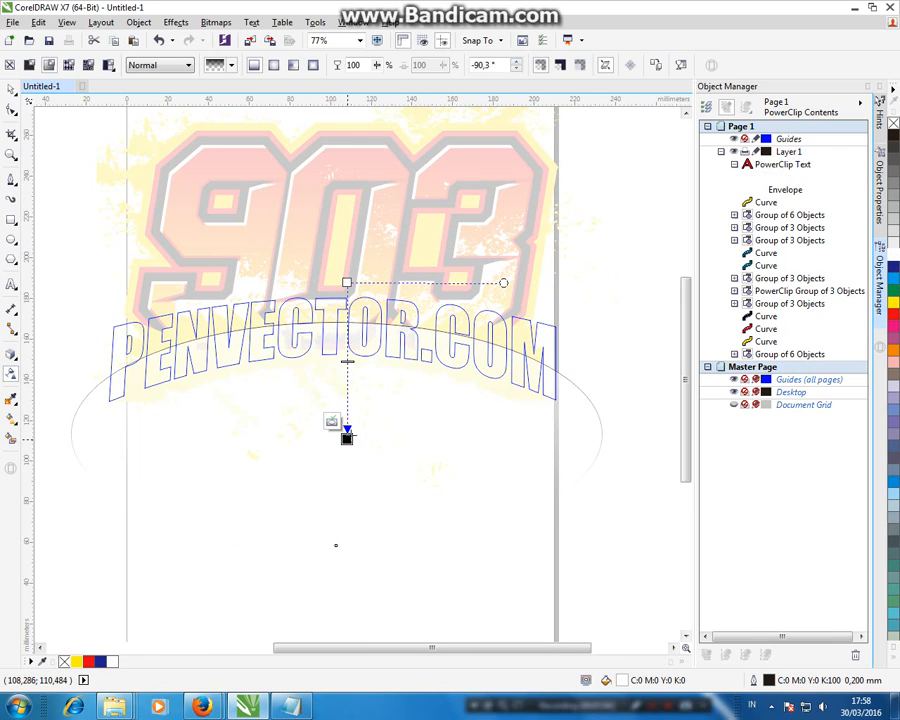
drag(346, 283, 347, 211)
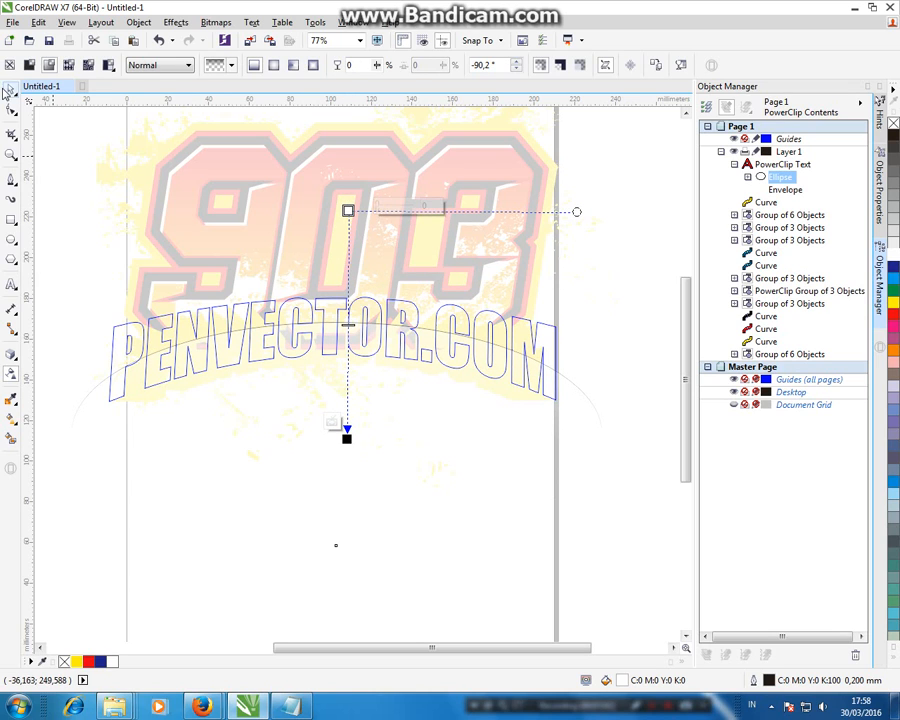
click(9, 90)
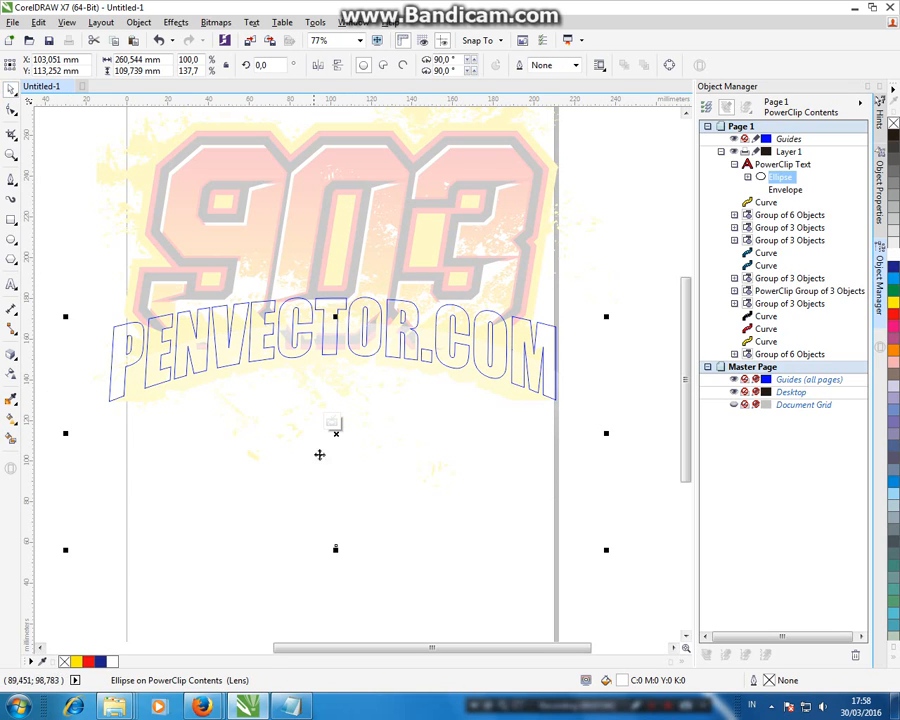
click(335, 422)
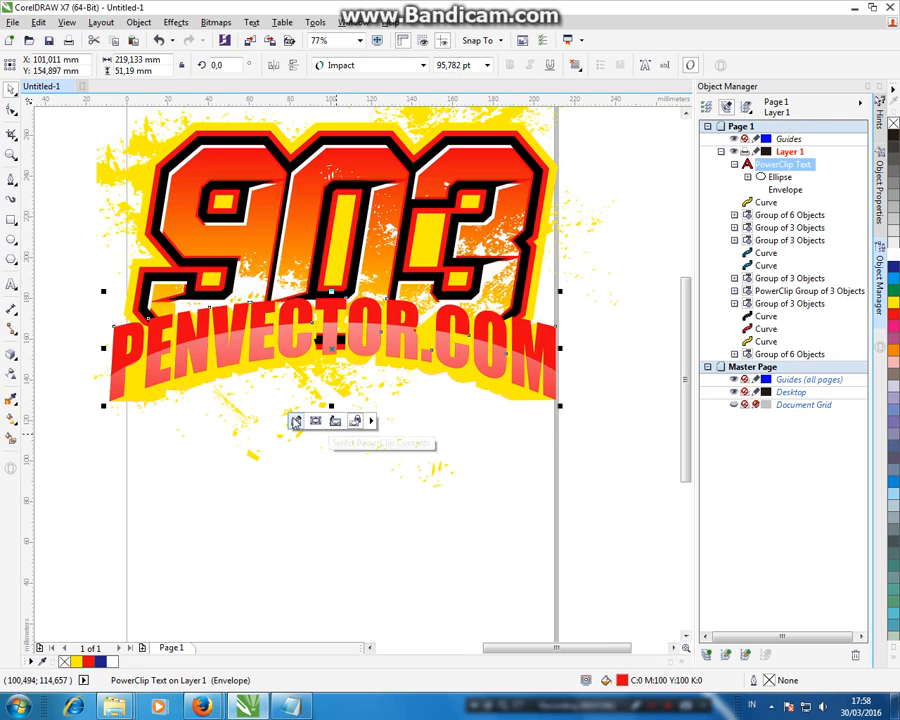
- Reopen the text's PowerClip and shorten the ellipse's transparency so it fades out near the lower edge of the letters
click(296, 420)
click(91, 433)
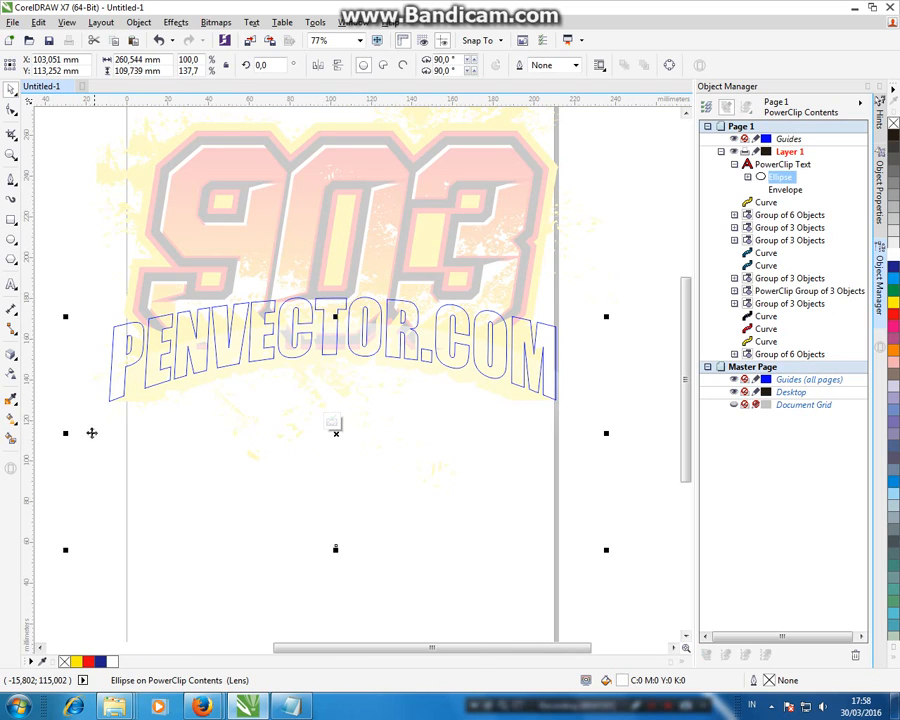
click(11, 375)
drag(348, 211, 345, 376)
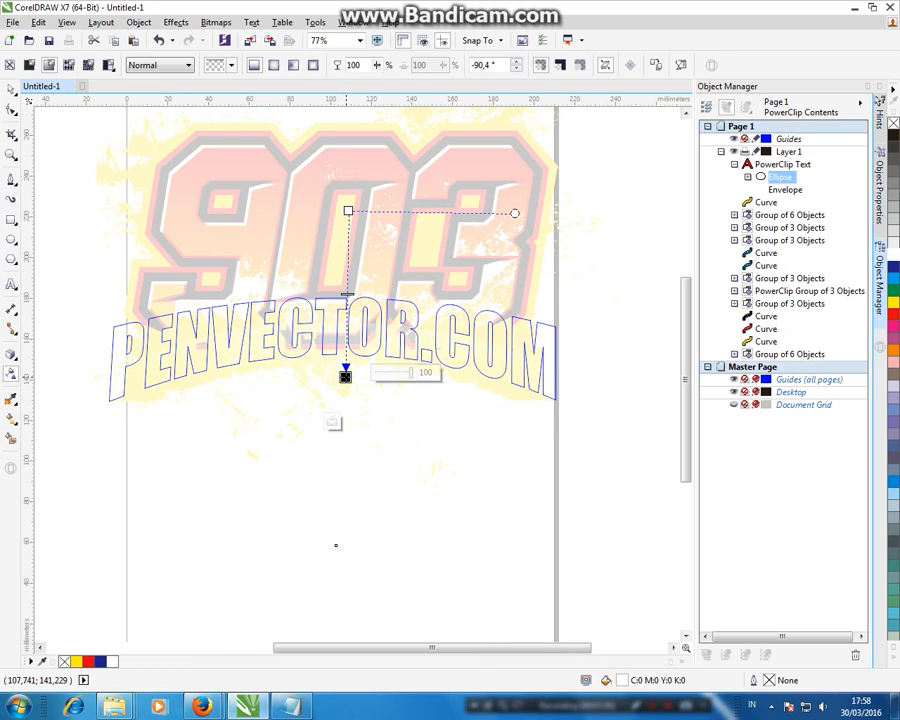
click(335, 422)
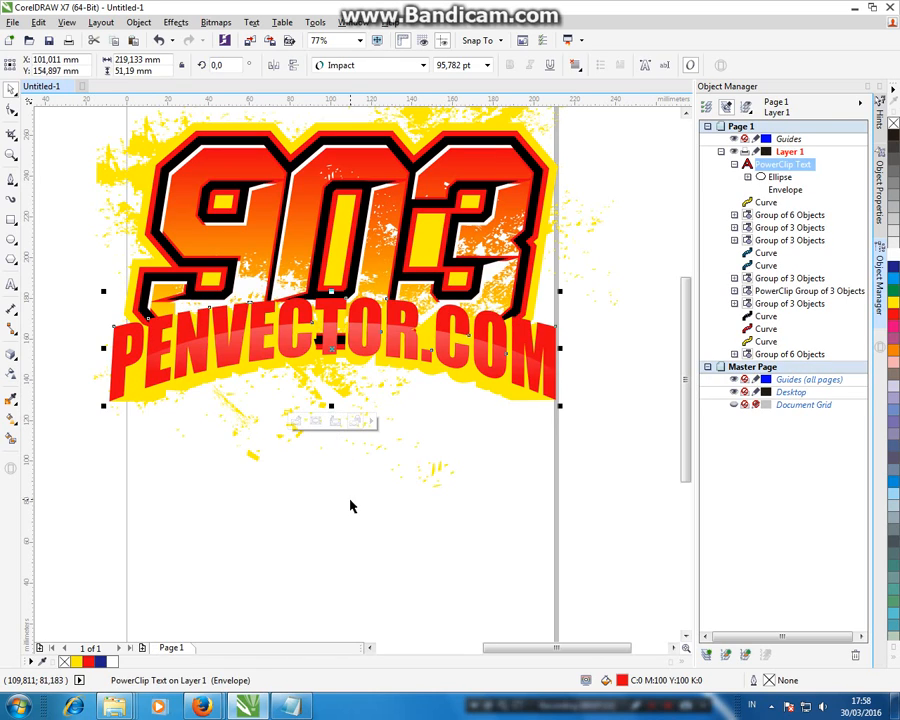
- Select the entire 903 artwork with its caption and move it off the page, up and to the left
click(348, 506)
scroll(348, 506, down, 2)
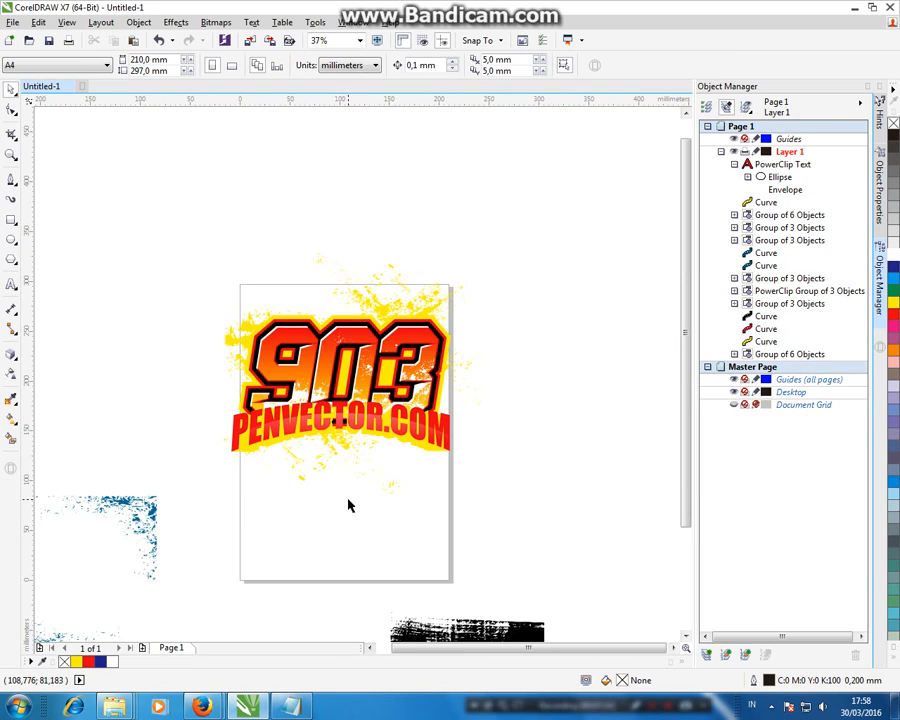
click(155, 513)
drag(554, 210, 211, 497)
drag(386, 366, 190, 250)
click(468, 251)
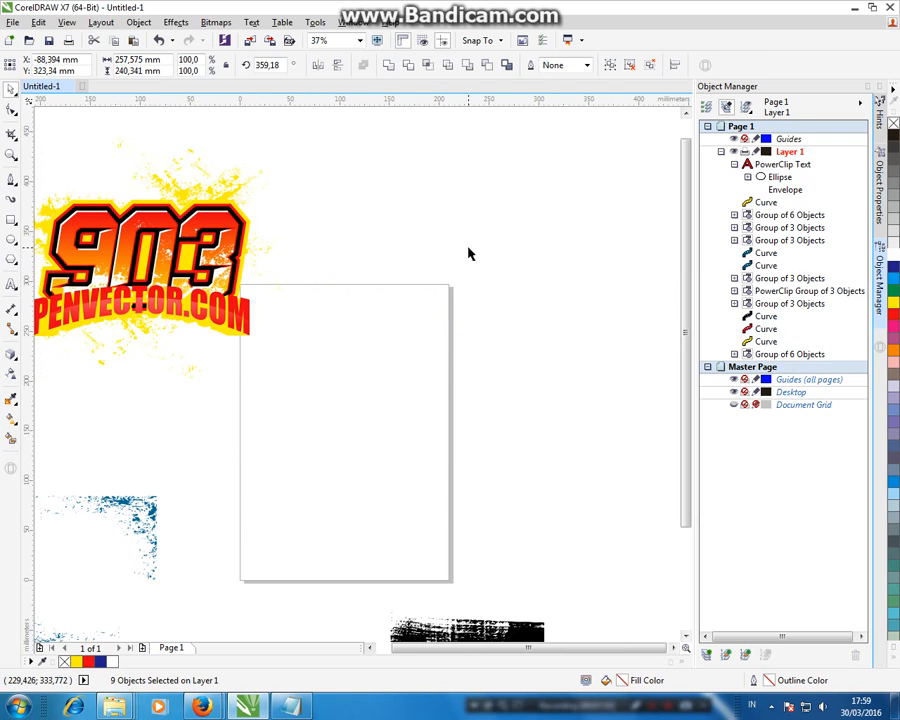
- Draw a square about 252 × 252 mm beside the artwork and fill it with C100 M100 Y100 K100 black
click(10, 222)
drag(355, 174, 606, 425)
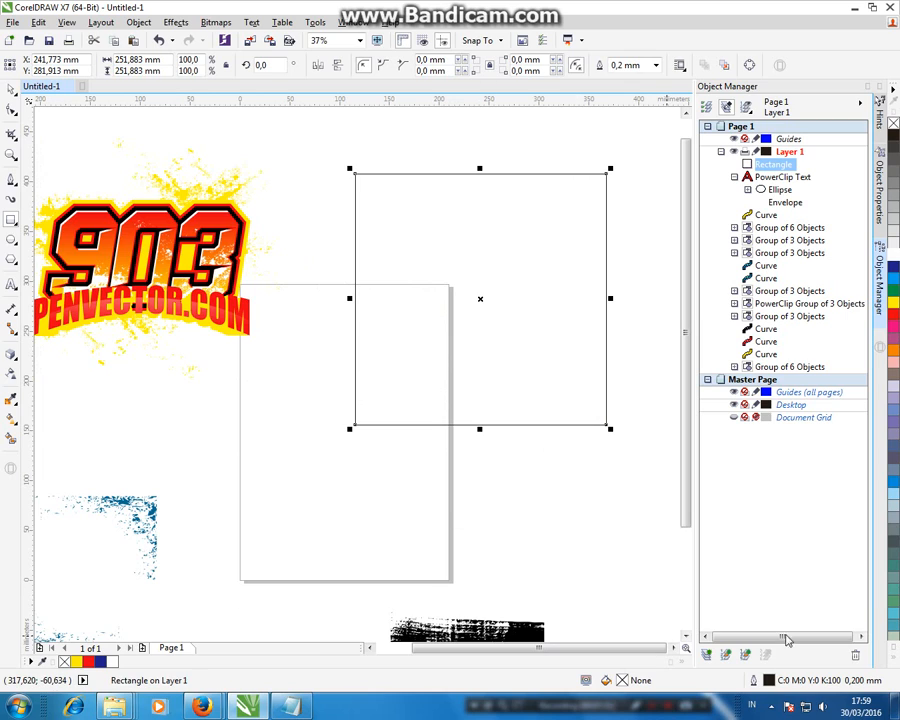
click(891, 655)
click(881, 207)
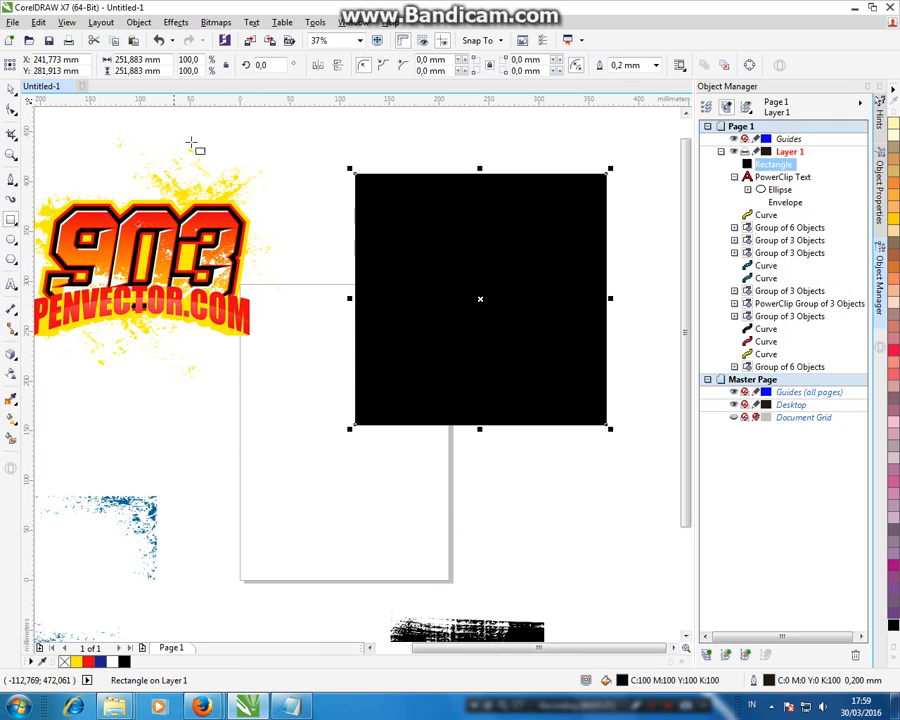
drag(228, 134, 250, 148)
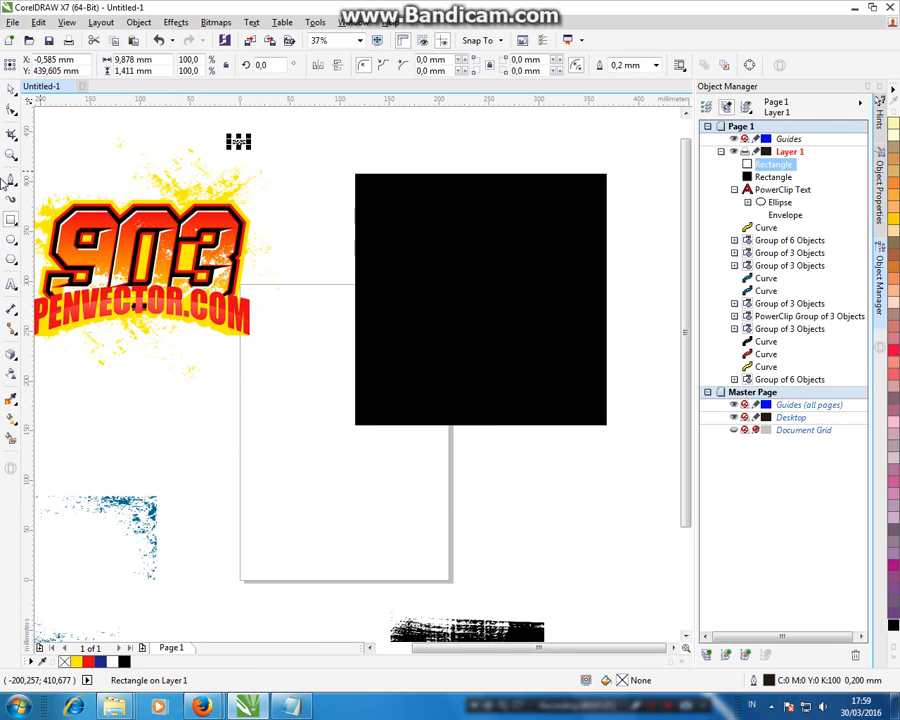
- Delete the small stray rectangle above the page
click(10, 90)
key(Delete)
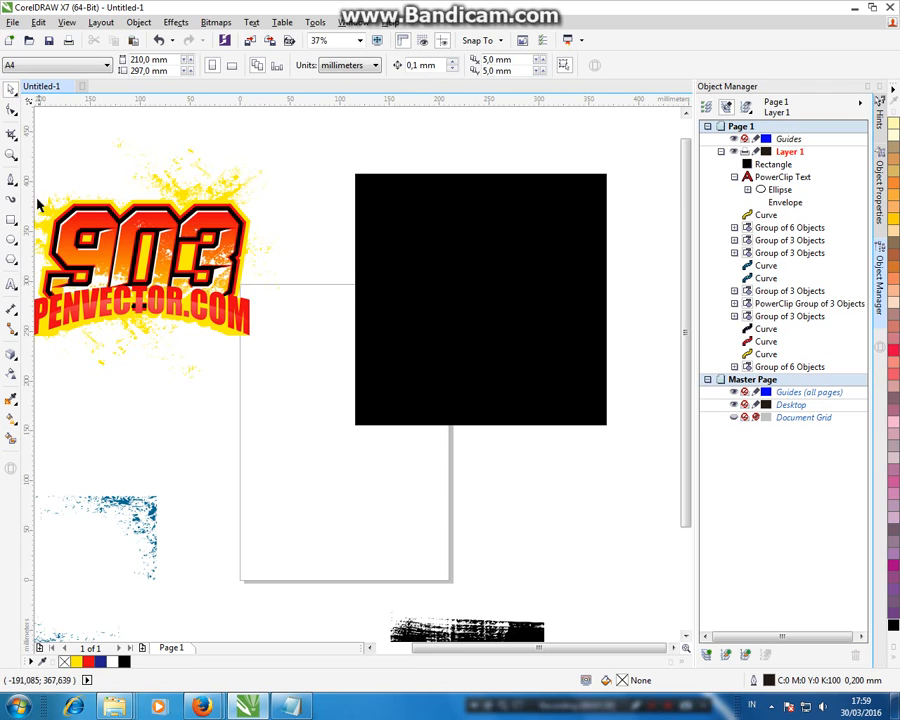
click(12, 183)
click(271, 248)
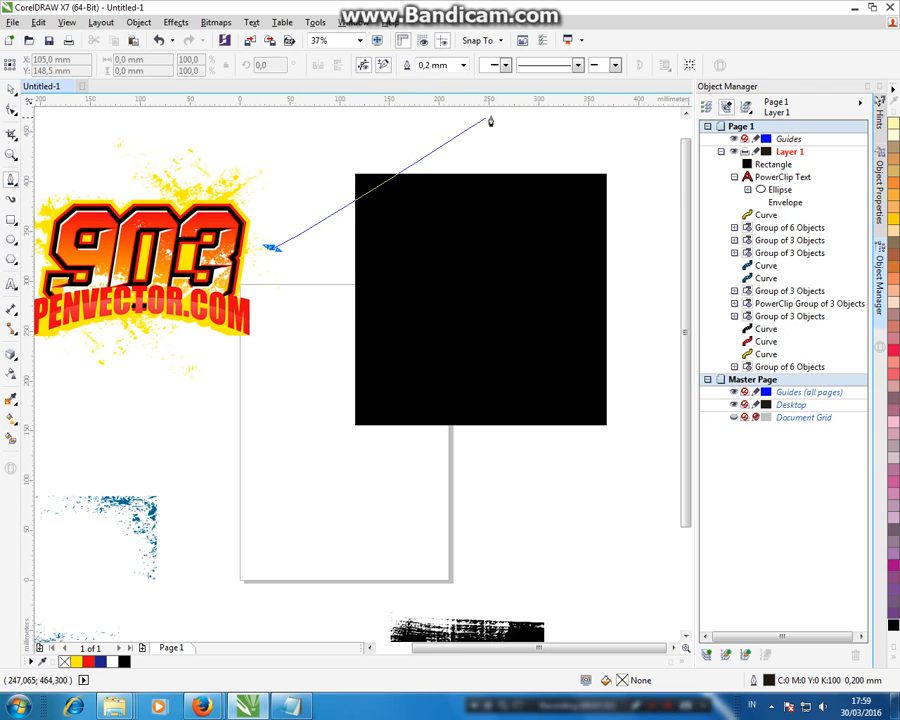
click(501, 121)
key(Delete)
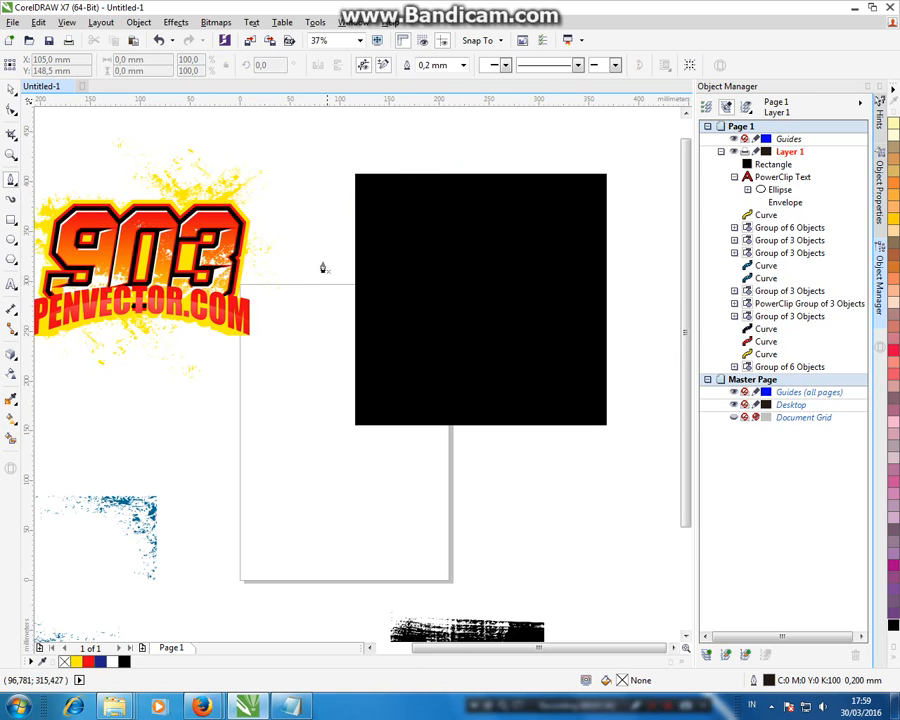
- Draw a closed jagged, claw-like shape about 370 × 433 mm with the Pen tool, its spikes crossing the black square diagonally
click(319, 264)
click(497, 136)
click(318, 362)
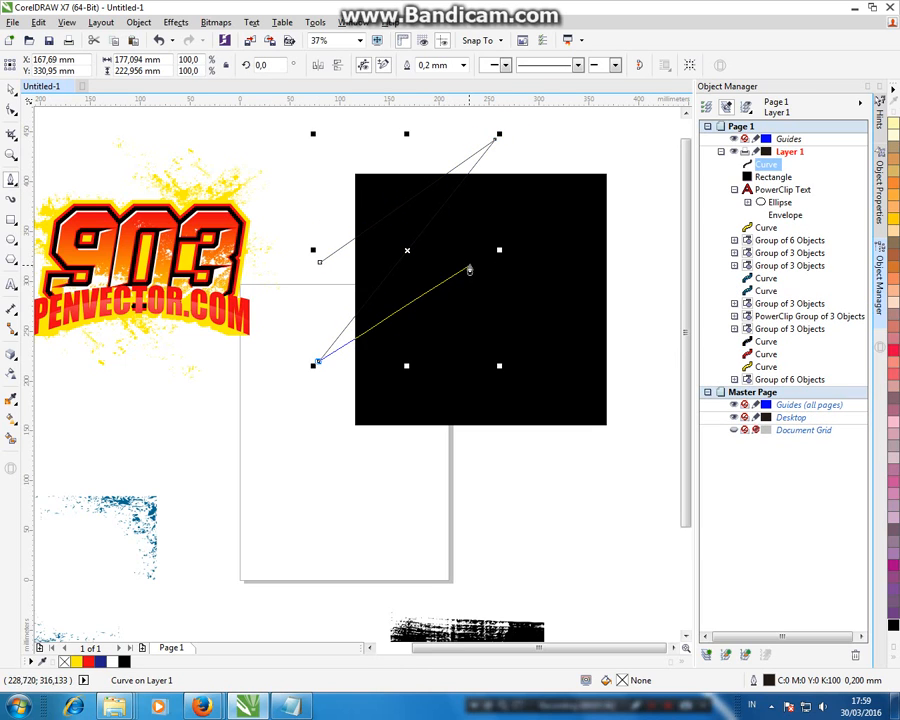
click(471, 261)
click(350, 473)
click(552, 212)
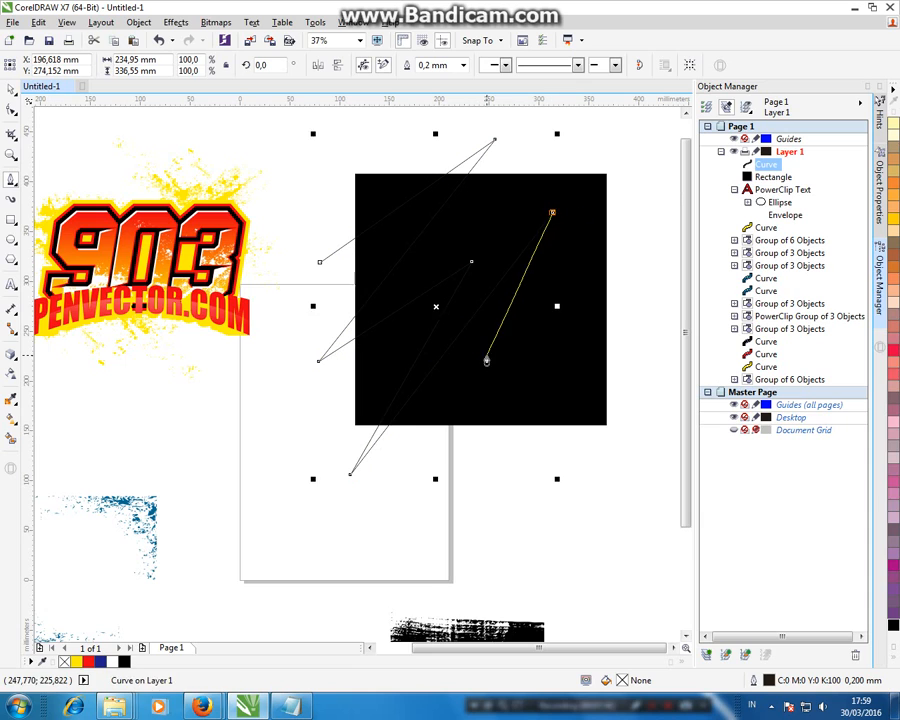
click(486, 355)
click(648, 181)
click(492, 508)
click(620, 338)
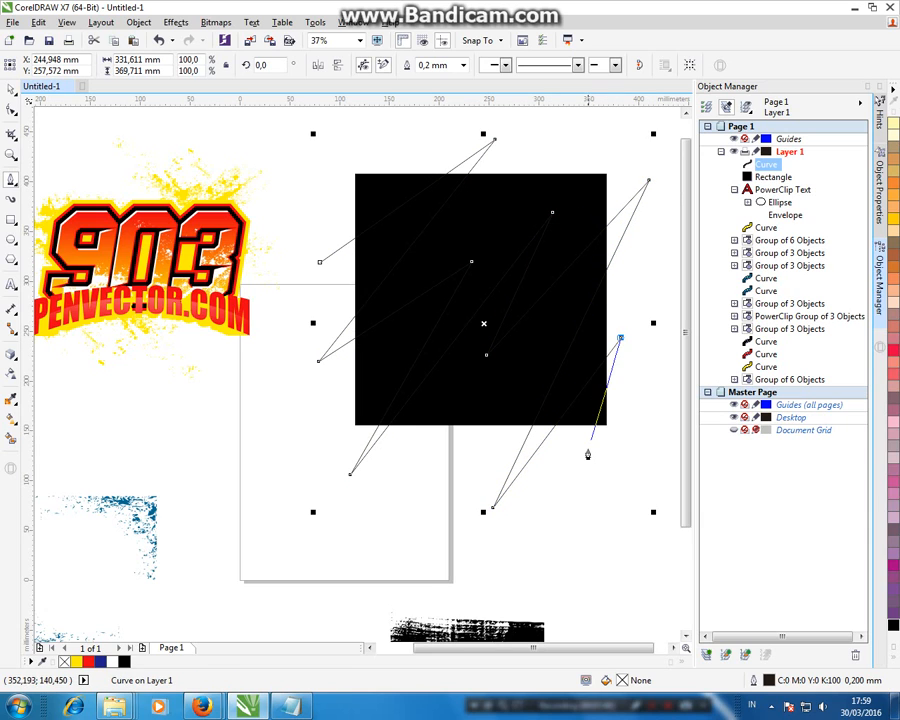
click(574, 478)
click(466, 570)
drag(280, 530, 297, 437)
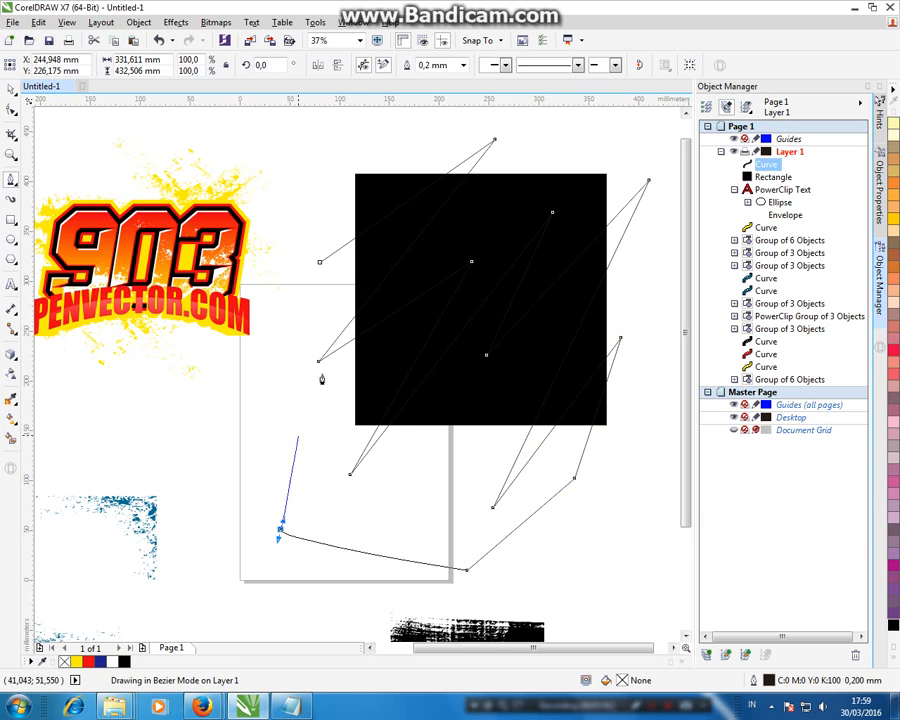
click(294, 286)
click(319, 262)
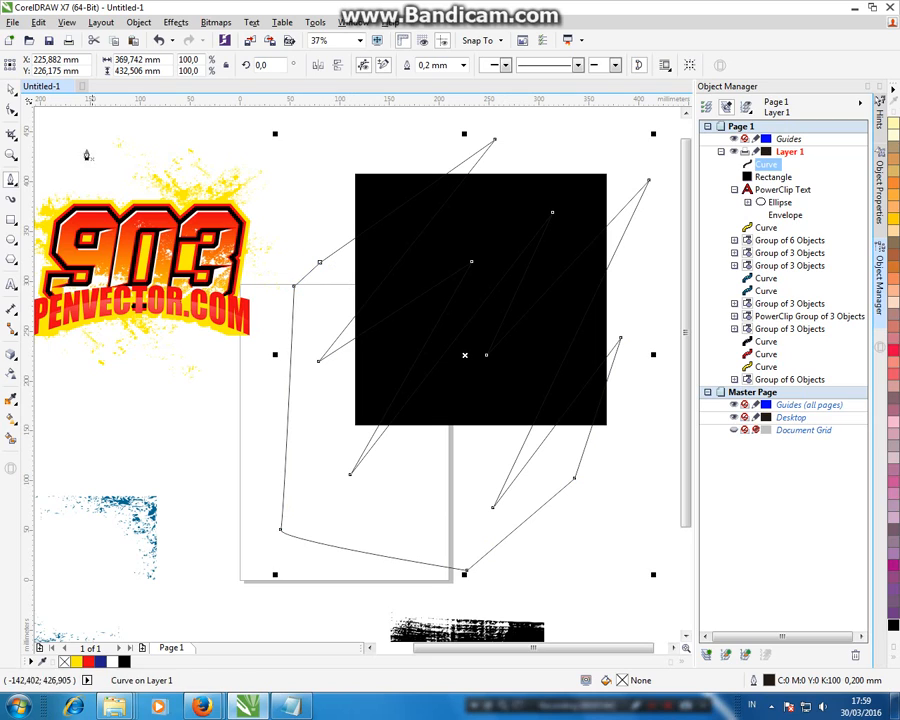
- Fill the jagged shape with 70% black and remove its outline
click(13, 90)
click(895, 665)
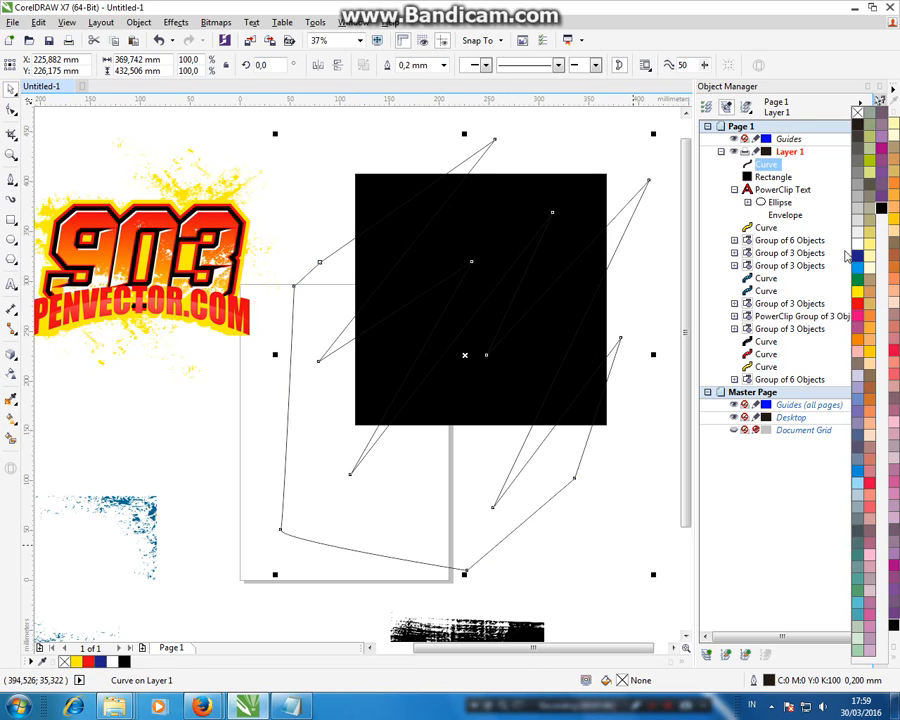
click(857, 137)
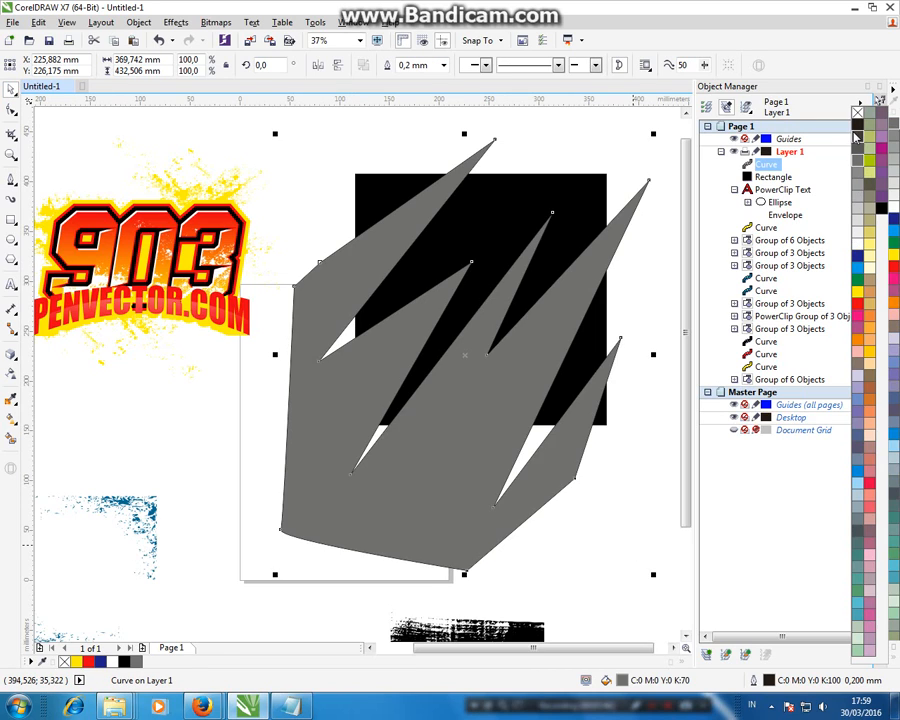
right_click(857, 113)
- Duplicate the jagged shape and offset the copy about 6 mm to the right and 3 mm down
key(ctrl+c)
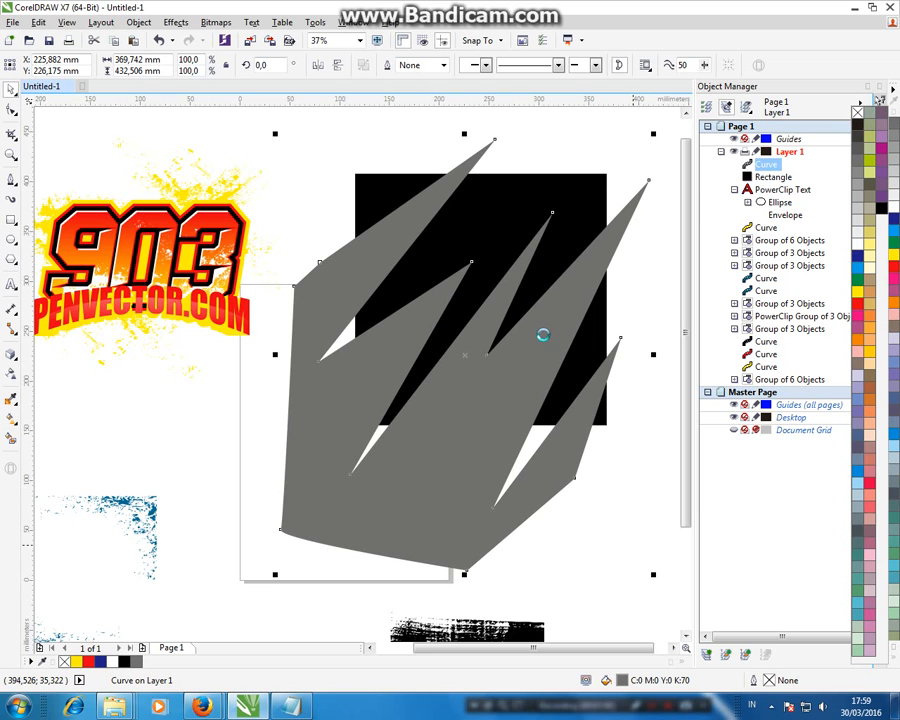
key(ctrl+v)
drag(539, 325, 543, 325)
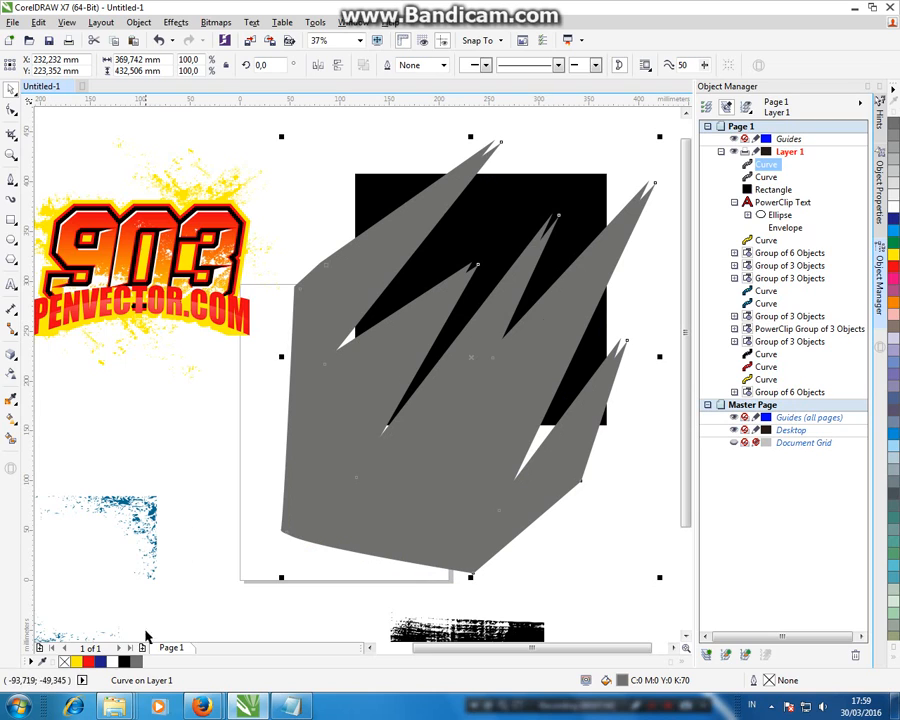
- Fill the offset copy of the jagged shape with 30% black
click(125, 661)
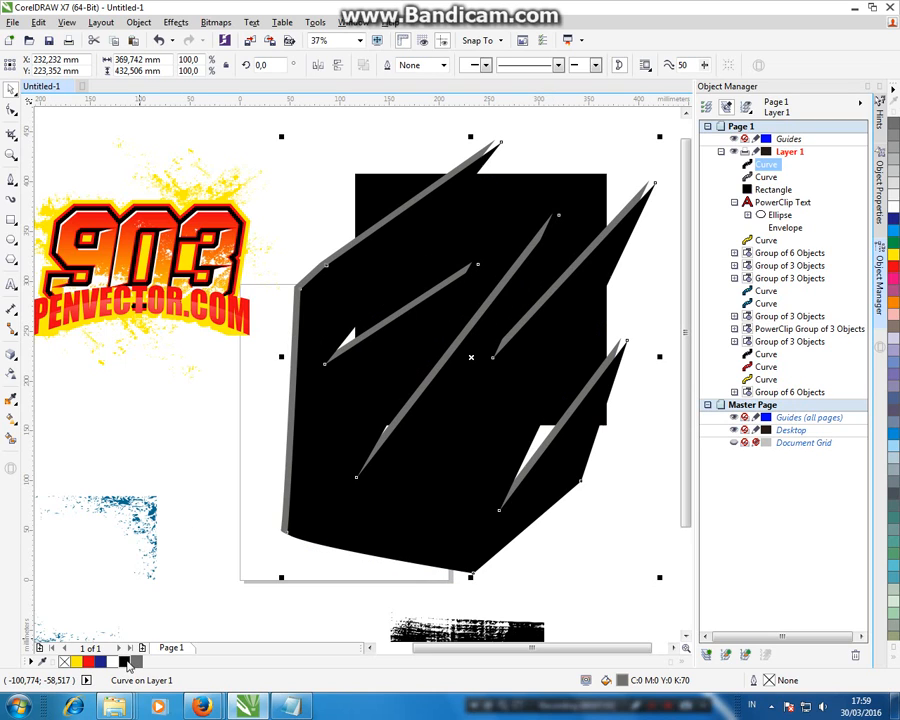
click(893, 175)
click(424, 150)
click(485, 147)
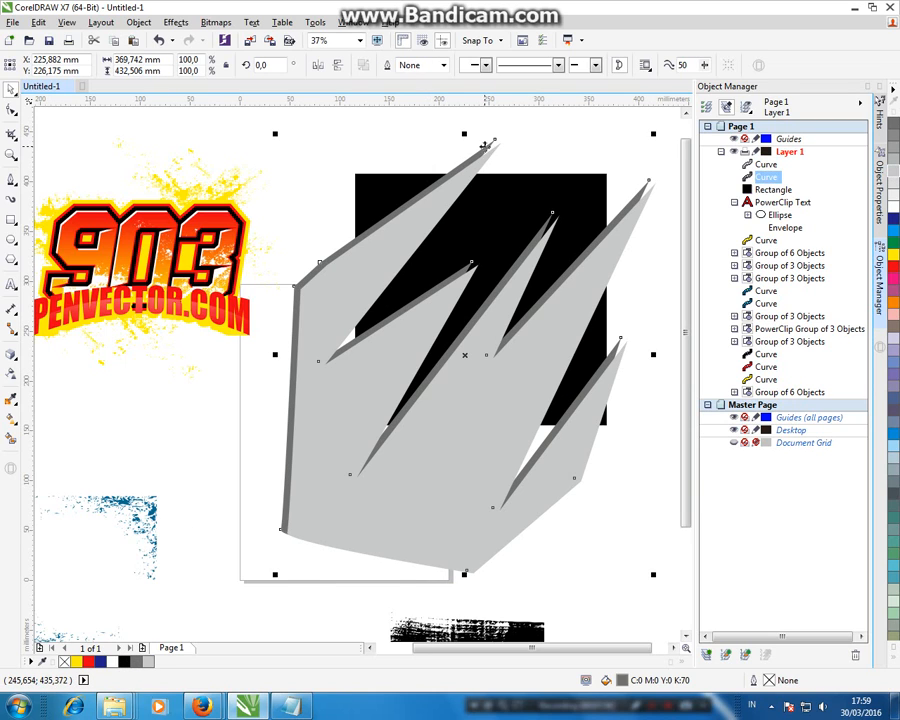
key(ctrl+z)
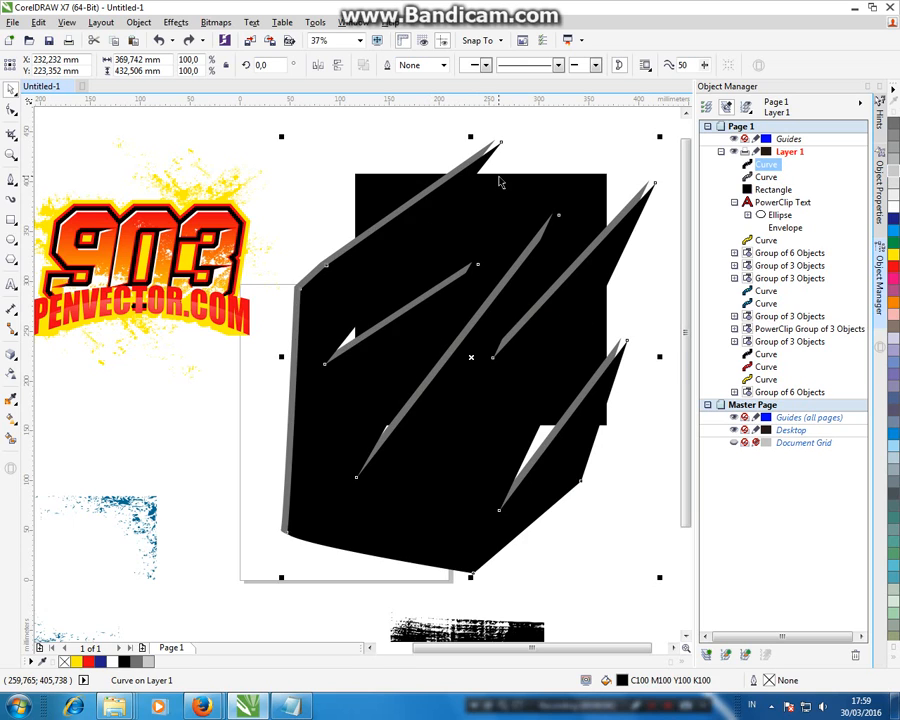
key(ctrl+shift+z)
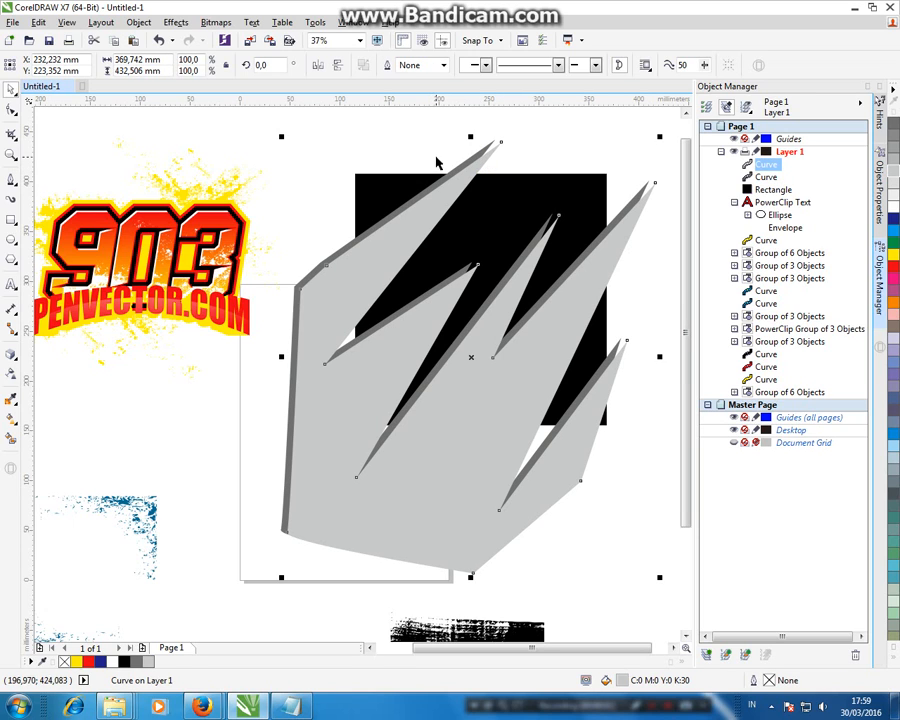
- Paste another dark grey copy of the original jagged shape and move the light grey copy to the front of the layer
click(436, 162)
click(490, 147)
key(ctrl+v)
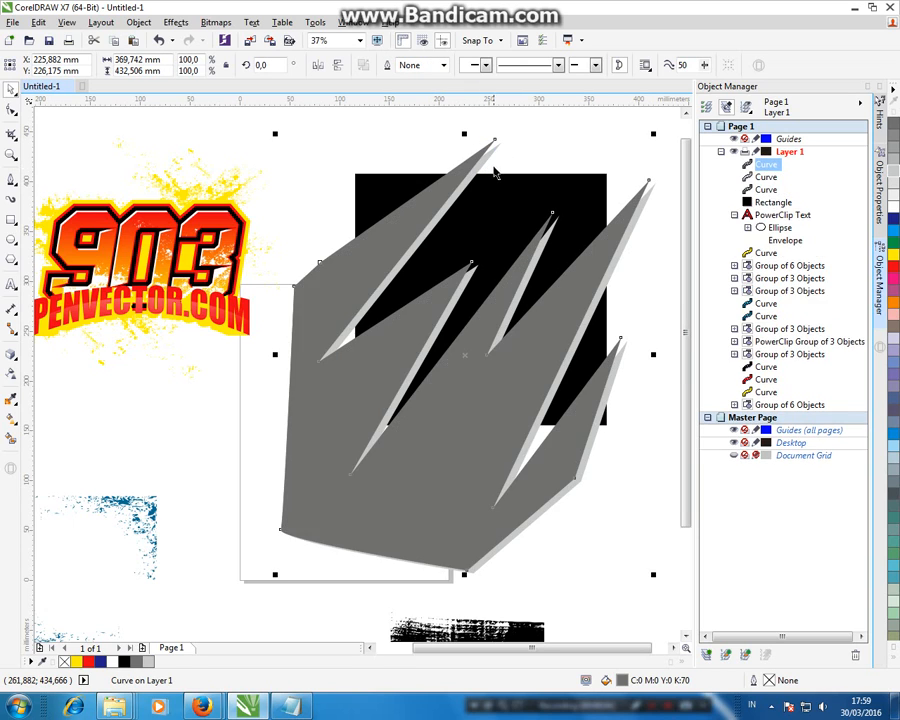
click(498, 156)
click(497, 157)
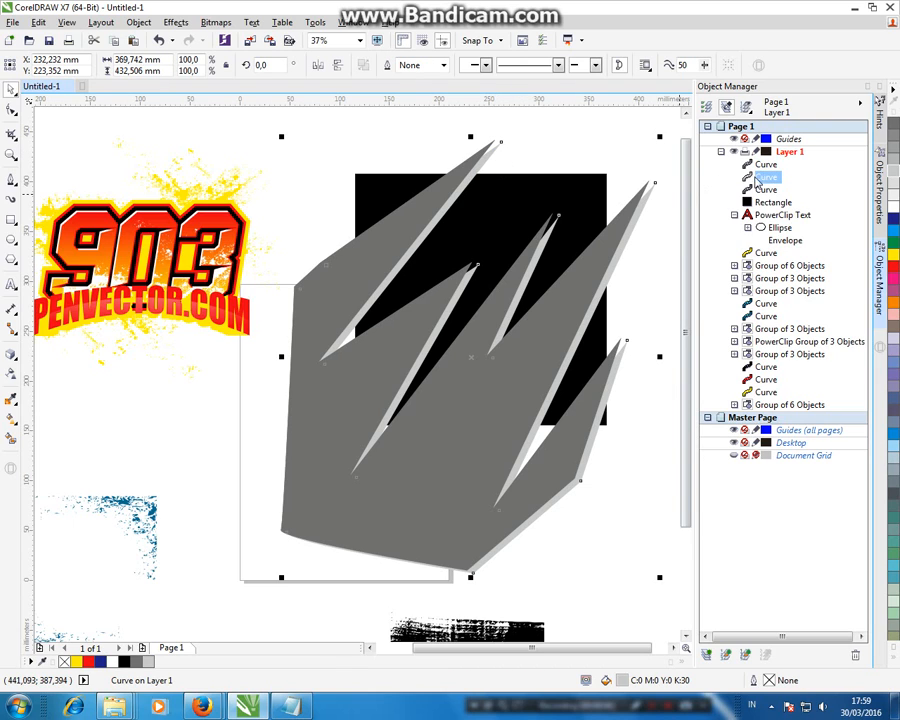
drag(762, 162, 757, 163)
click(489, 150)
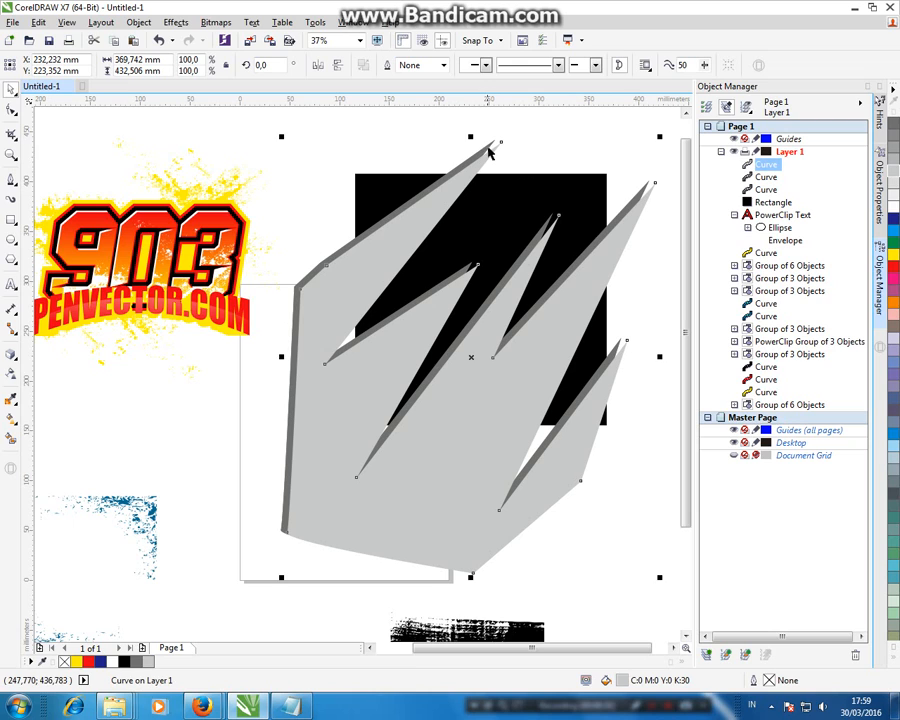
- Trim the pasted dark grey shape with the light grey copy, then delete the light grey copy
shift+click(488, 146)
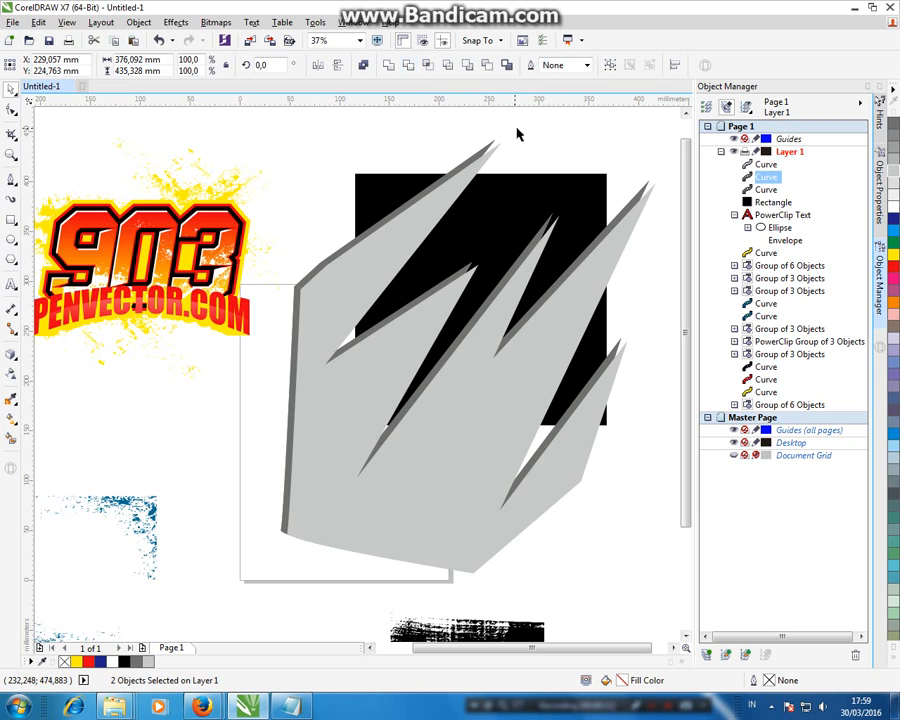
click(476, 179)
drag(476, 179, 548, 172)
key(ctrl+z)
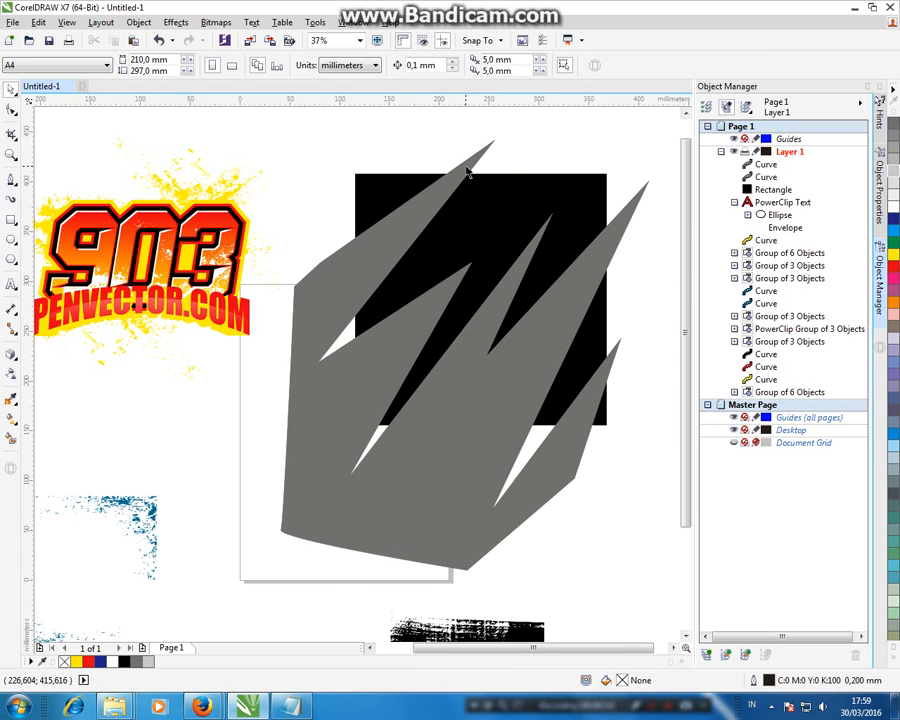
- Fill the trimmed edge strips with 30% black and group them with the dark grey jagged shape
key(ctrl+shift+z)
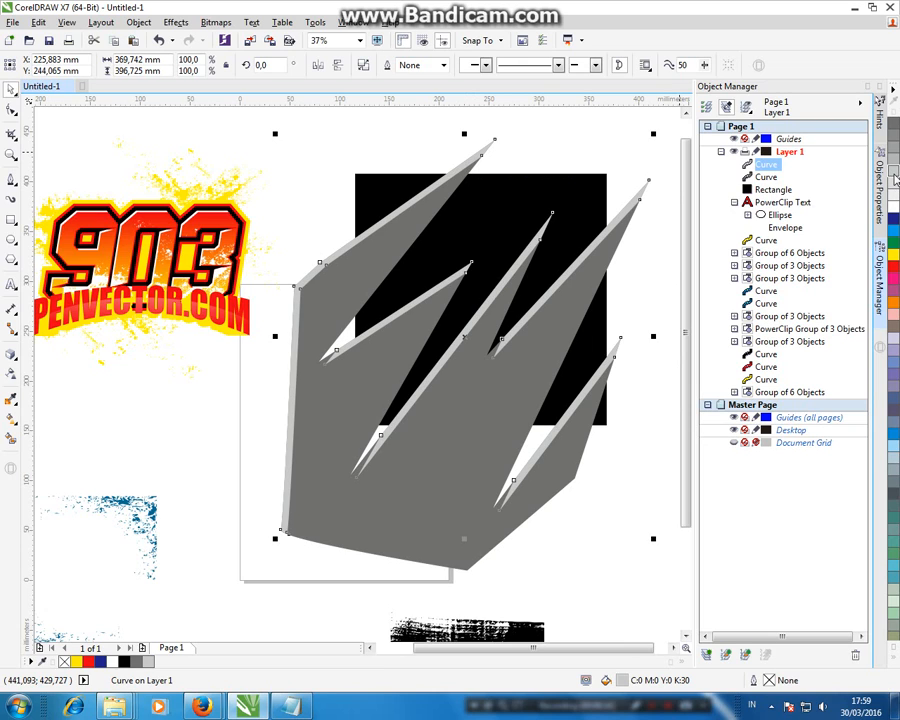
click(587, 156)
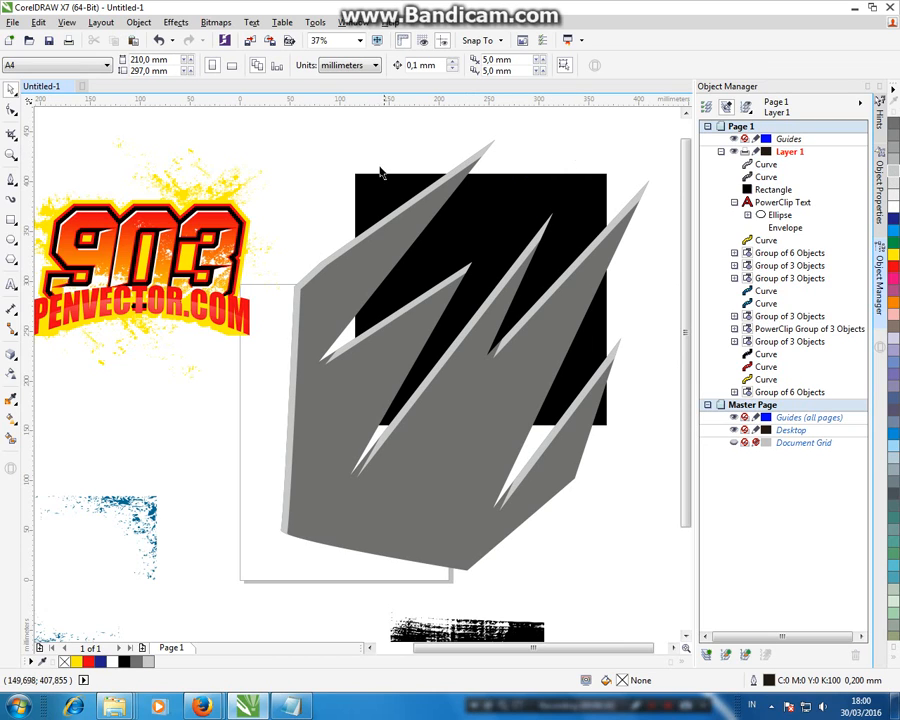
drag(316, 148, 650, 444)
click(643, 201)
click(604, 300)
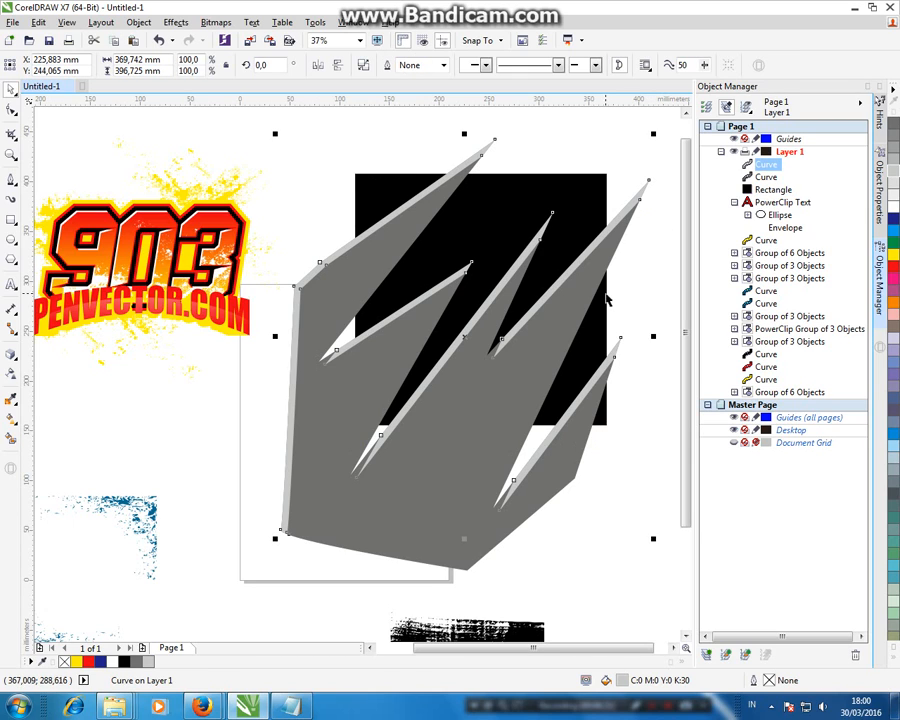
shift+click(595, 290)
key(ctrl+g)
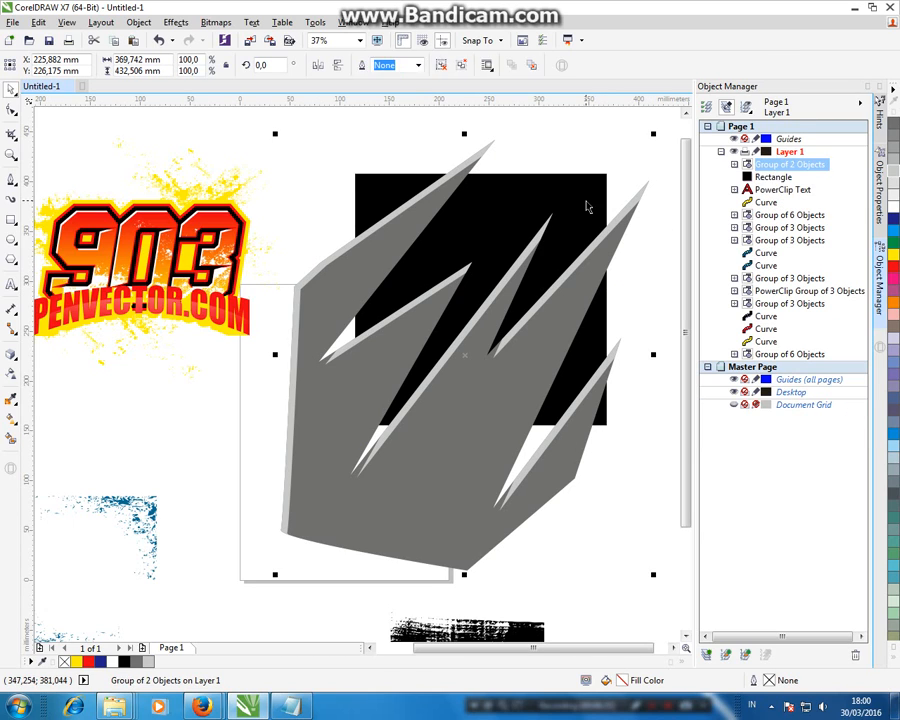
- Intersect the jagged group with the black square and delete the original group that extends beyond it
click(472, 174)
shift+click(465, 160)
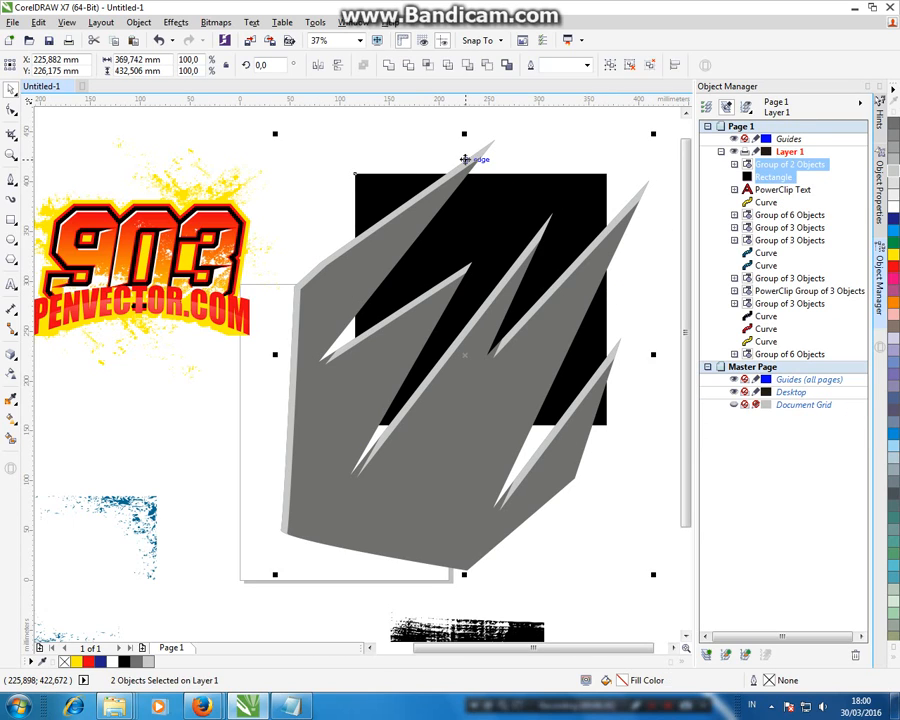
click(427, 67)
click(513, 140)
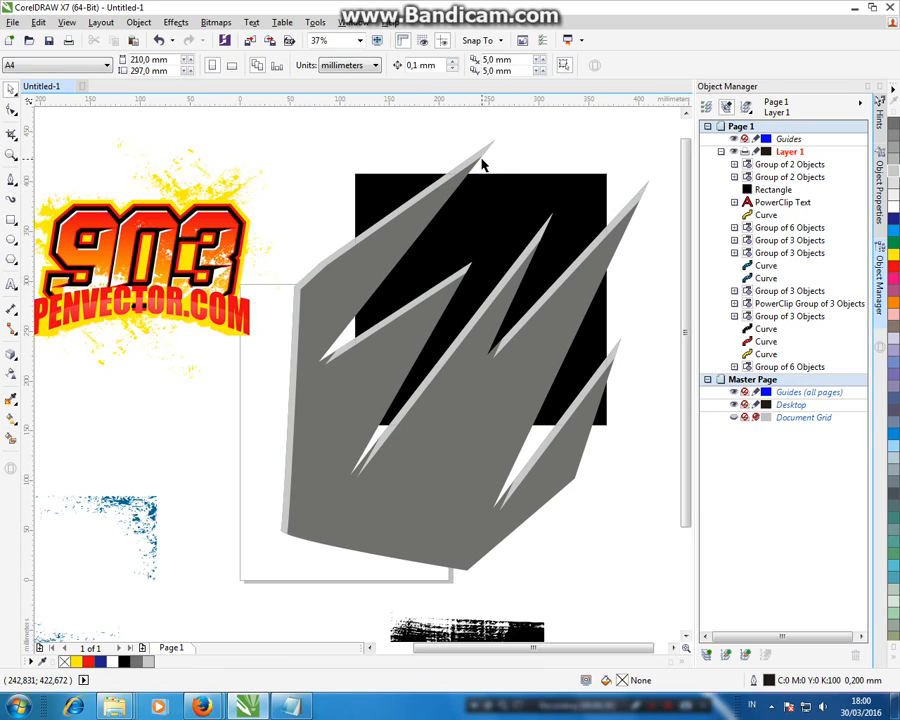
click(482, 159)
key(Delete)
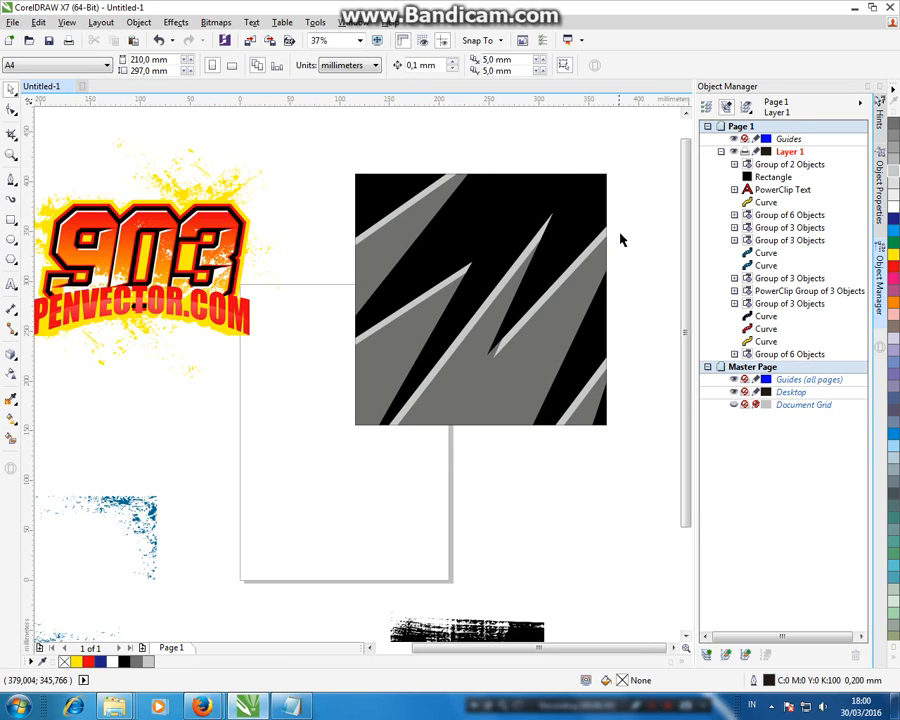
- Move the blue corner grunge texture onto the black square, enlarge it to about 234 × 142 mm and fit it into the square's upper-right corner
click(155, 520)
drag(155, 520, 593, 224)
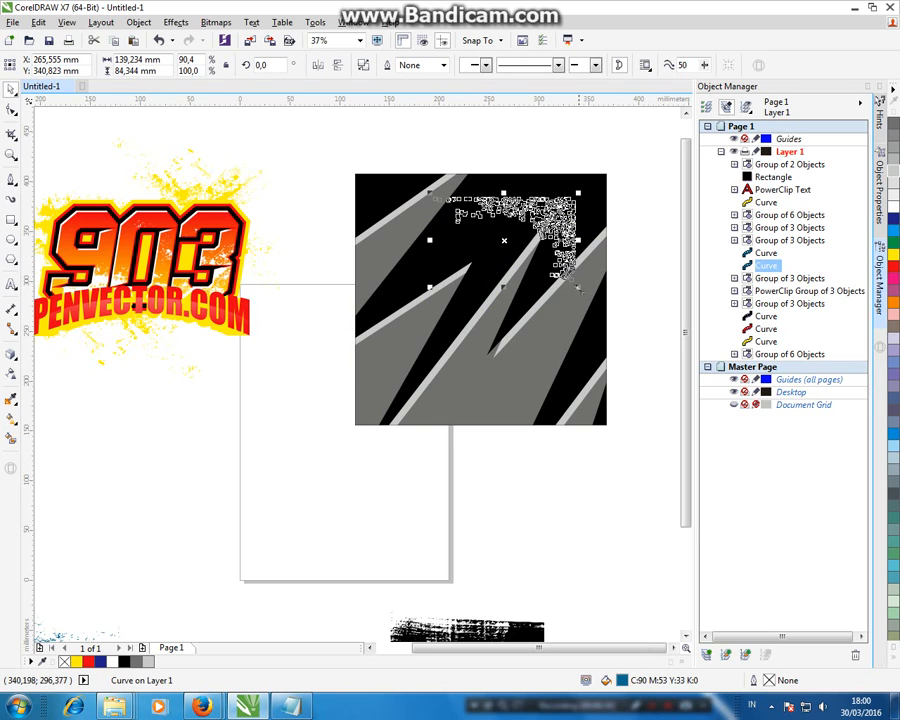
drag(579, 288, 643, 373)
drag(603, 223, 556, 203)
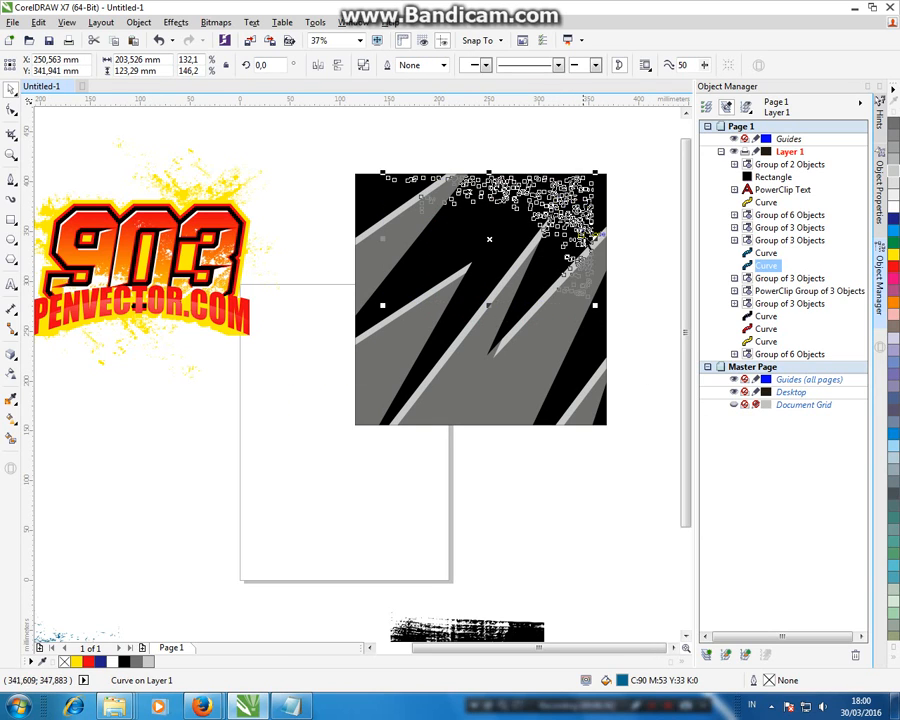
drag(599, 312, 628, 330)
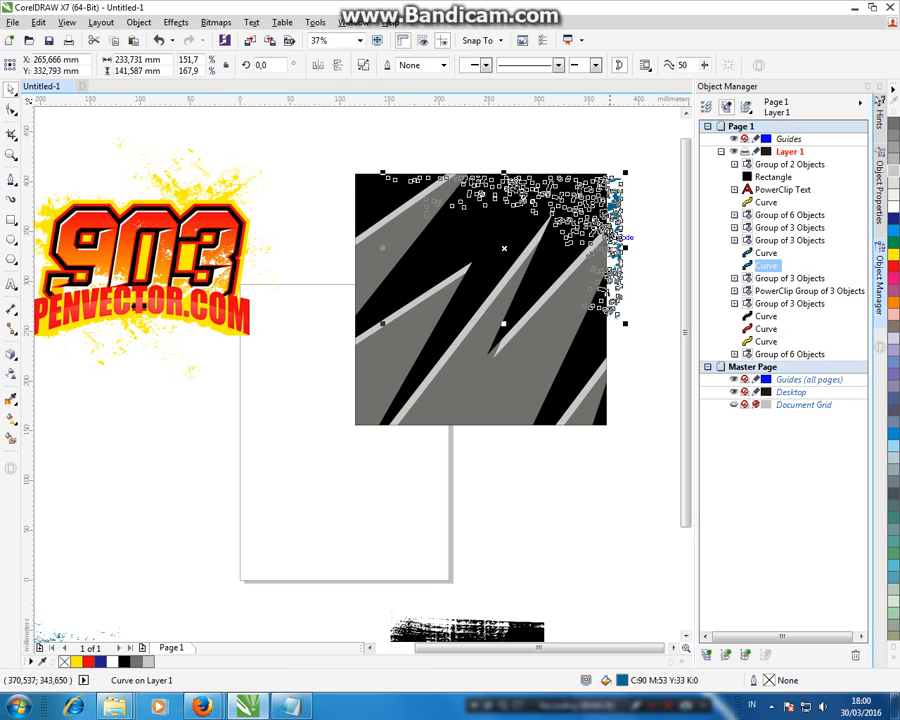
drag(610, 238, 591, 243)
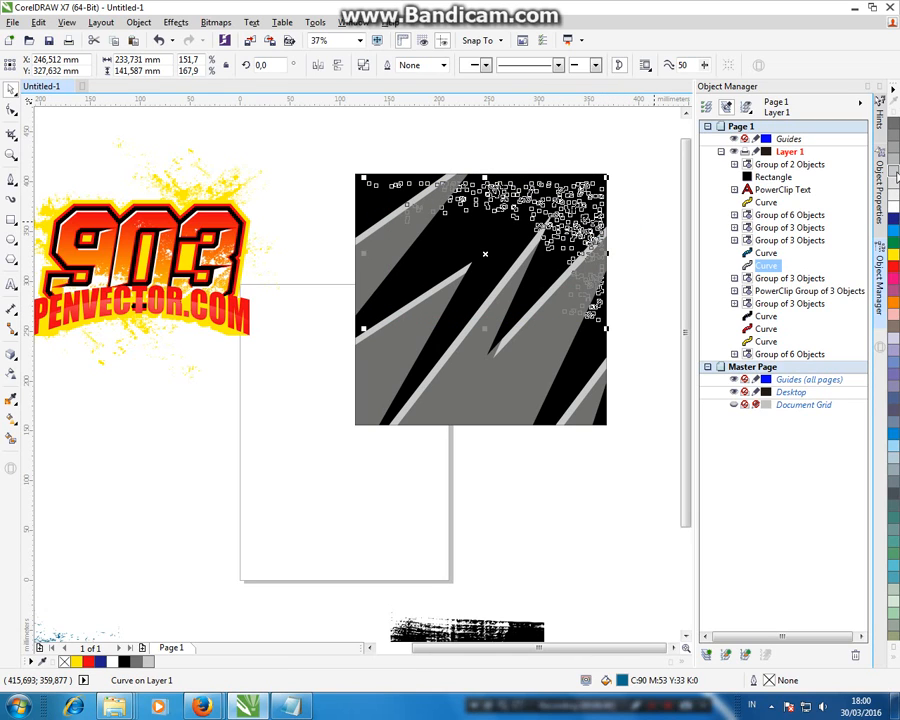
- Fill the corner grunge texture with 30% black and move it to the front of the layer above the jagged stripes
click(895, 176)
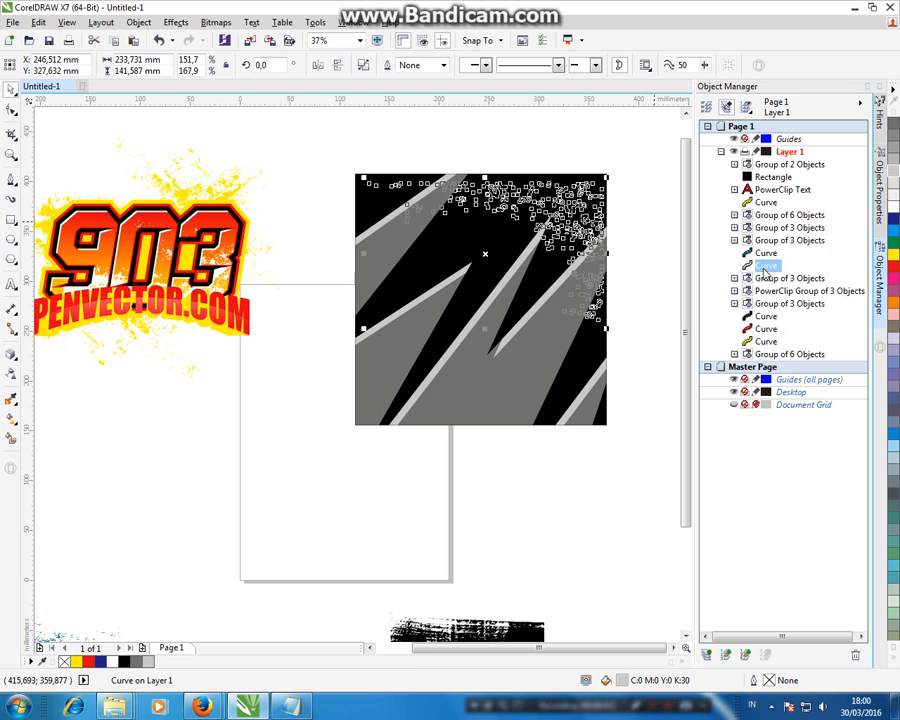
drag(776, 159, 776, 162)
click(616, 164)
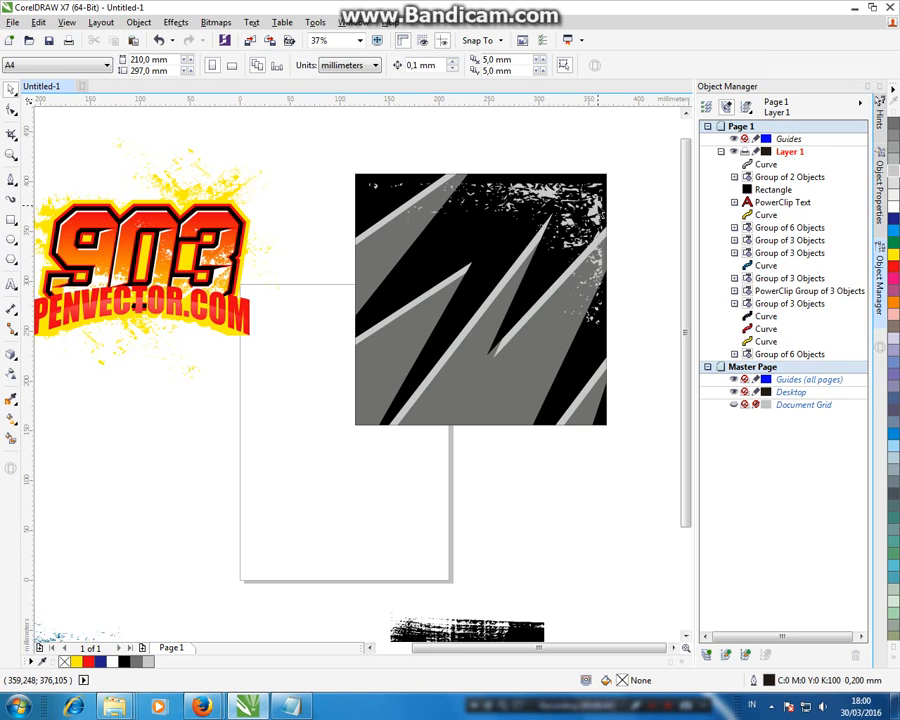
click(607, 282)
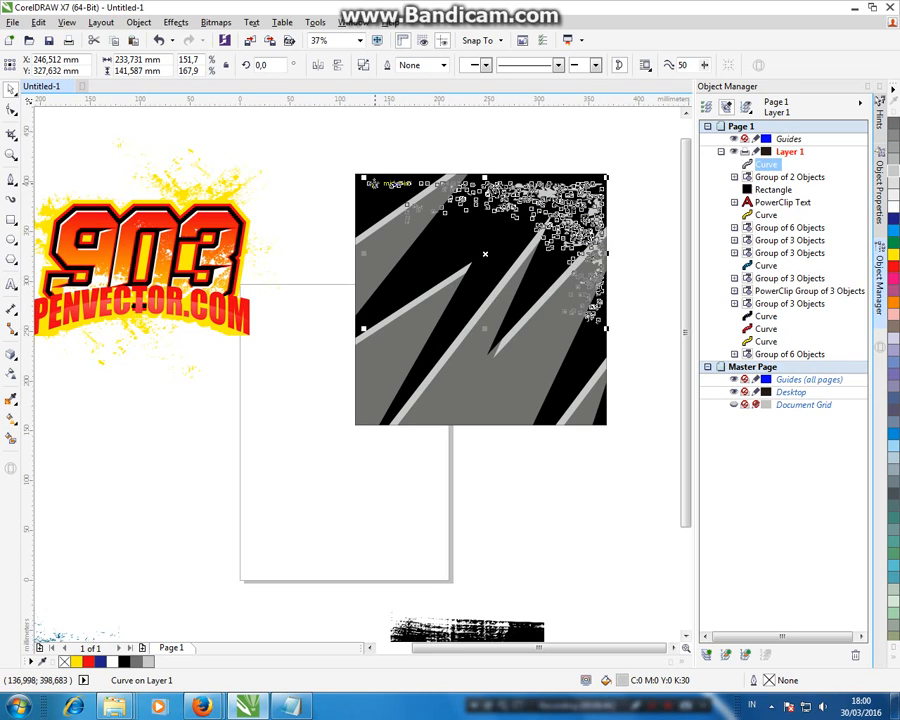
- Enlarge the corner grunge texture to about 264 × 160 mm so it overlaps the black square's upper-right edges
drag(365, 179, 334, 107)
drag(596, 254, 607, 258)
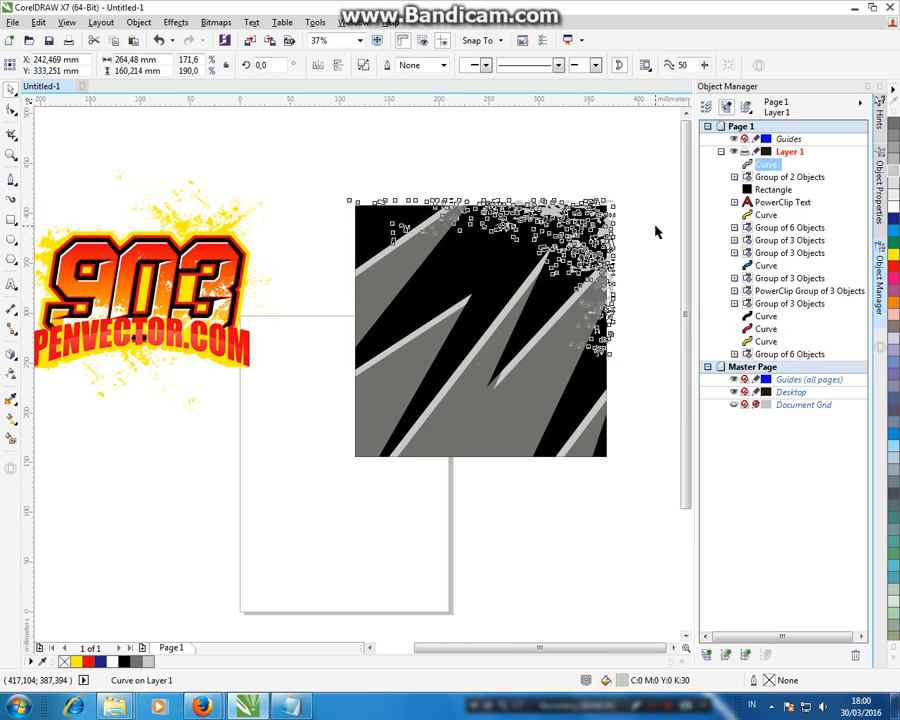
click(618, 240)
click(602, 238)
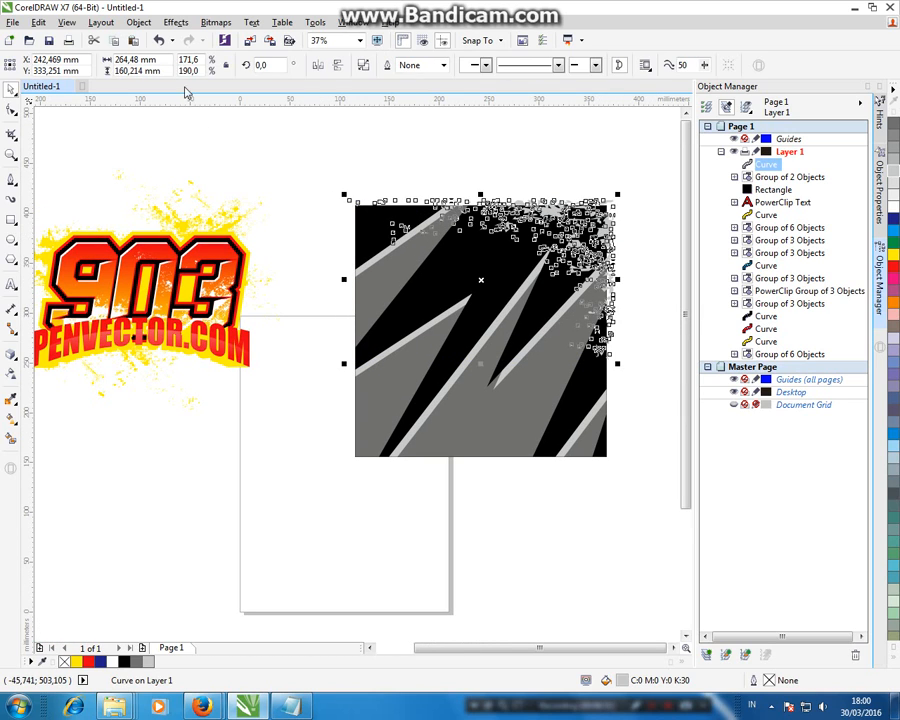
- Place the corner grunge texture inside the black square as PowerClip contents
click(138, 22)
mouse_move(165, 144)
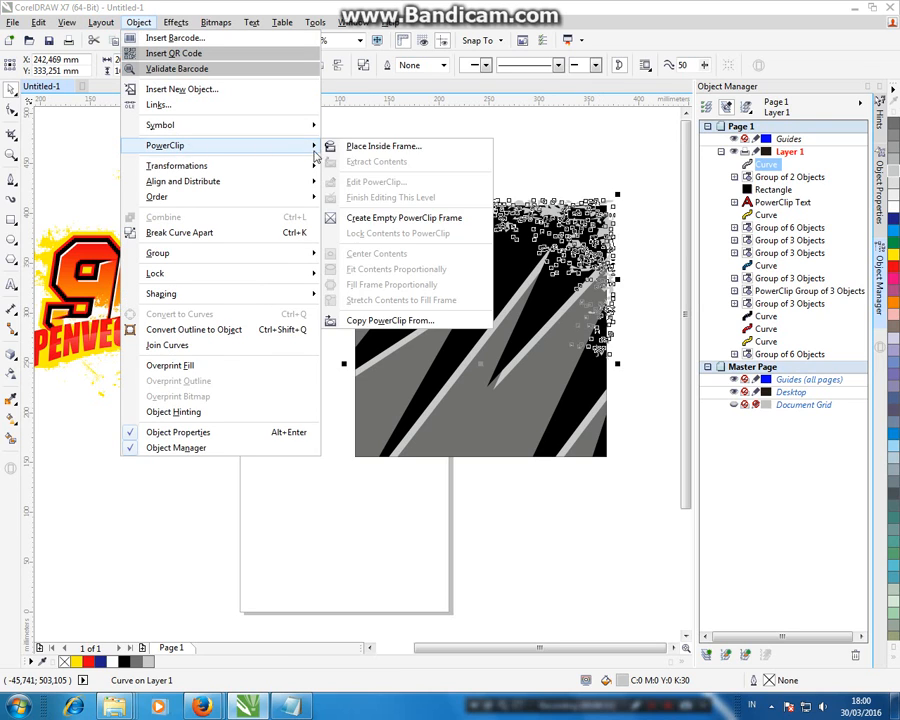
click(420, 144)
click(484, 269)
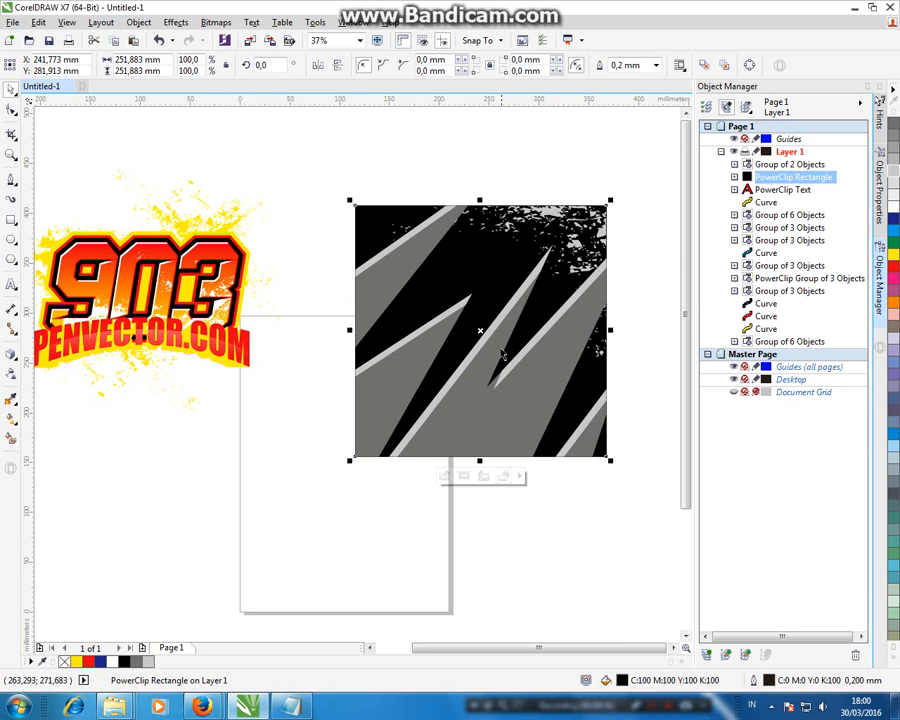
click(375, 498)
- Enlarge the remaining blue corner texture to about 401 × 243 mm and move it over the black square's lower-left corner
scroll(285, 286, down, 3)
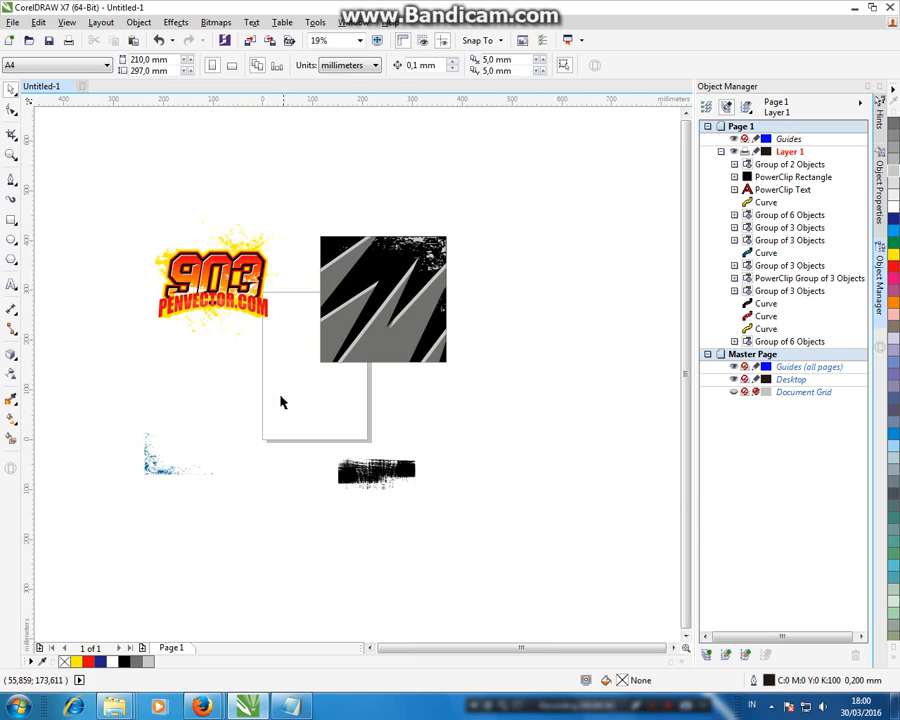
click(160, 470)
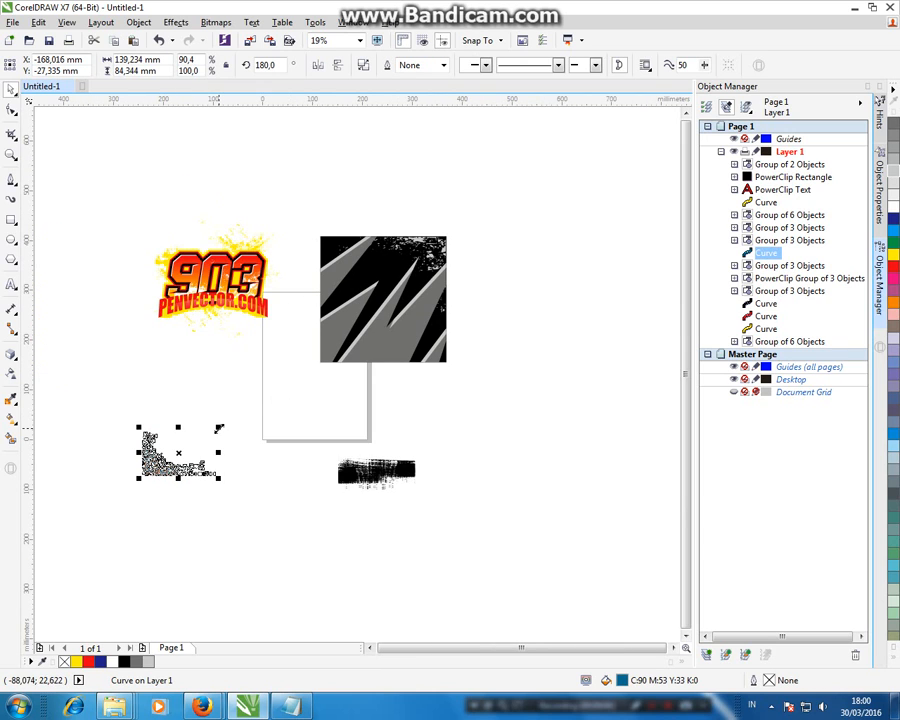
drag(219, 427, 327, 353)
drag(198, 452, 368, 345)
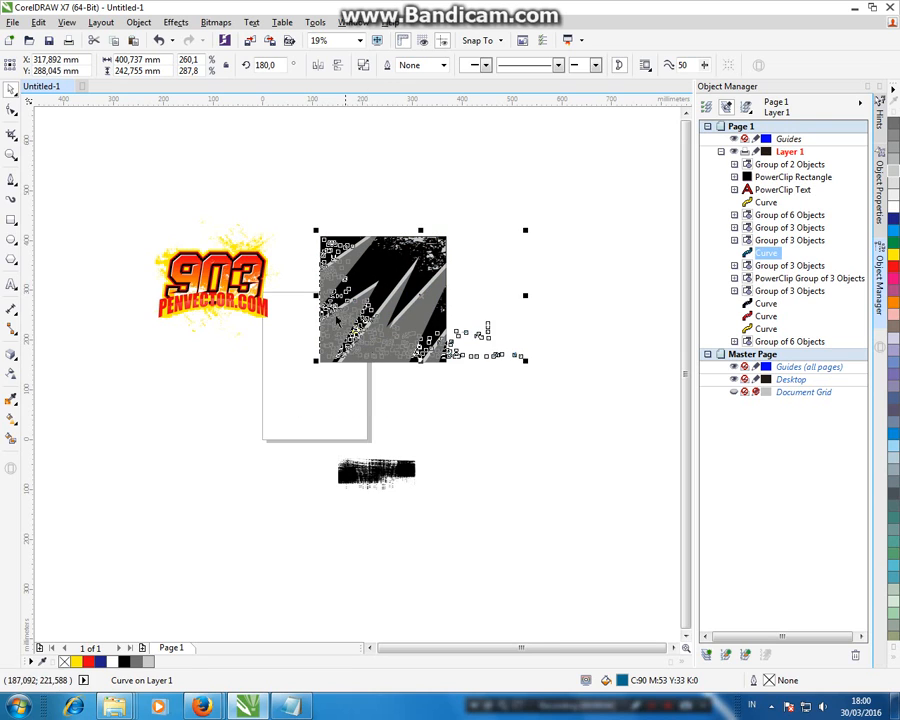
click(517, 302)
- Fill the lower-left grunge texture with 30% black
click(514, 355)
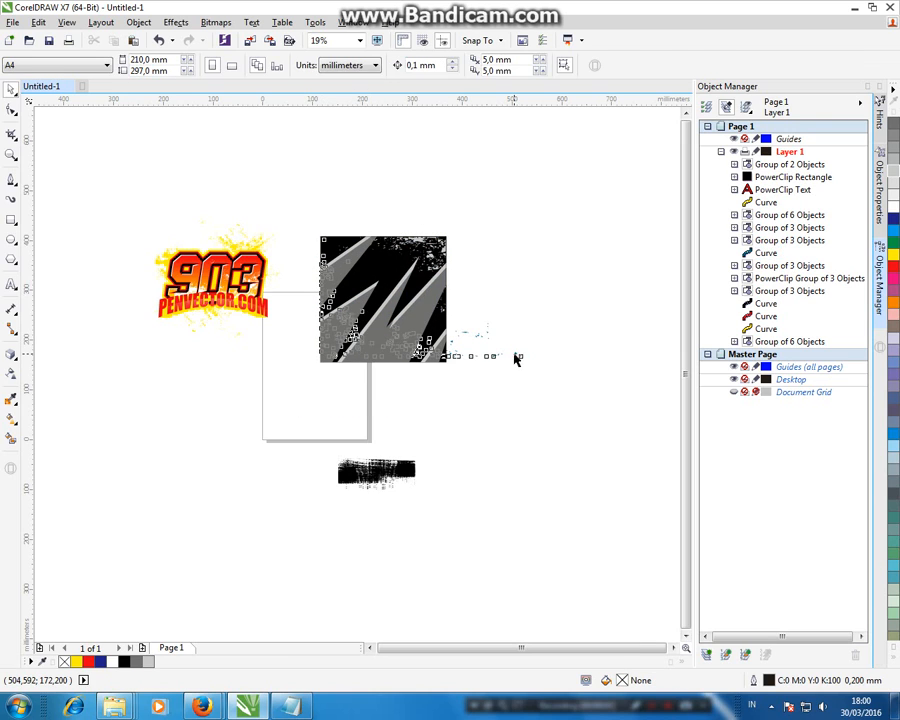
click(150, 663)
click(222, 500)
- Place the lower-left grunge texture inside the grouped jagged stripes as PowerClip contents
click(12, 155)
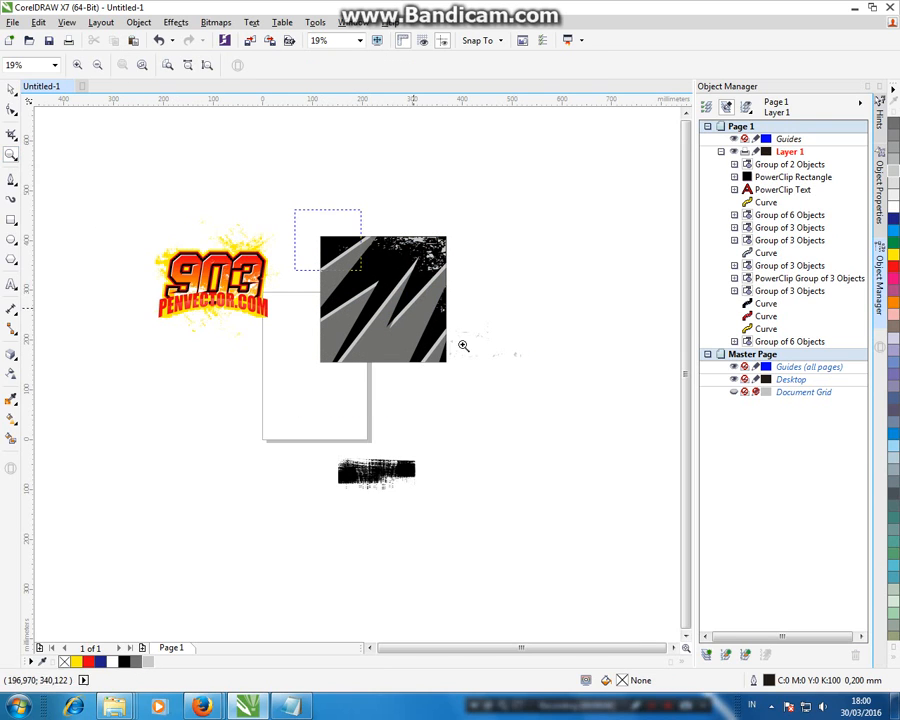
click(462, 345)
click(11, 90)
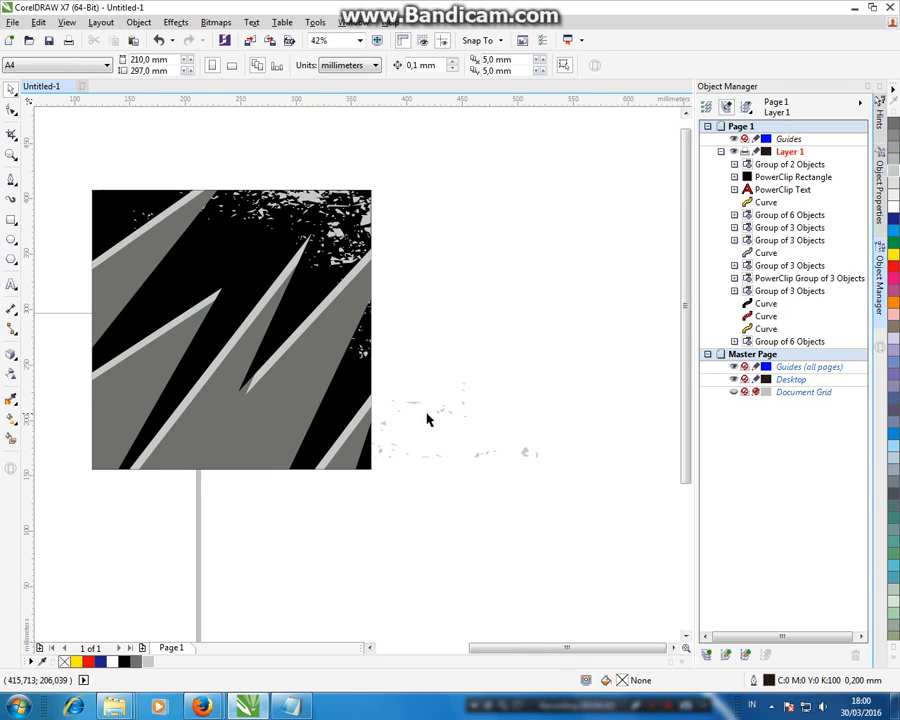
click(445, 418)
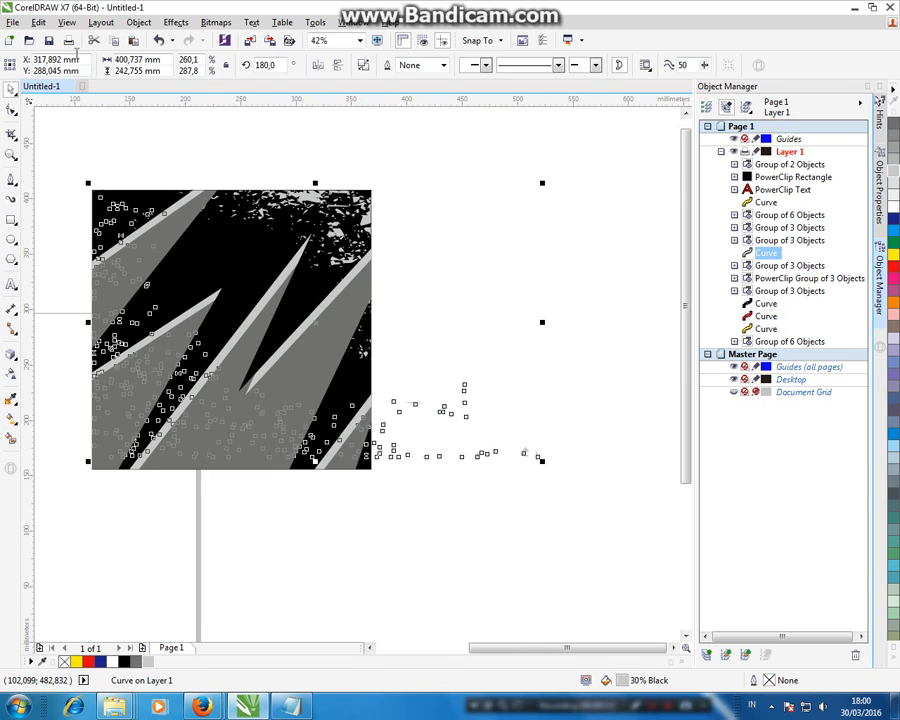
click(138, 22)
click(315, 148)
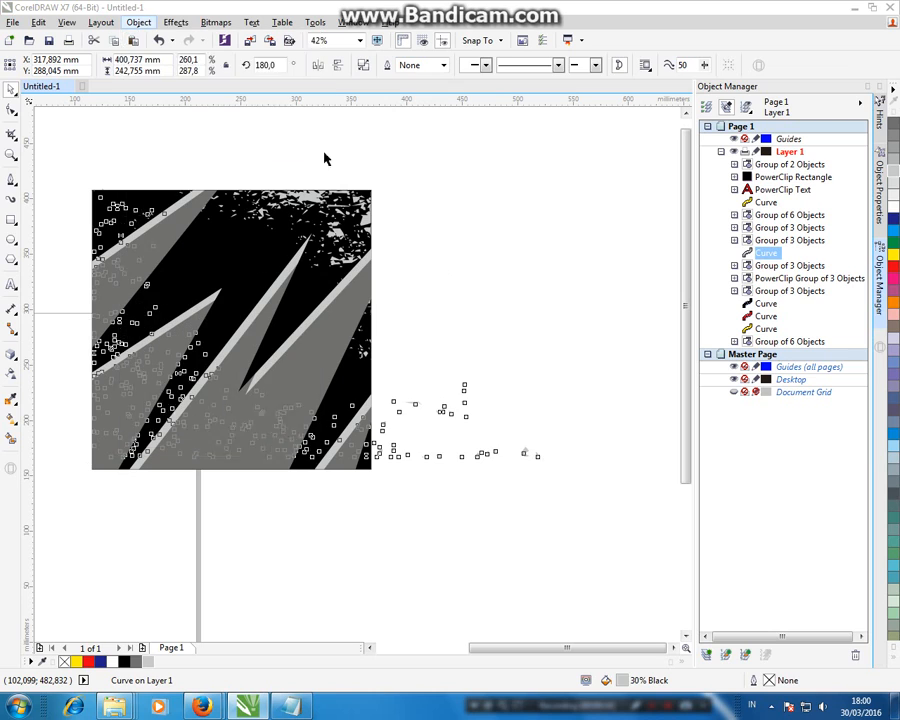
click(105, 444)
- Edit the jagged group's PowerClip contents, shifting the grunge texture slightly down and left past the square's corner, and finish editing
click(195, 485)
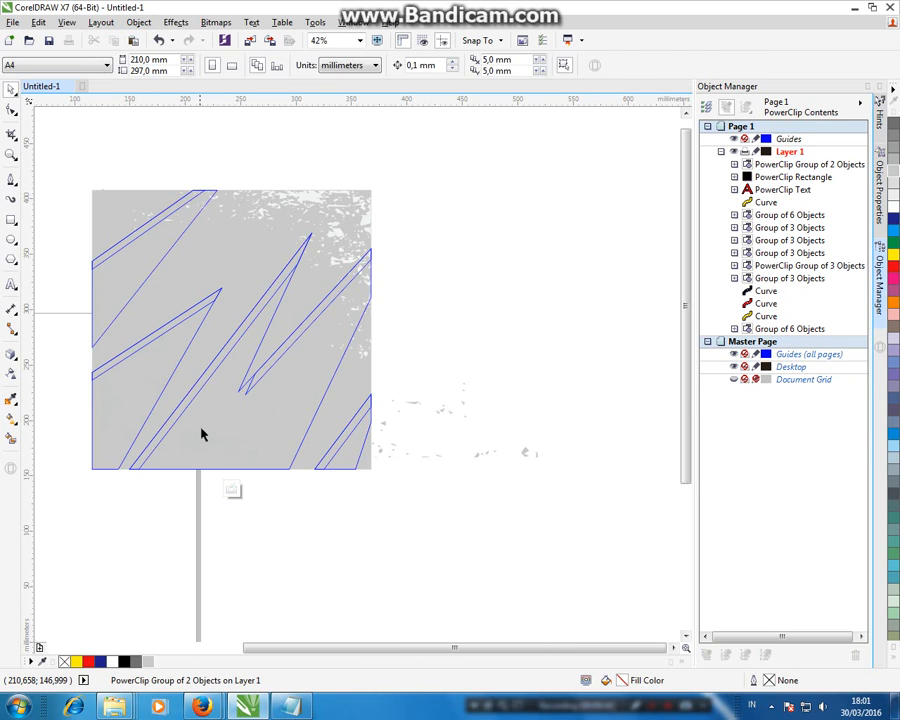
click(201, 434)
mouse_move(199, 424)
mouse_down()
mouse_move(199, 442)
mouse_move(188, 440)
mouse_up()
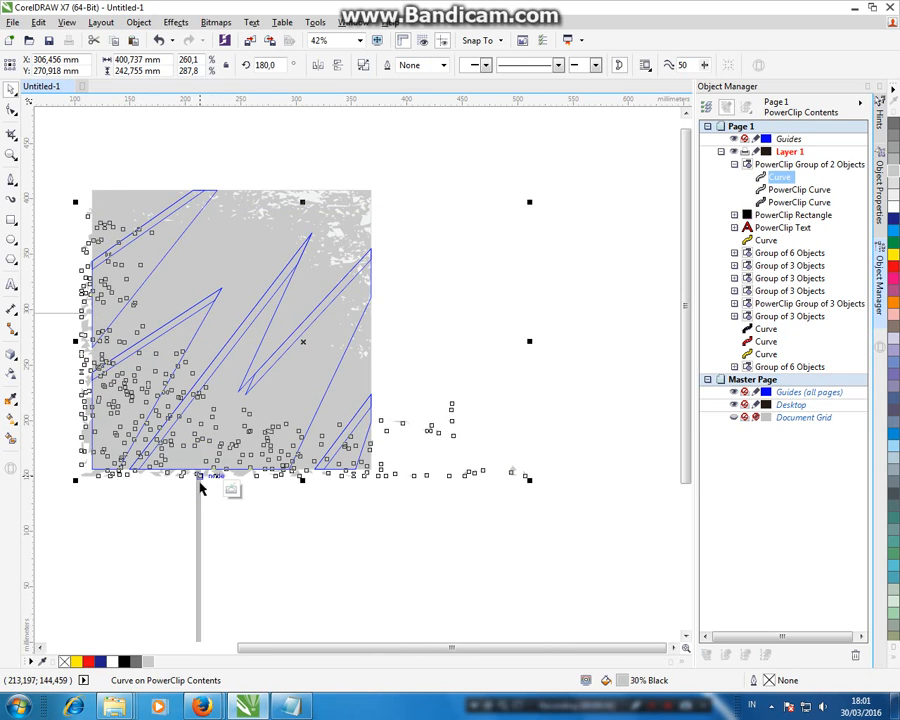
click(231, 488)
click(225, 519)
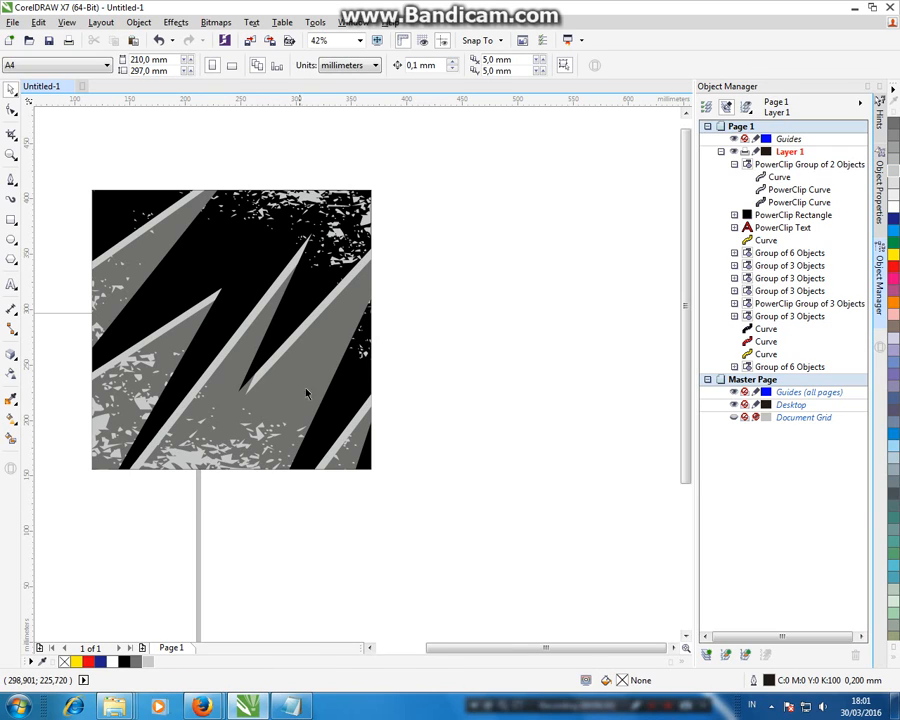
click(222, 242)
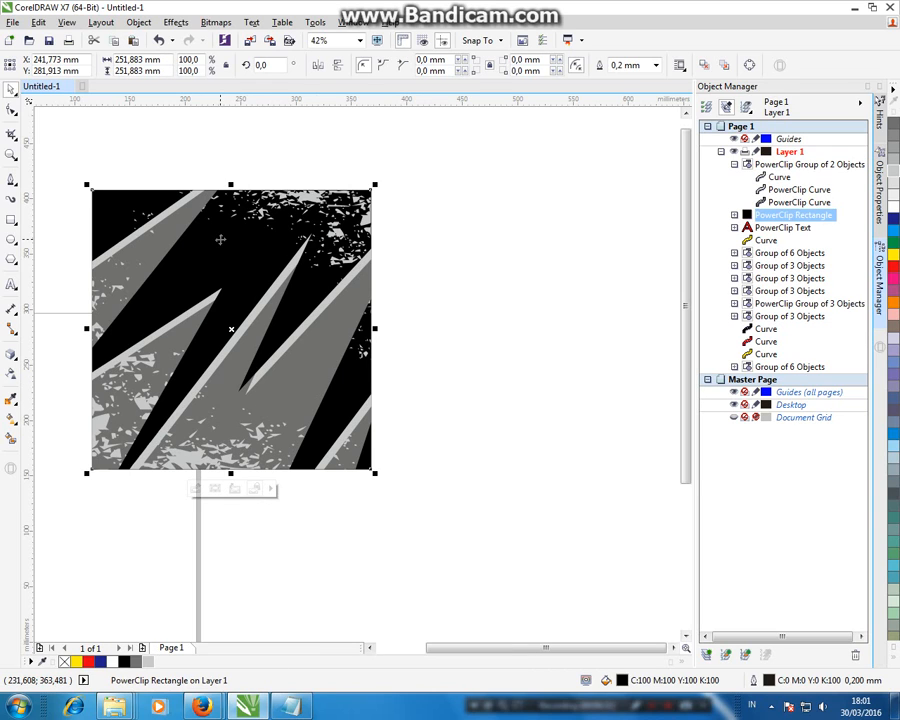
click(461, 299)
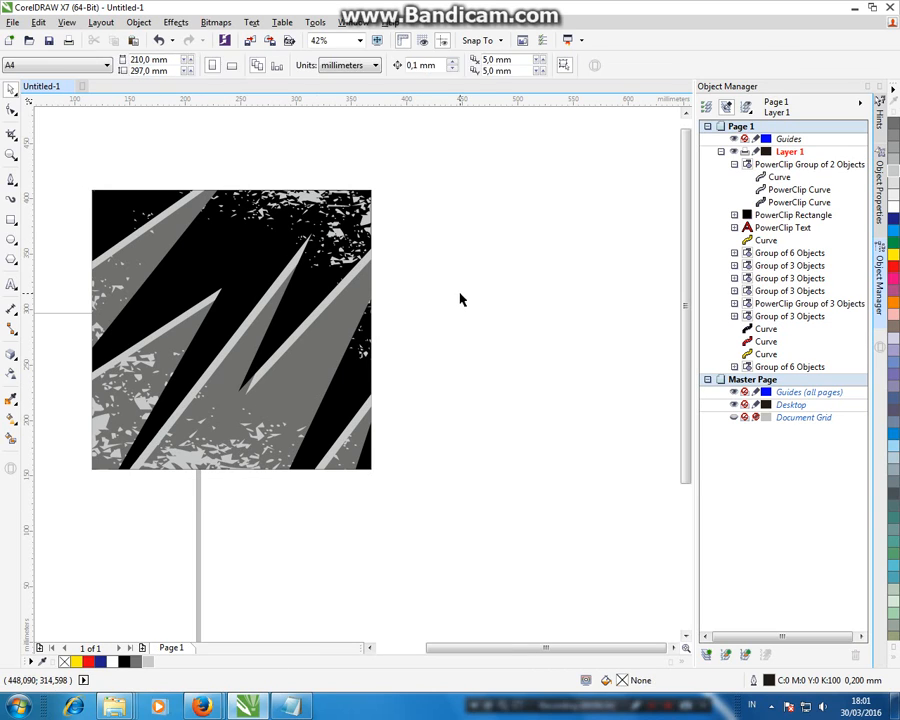
scroll(461, 299, down, 2)
drag(477, 230, 53, 196)
click(14, 157)
drag(288, 220, 448, 423)
click(13, 93)
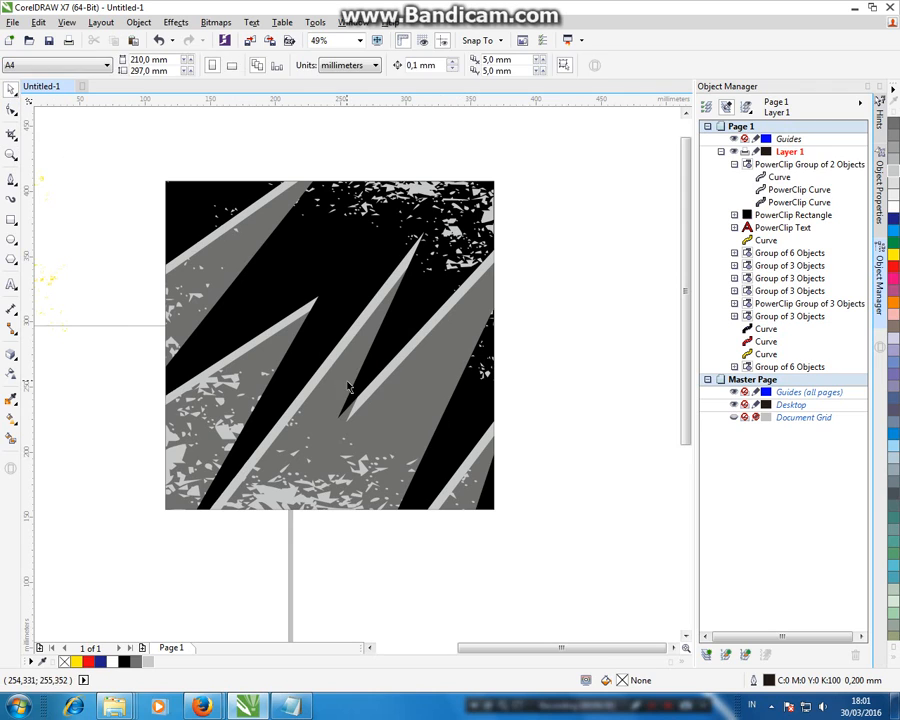
- Ungroup the jagged PowerClip group to separate the dark grey shape from the light grey strips
drag(346, 391, 324, 330)
key(ctrl+z)
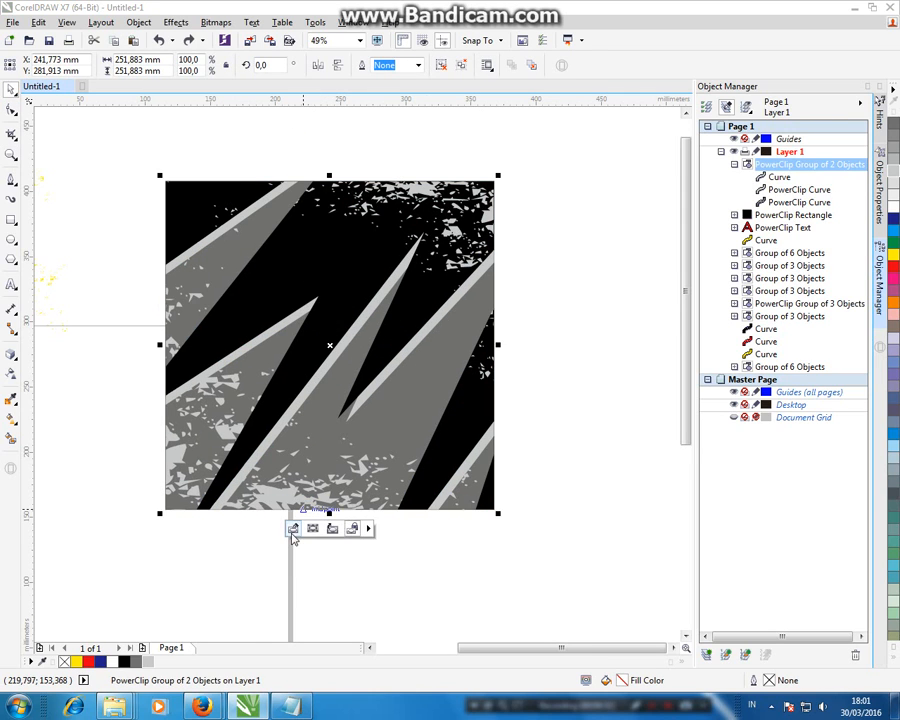
click(294, 528)
click(330, 530)
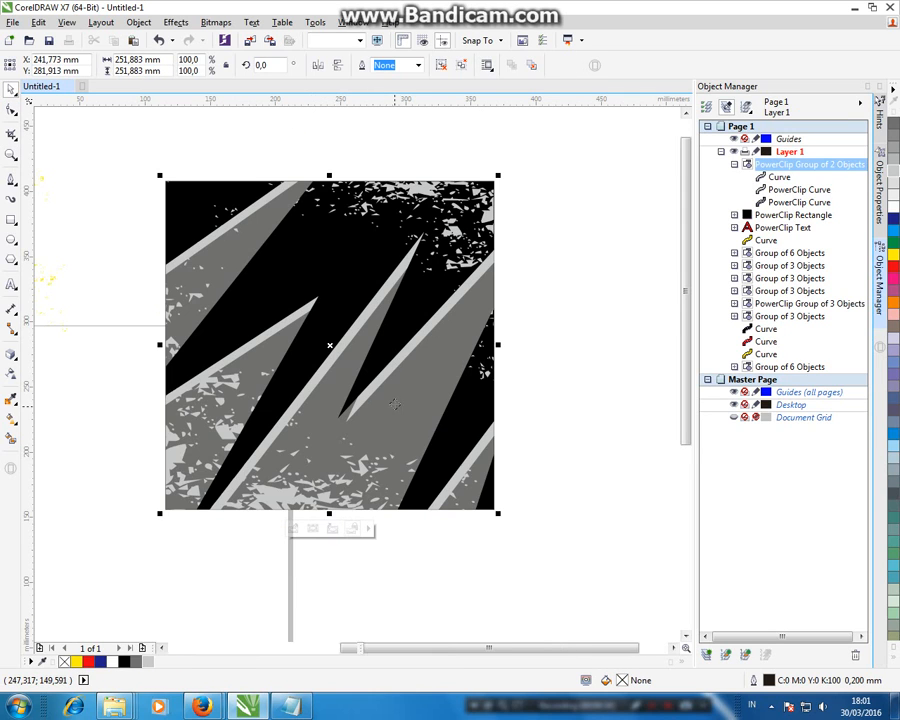
key(ctrl+u)
drag(448, 325, 444, 287)
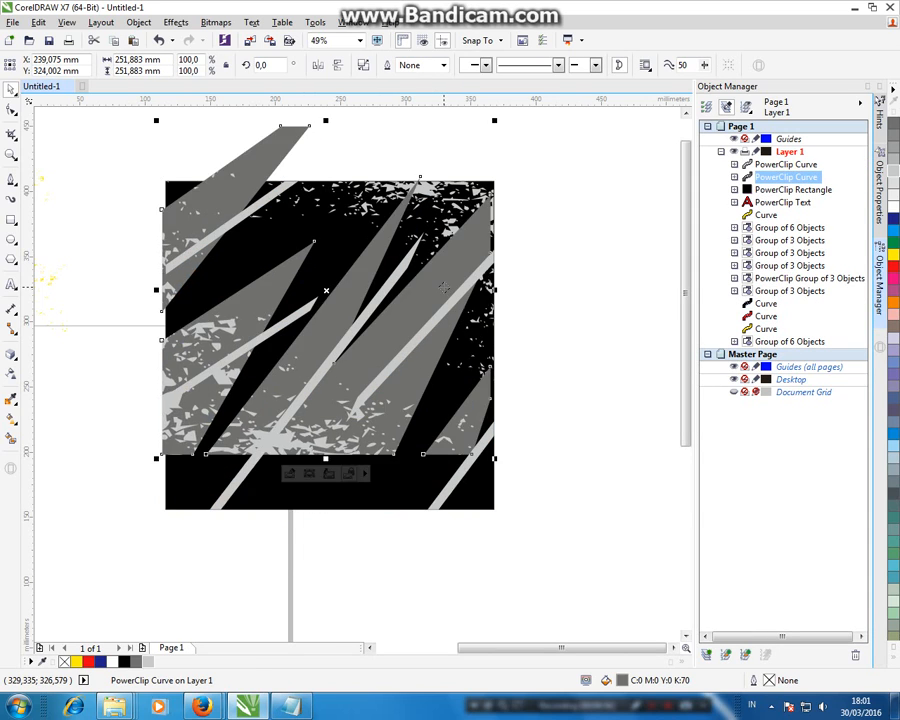
key(ctrl+z)
- Apply a linear transparency at about 57° to the dark grey jagged shape, fading it out from lower left to upper right
click(11, 373)
drag(231, 479, 347, 262)
drag(231, 479, 119, 617)
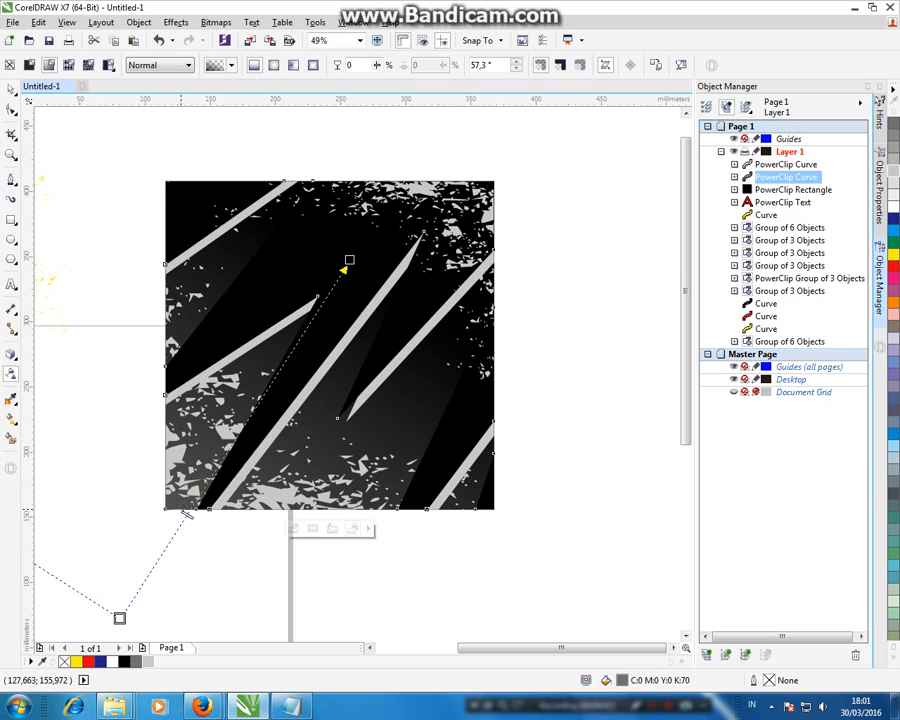
drag(232, 441, 108, 461)
click(11, 89)
click(556, 281)
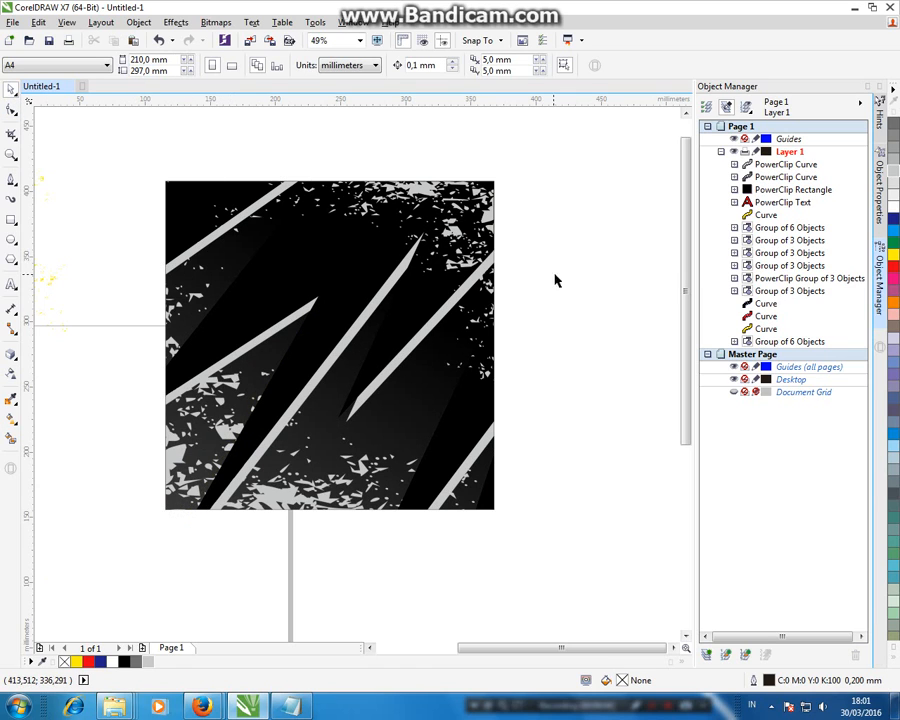
- Group all background square pieces into one group and all 903 PENVECTOR.COM logo pieces into another
scroll(573, 296, down, 2)
drag(585, 213, 346, 437)
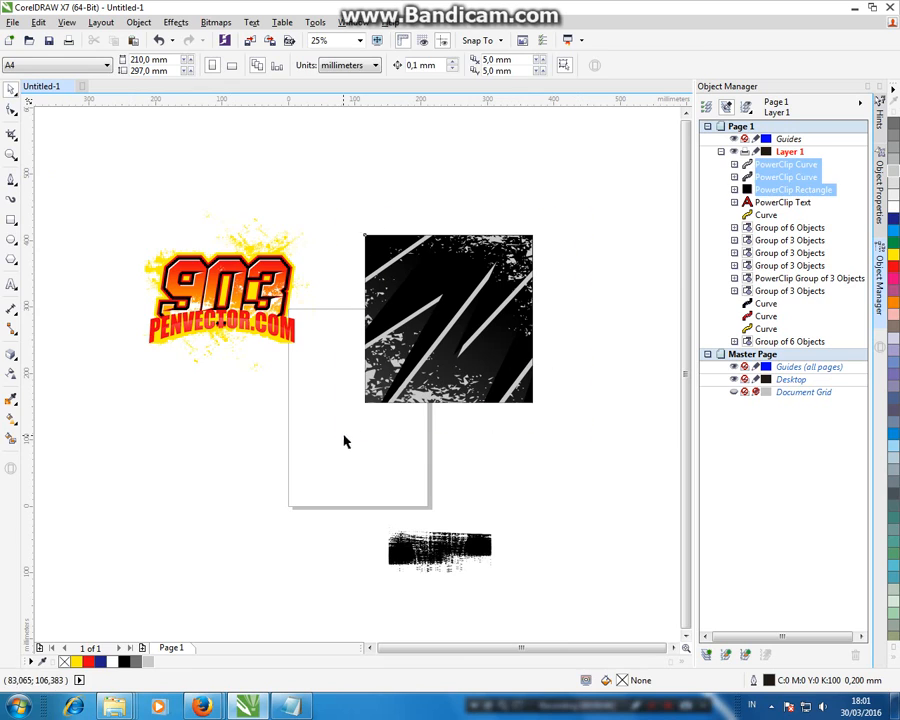
key(ctrl+g)
drag(322, 187, 100, 412)
click(610, 65)
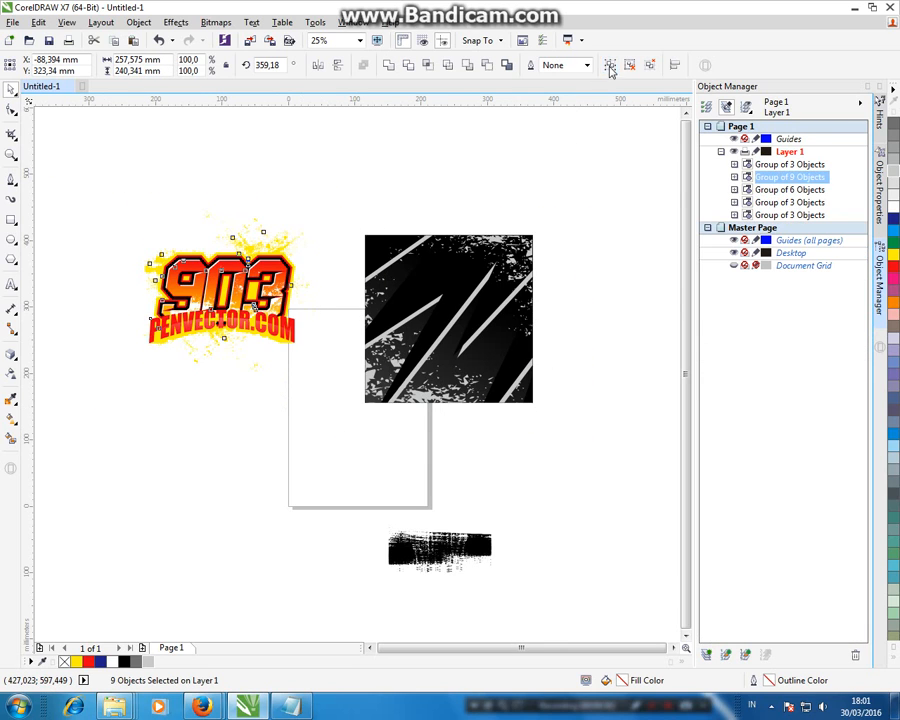
- Shrink the 903 logo group and centre it on the background square
drag(317, 205, 298, 225)
shift+click(491, 299)
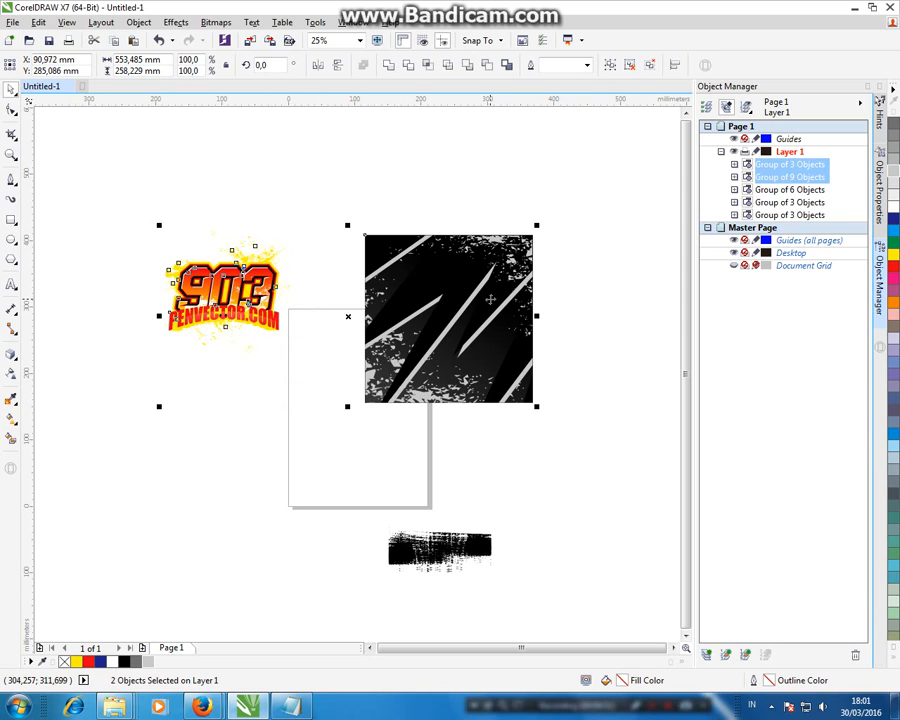
key(c)
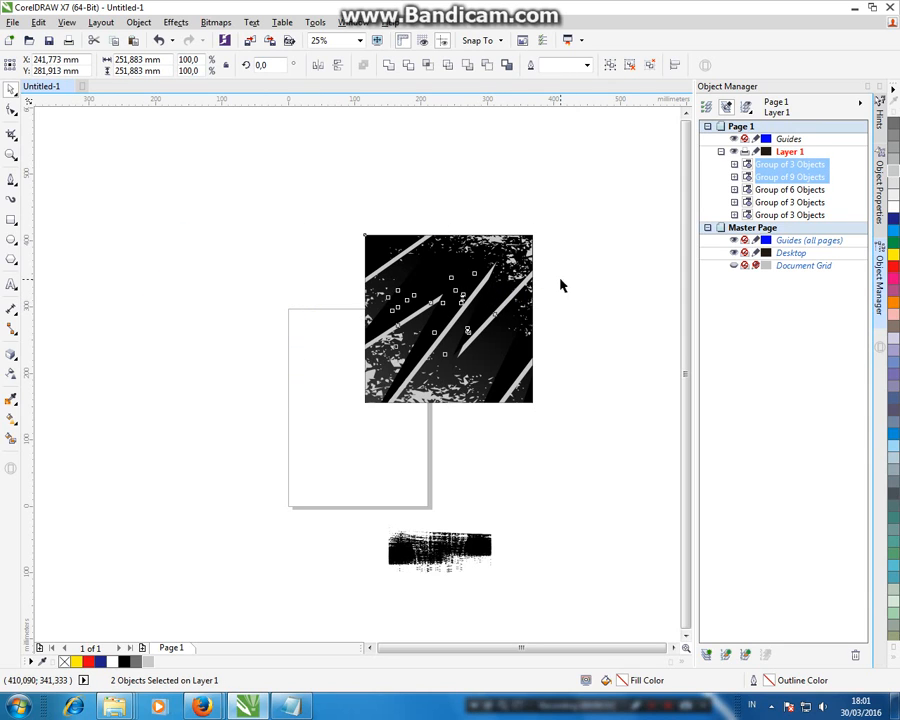
- Move the logo group above the background group in the layer's stacking order
drag(600, 243, 372, 353)
mouse_move(788, 177)
mouse_down()
mouse_move(759, 175)
mouse_move(785, 165)
mouse_up()
click(210, 351)
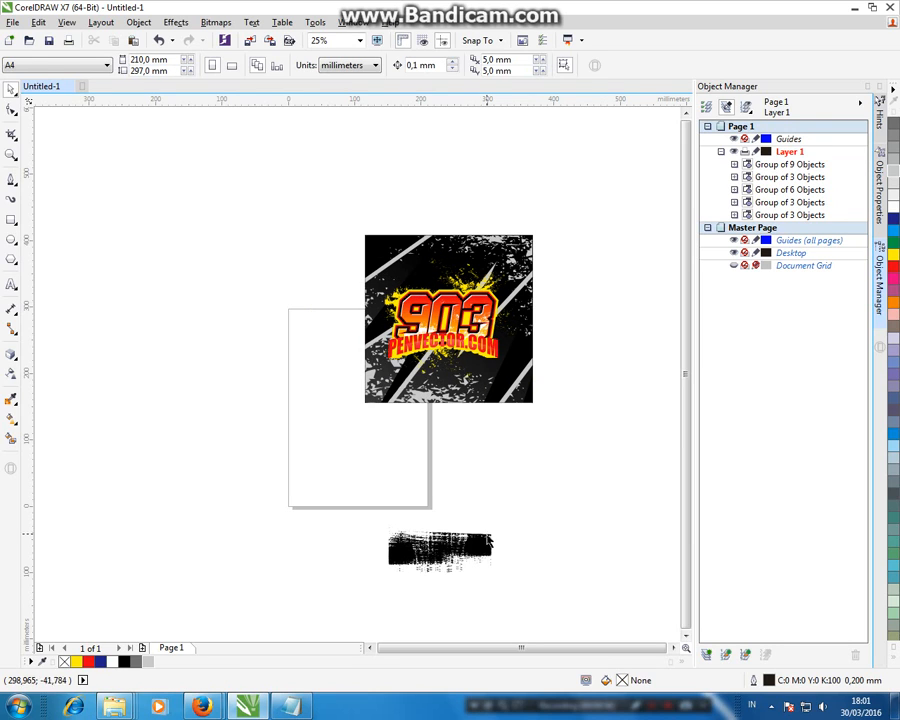
- Zoom to the finished 903 artwork in NO RACING.cdr and check it in a full-screen preview
key(Tab)
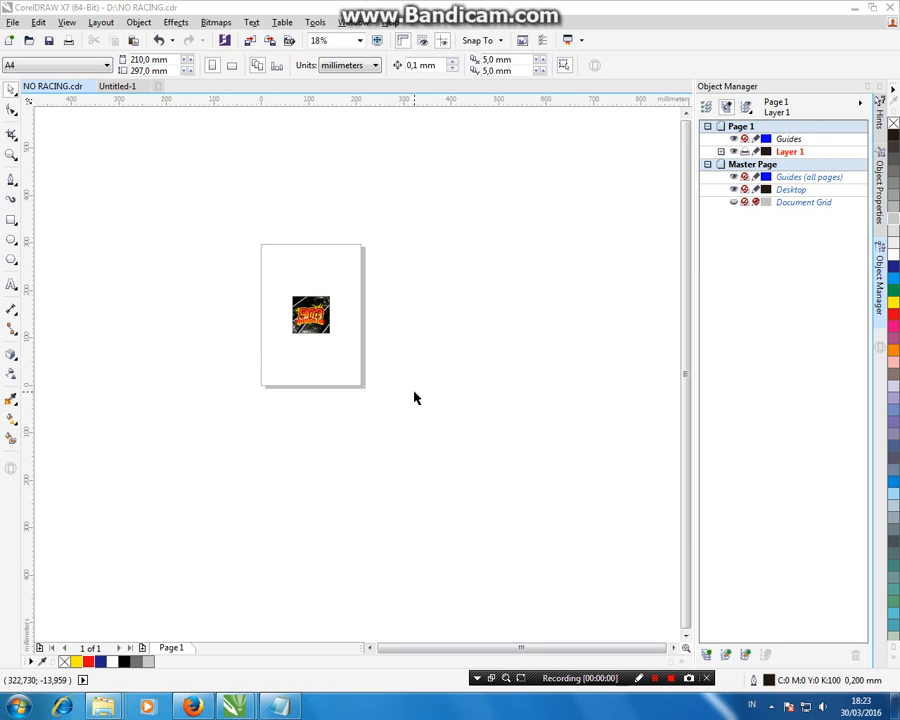
key(Tab)
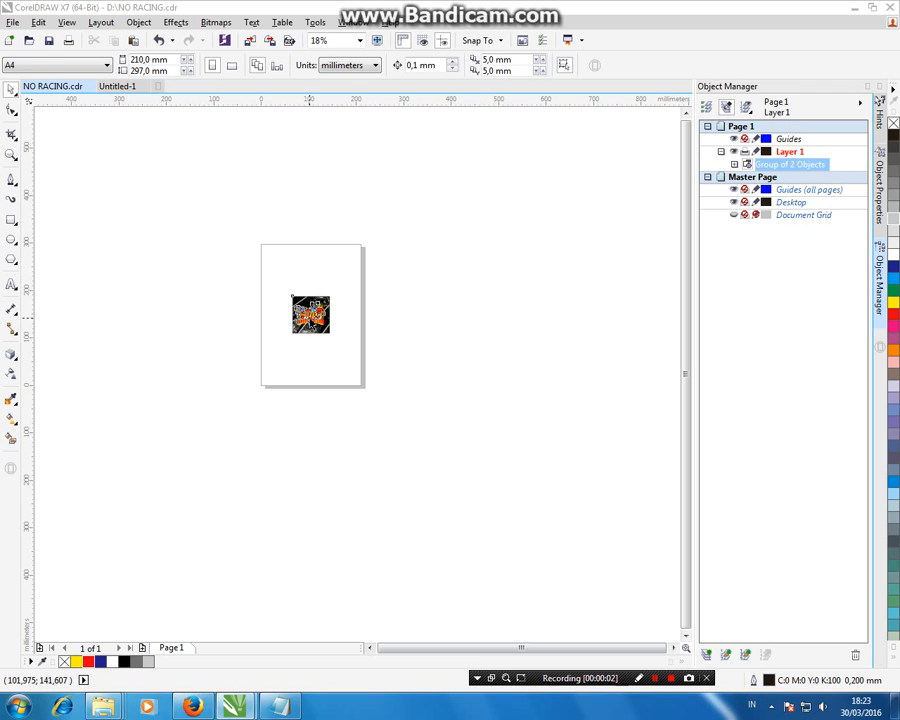
key(shift+F2)
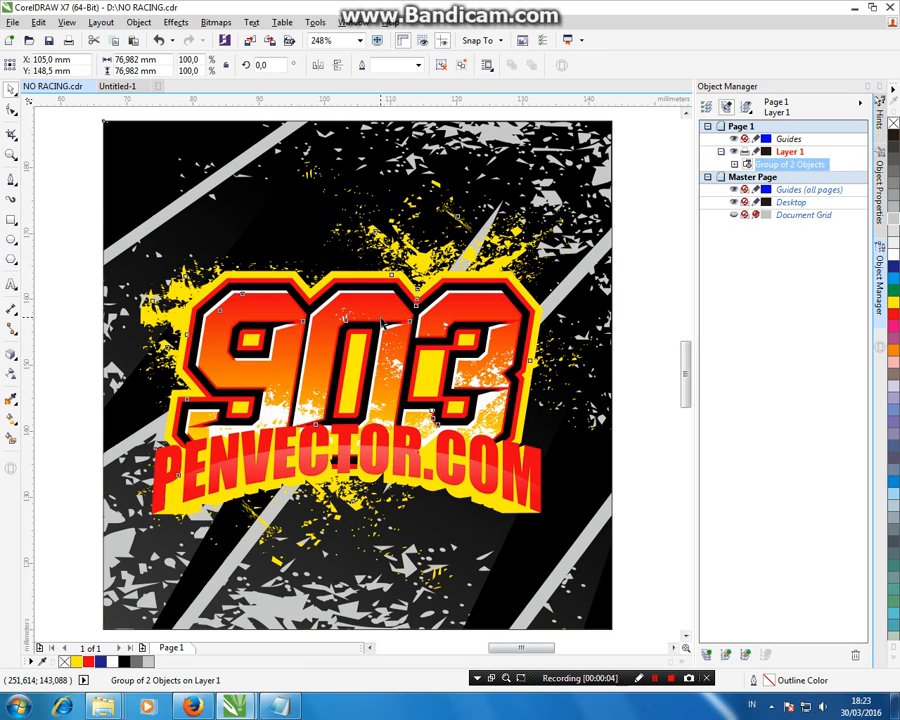
key(F9)
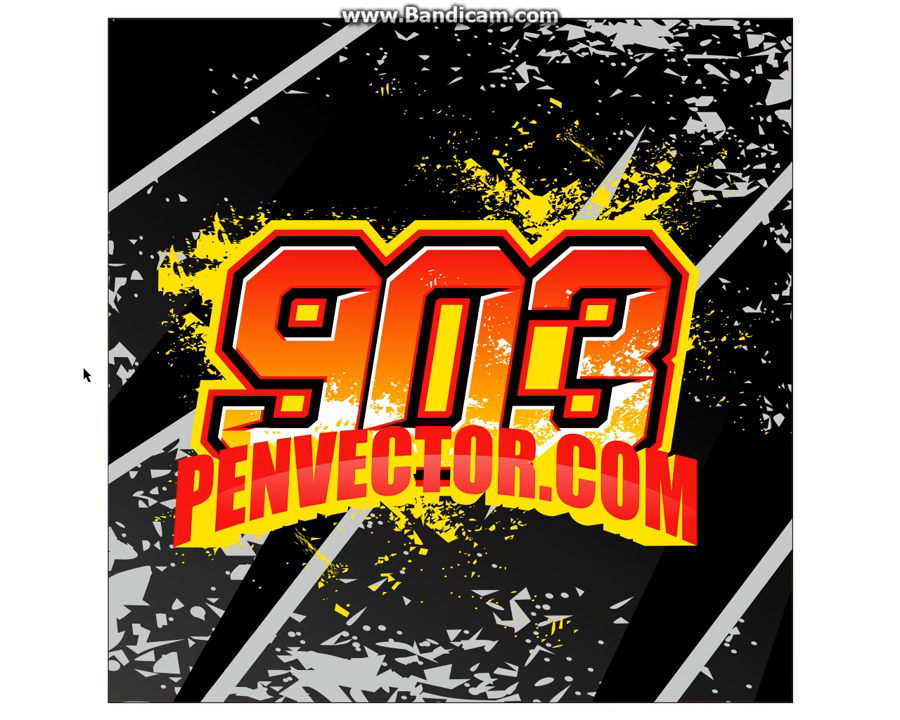
click(77, 372)
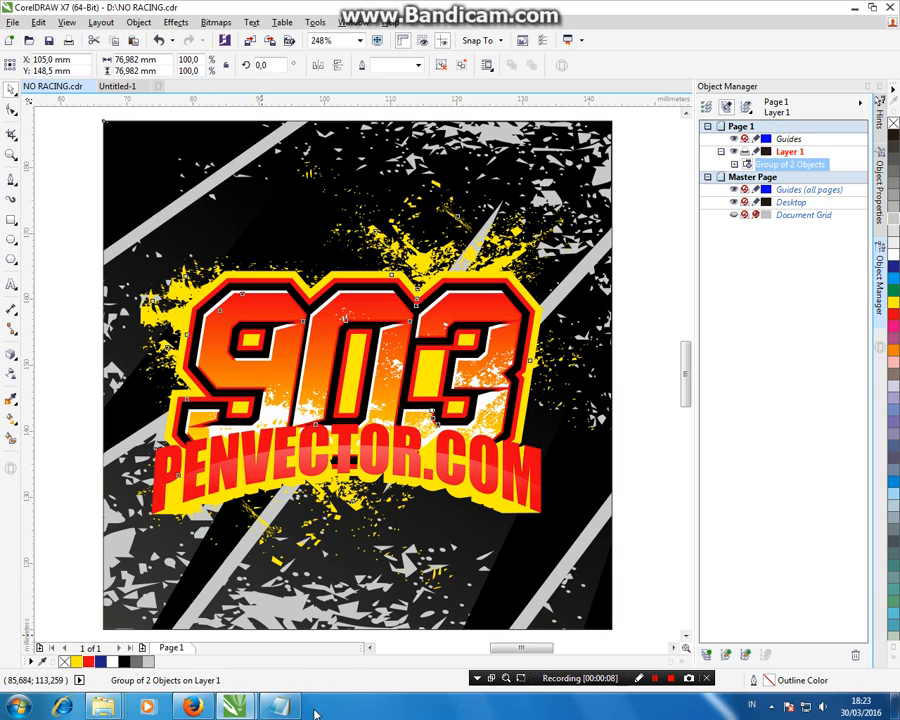